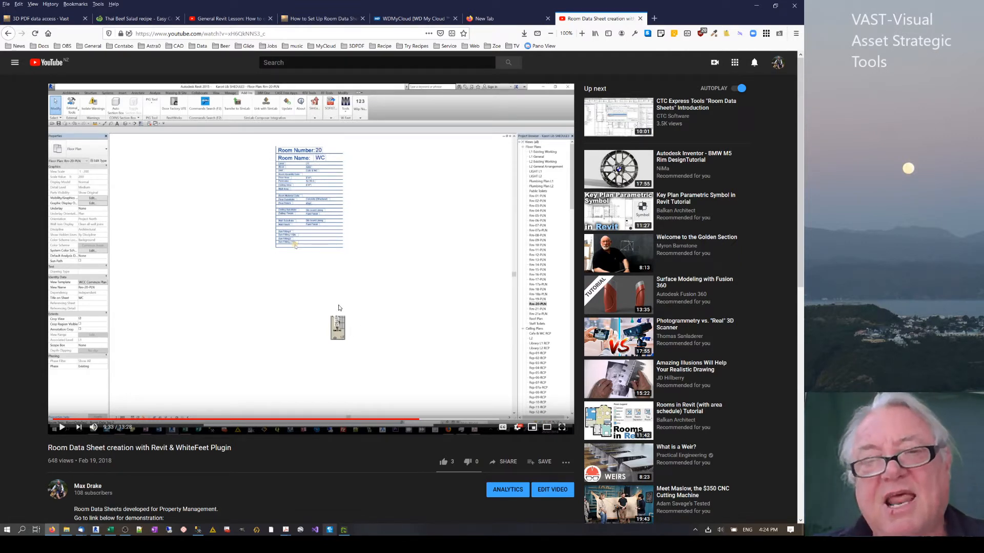
pyautogui.click(370, 299)
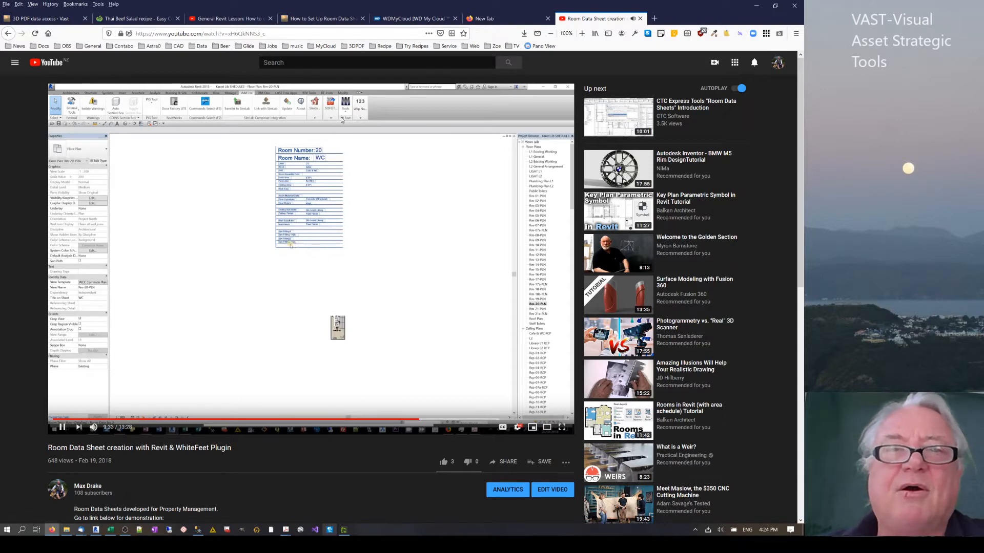
pyautogui.click(381, 181)
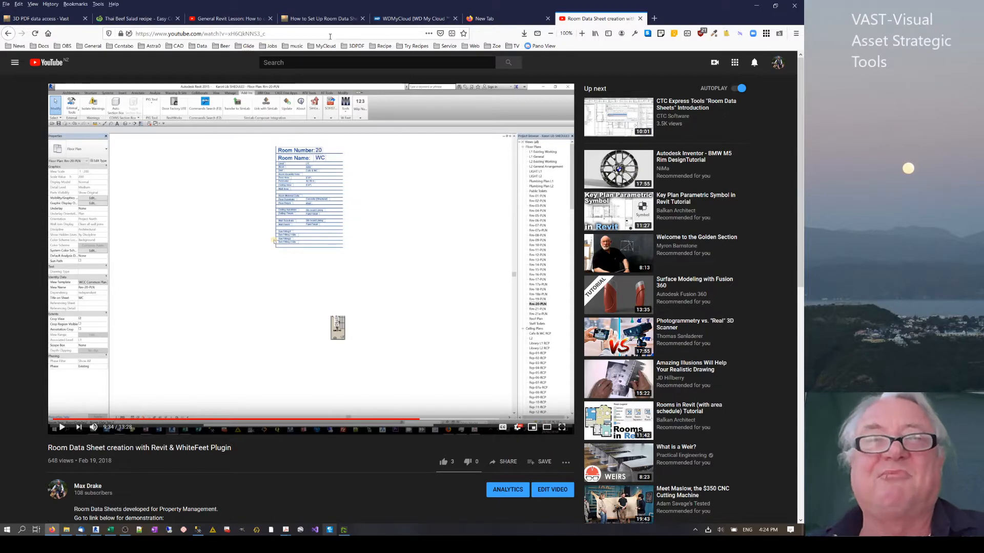
pyautogui.click(547, 18)
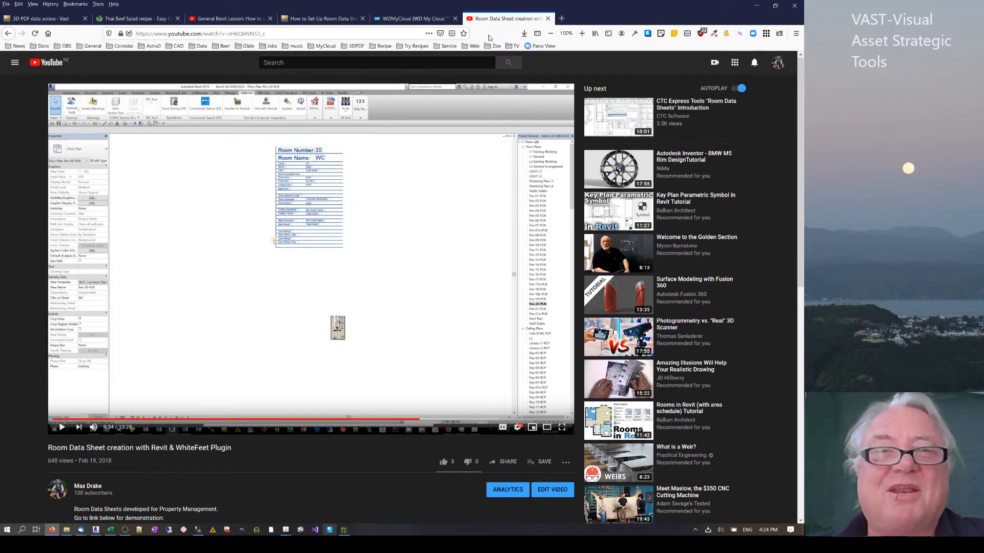
# Switch to Revit and open the WhiteFeet view tool for creating views from rooms.
pyautogui.click(96, 531)
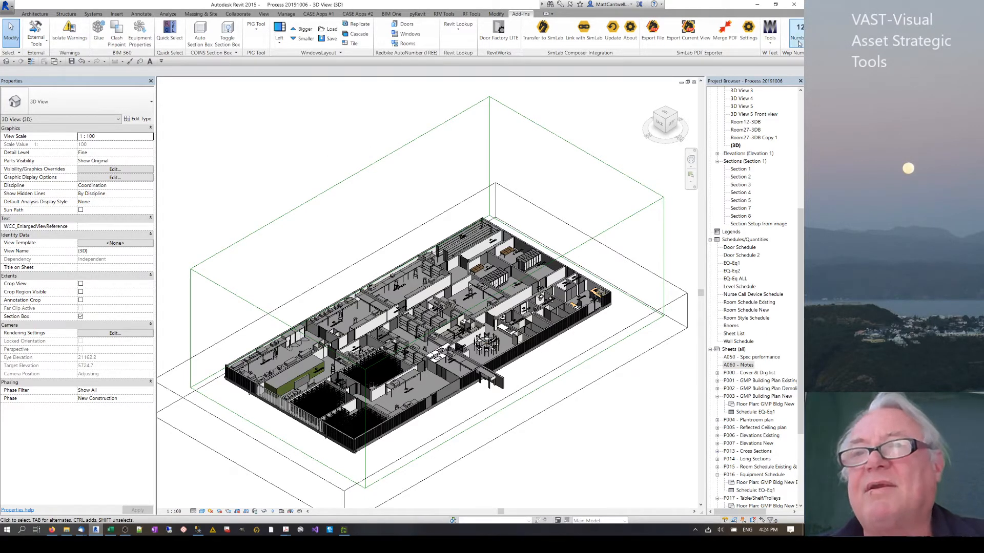
pyautogui.click(770, 36)
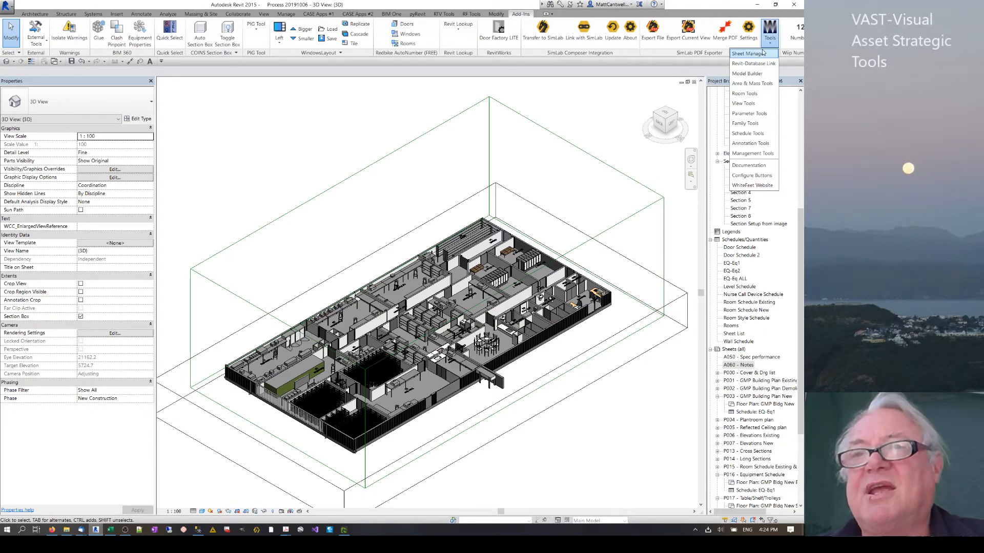
pyautogui.click(750, 104)
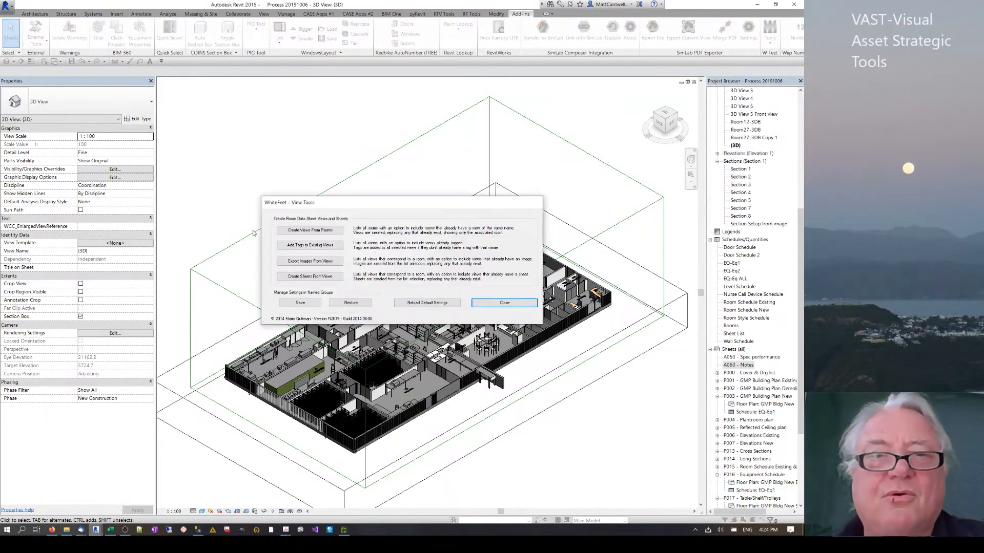
pyautogui.click(308, 231)
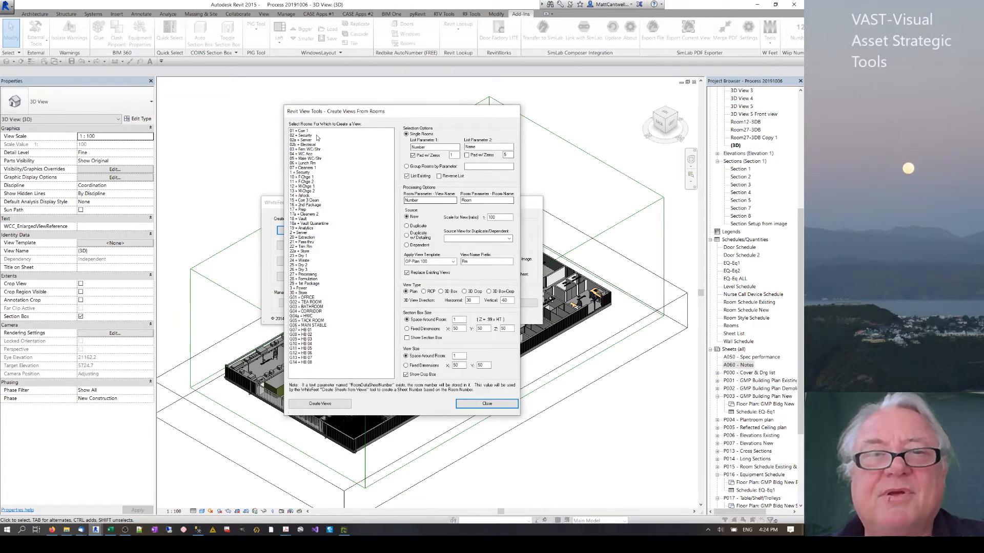
pyautogui.click(300, 131)
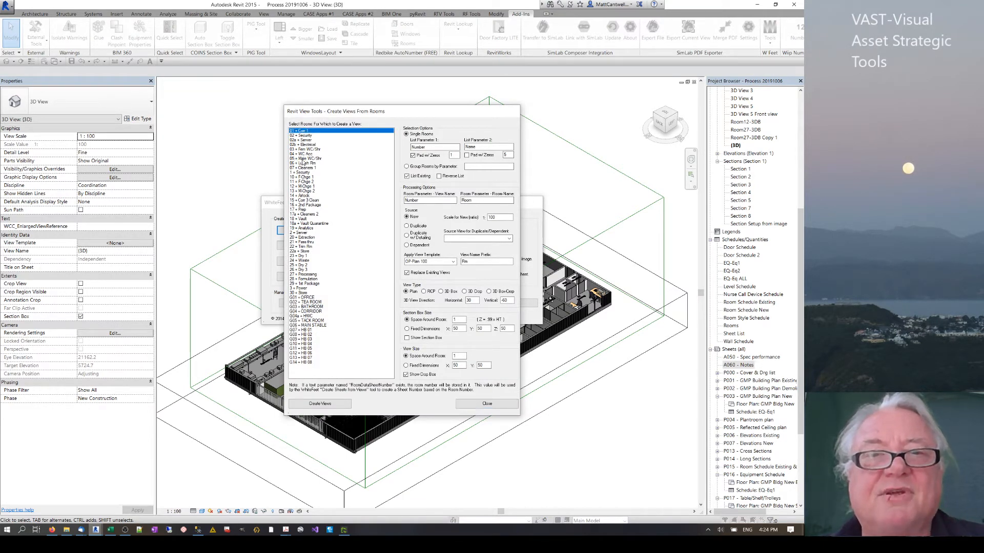
pyautogui.keyDown('ctrl'); pyautogui.click(298, 154); pyautogui.keyUp('ctrl')
pyautogui.keyDown('ctrl'); pyautogui.click(301, 135); pyautogui.keyUp('ctrl')
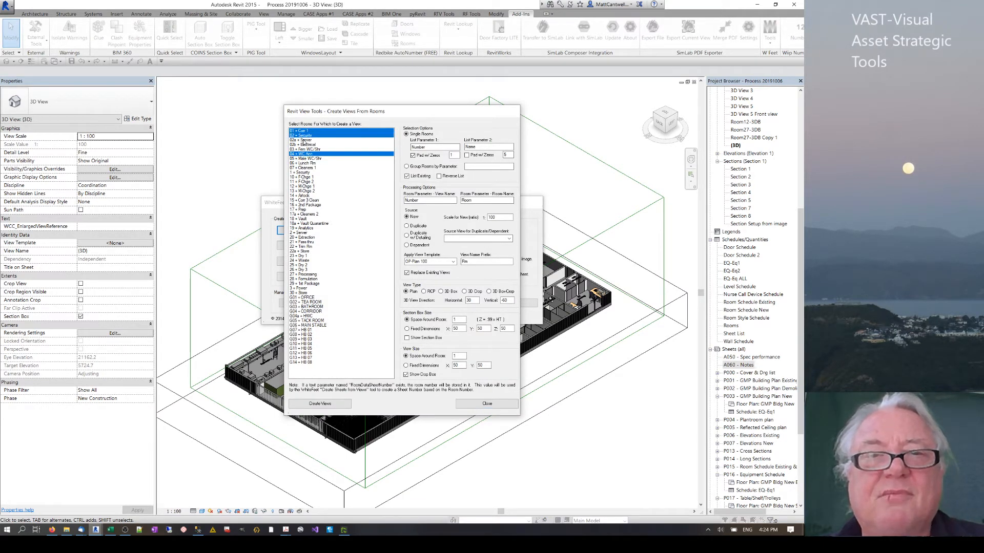
pyautogui.keyDown('ctrl'); pyautogui.click(303, 140); pyautogui.keyUp('ctrl')
pyautogui.keyDown('ctrl'); pyautogui.click(307, 145); pyautogui.keyUp('ctrl')
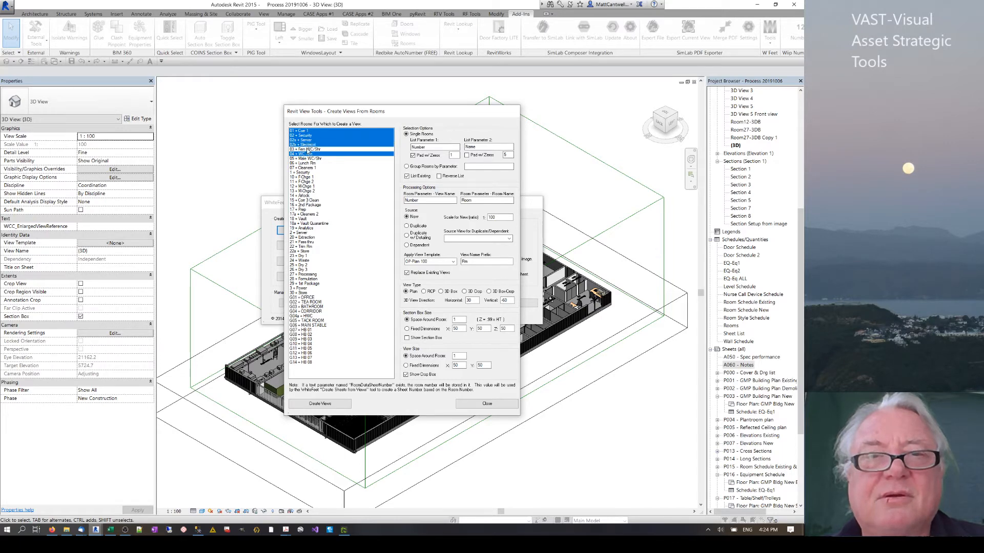
pyautogui.keyDown('ctrl'); pyautogui.click(308, 149); pyautogui.keyUp('ctrl')
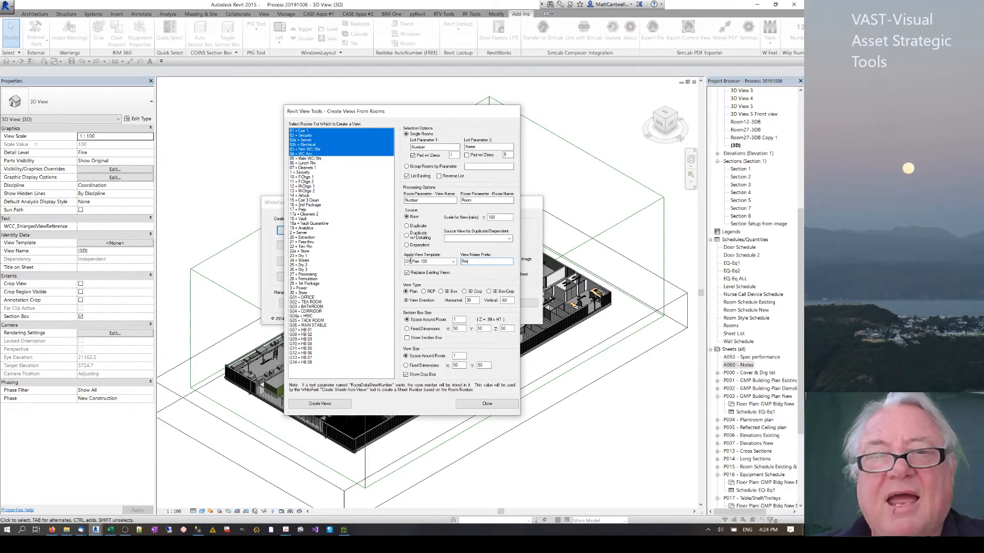
pyautogui.click(433, 262)
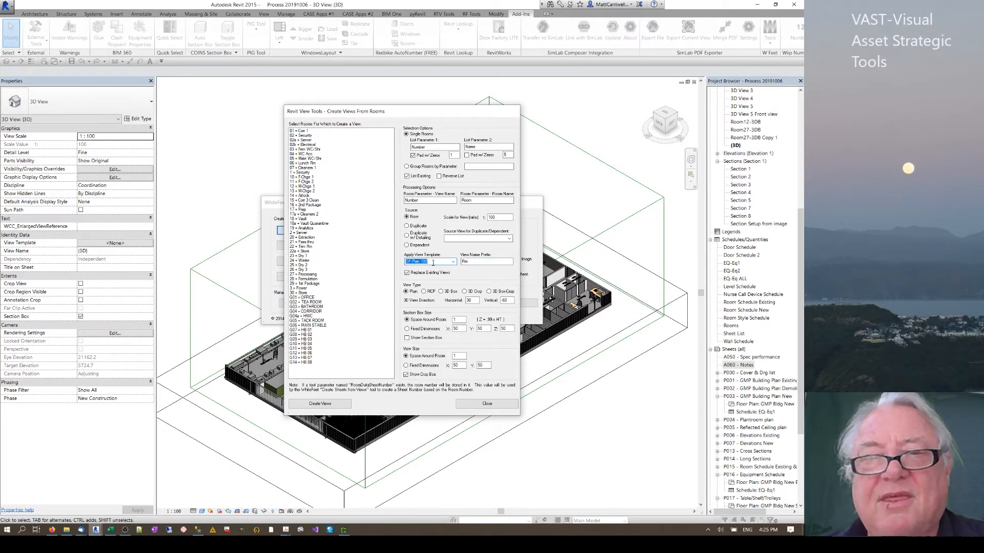
pyautogui.click(148, 397)
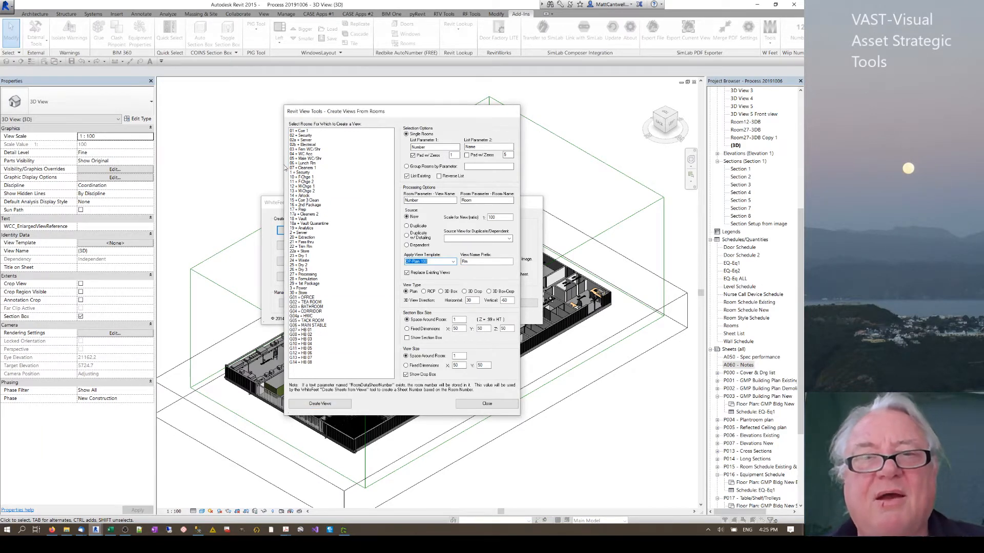
# Create new plan views for rooms 01 Corr 1 through 04 WC Acc, including 02a and 02b, and close the view tools.
pyautogui.click(308, 131)
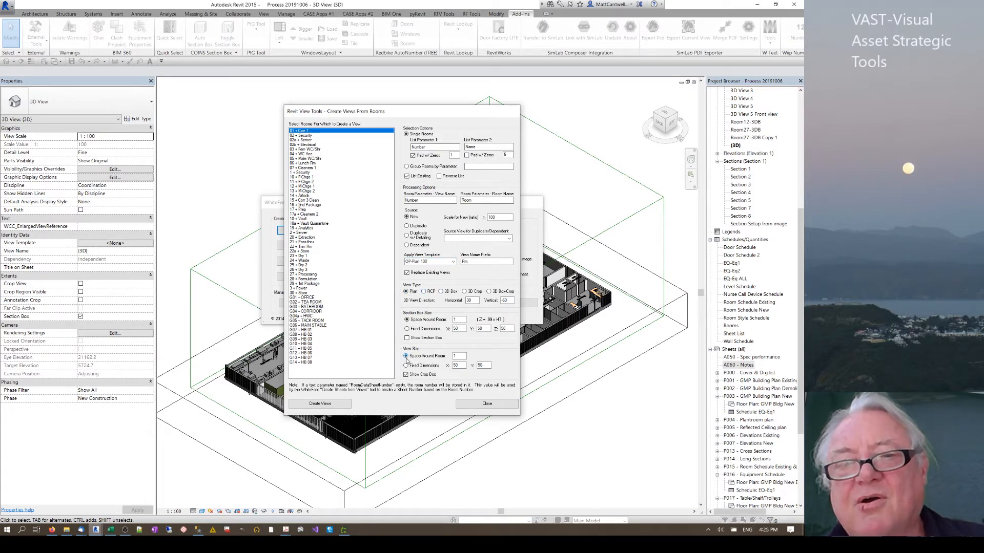
pyautogui.doubleClick(462, 356)
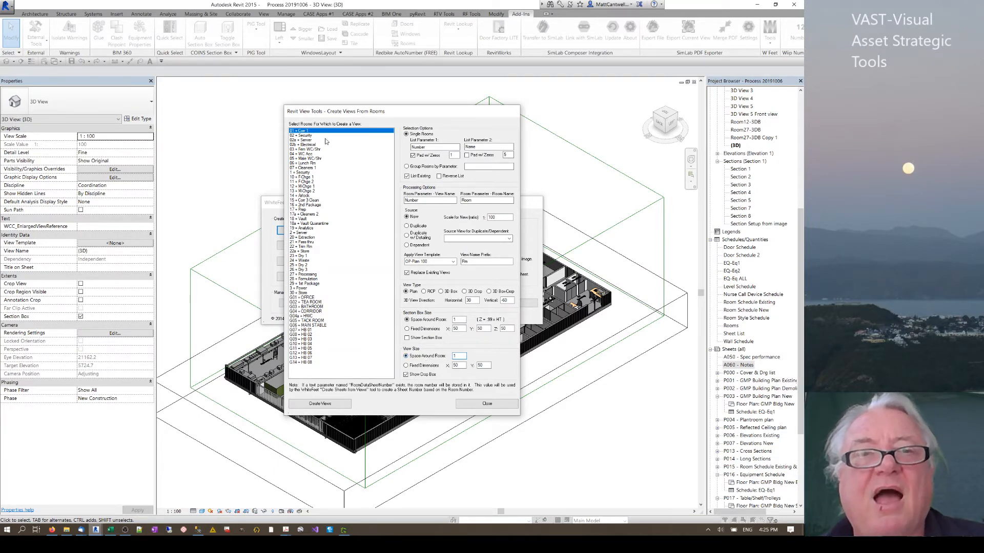
pyautogui.keyDown('ctrl'); pyautogui.click(303, 154); pyautogui.keyUp('ctrl')
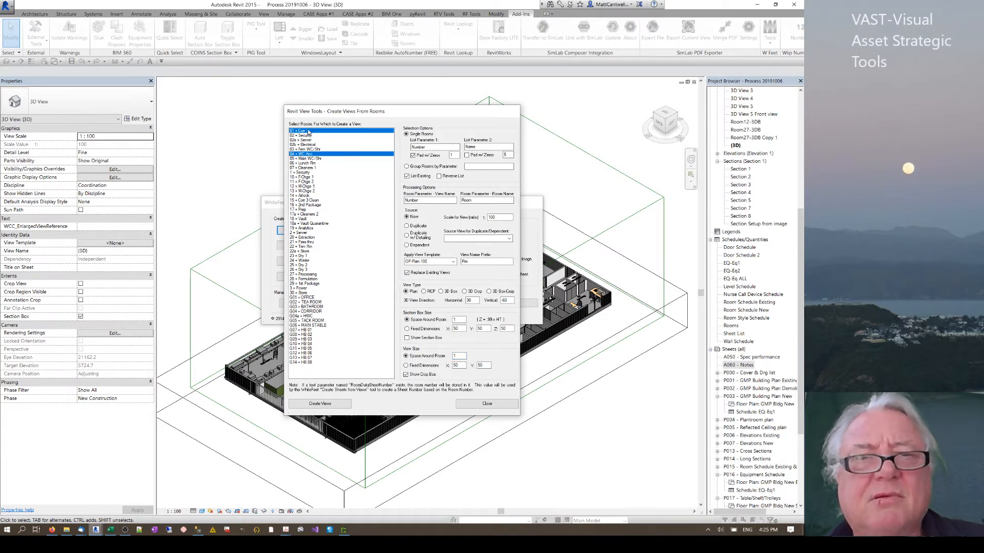
pyautogui.click(314, 404)
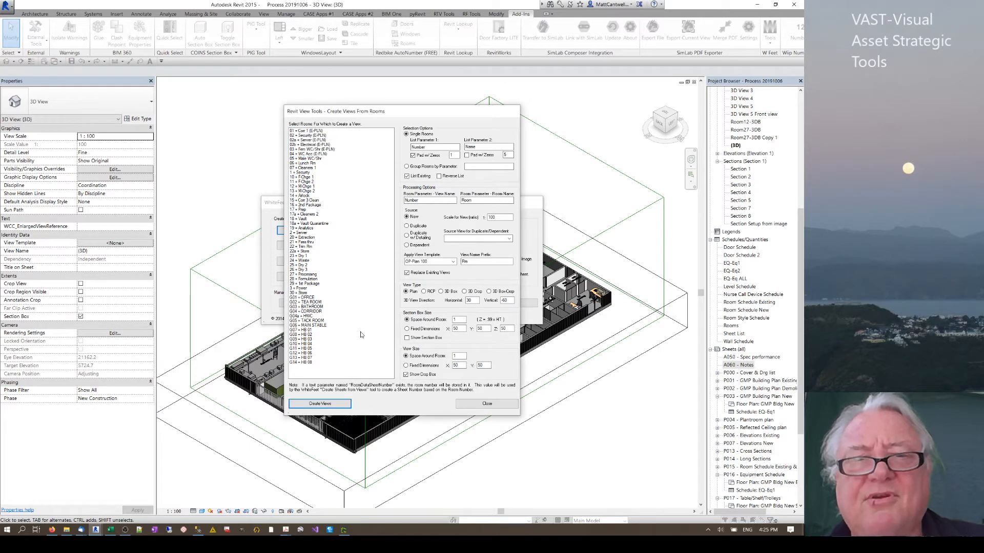
pyautogui.click(490, 407)
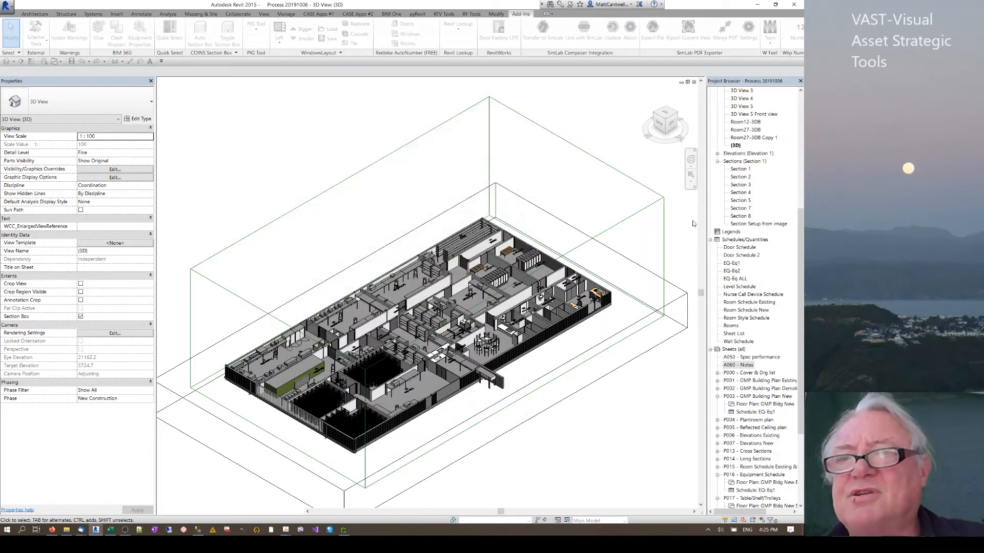
# Open the Rm01-PLN floor plan and set its phase to Phase 2.
pyautogui.moveTo(801, 250); pyautogui.dragTo(804, 120)
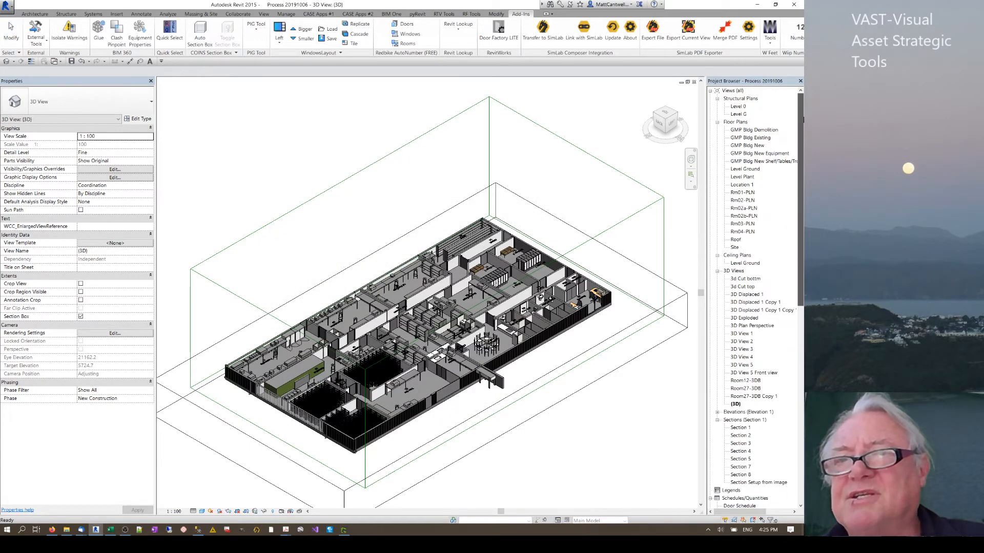
pyautogui.click(738, 194)
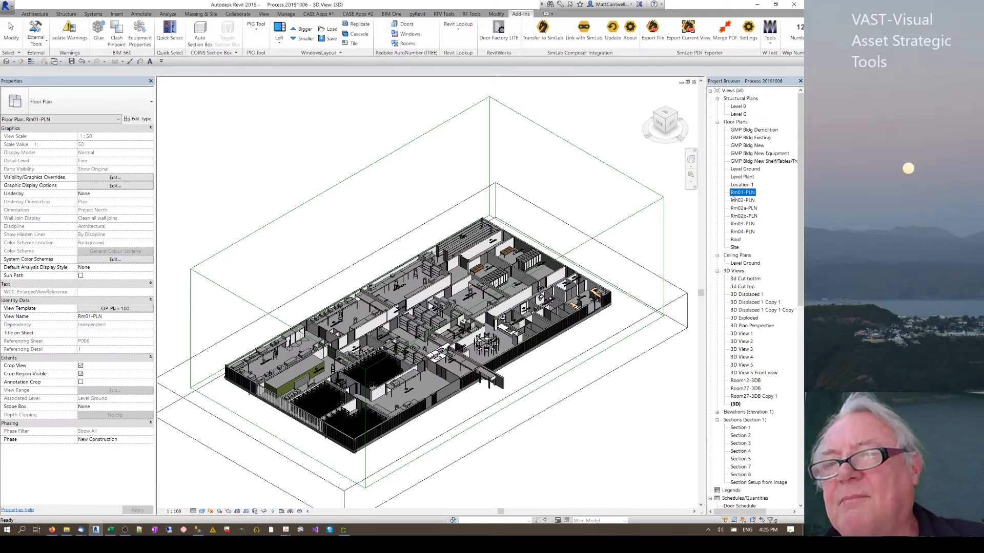
pyautogui.doubleClick(734, 195)
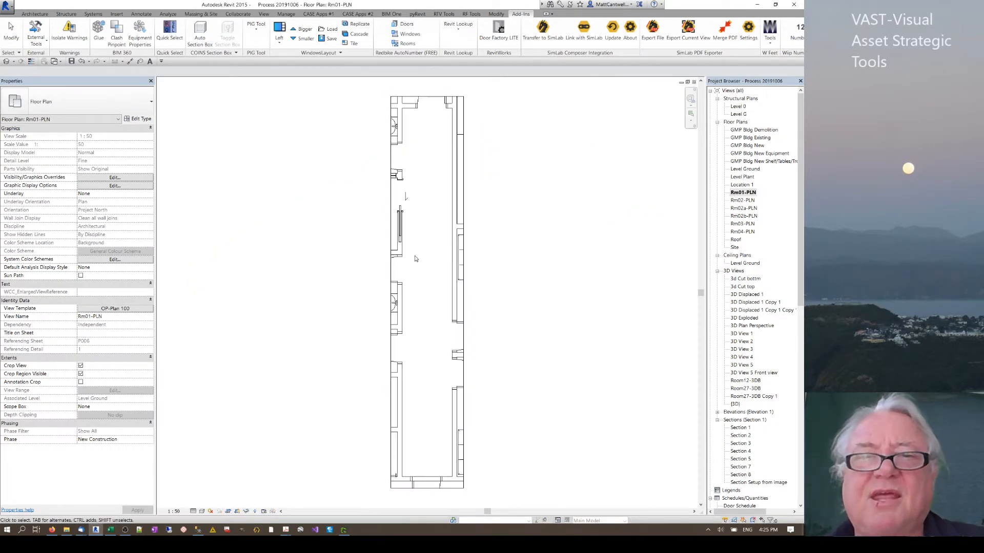
pyautogui.click(150, 440)
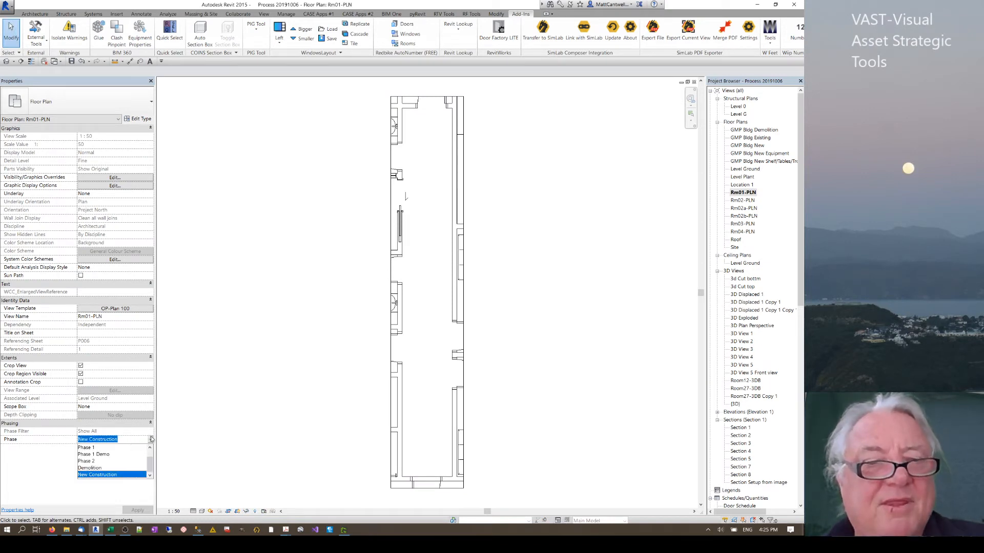
pyautogui.click(93, 461)
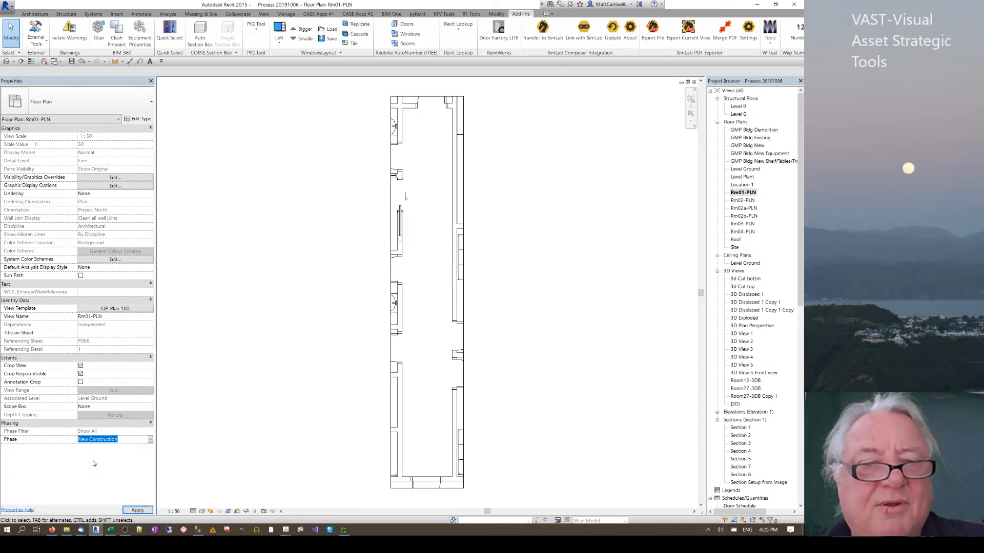
# Set the phase of the floor plans Rm02-PLN through Rm04-PLN to Phase 2 and return to Rm01-PLN.
pyautogui.doubleClick(744, 200)
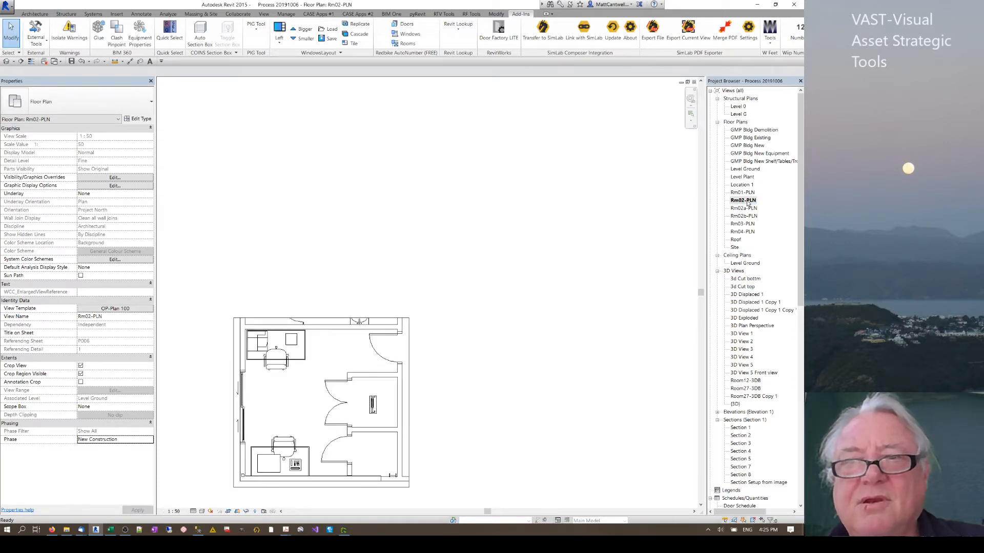
pyautogui.keyDown('shift'); pyautogui.click(743, 232); pyautogui.keyUp('shift')
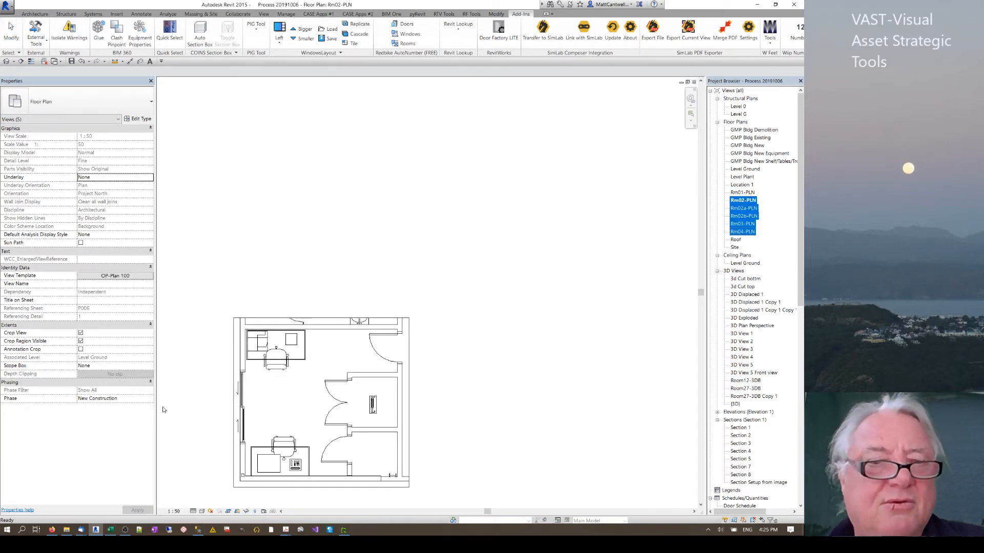
pyautogui.click(149, 399)
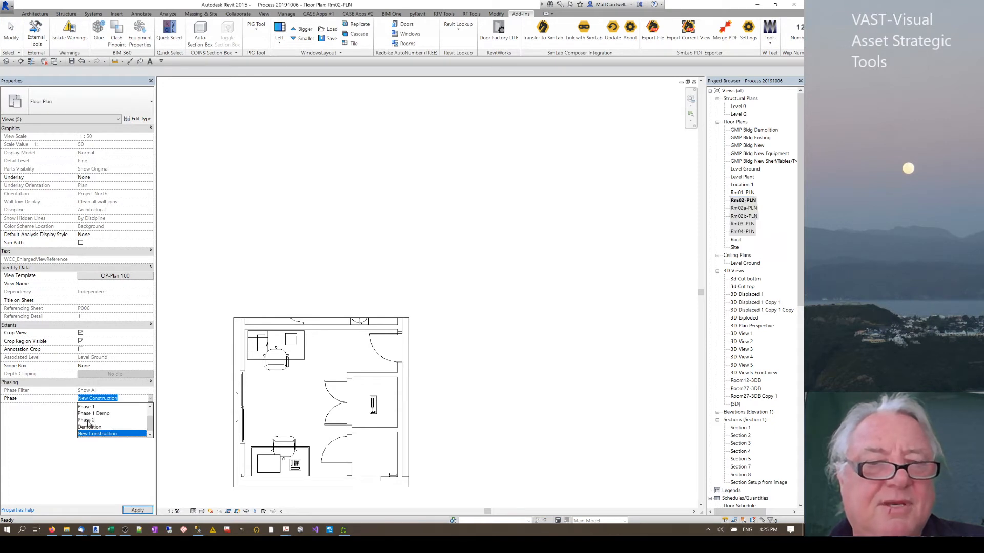
pyautogui.click(87, 421)
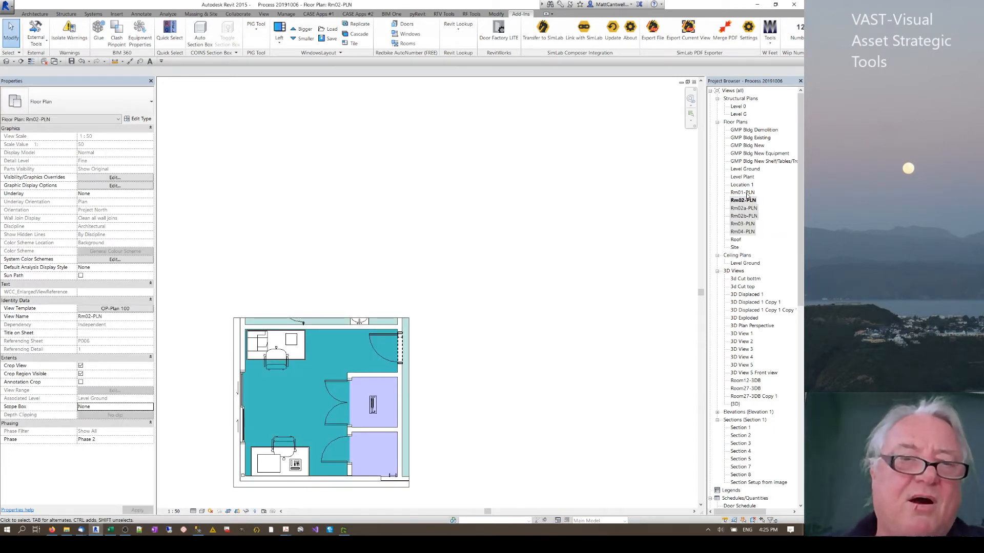
pyautogui.doubleClick(745, 193)
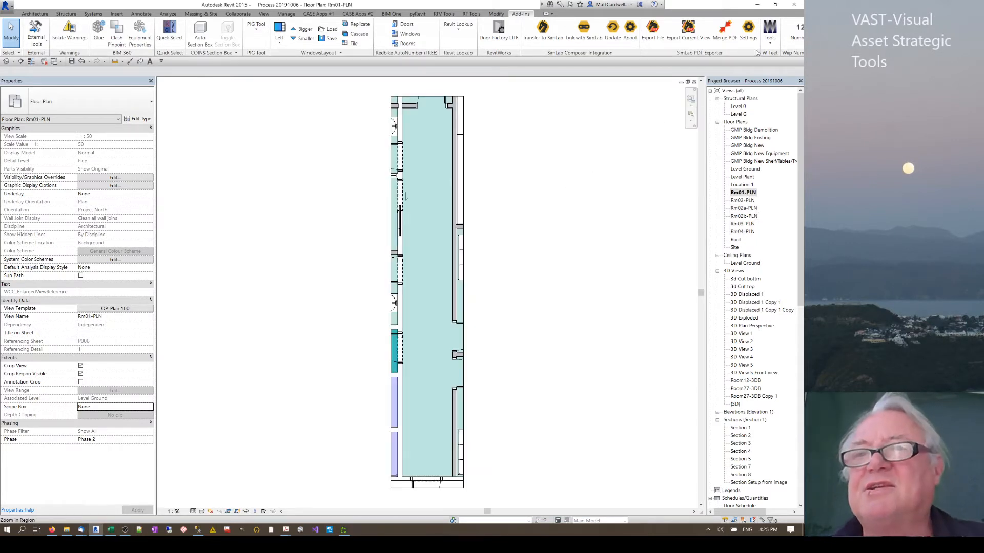
# Add the 10 x 16mm Long room tag to the Rm01-PLN and Rm02a-PLN views with WhiteFeet, and select the Corr 1 tag.
pyautogui.click(770, 32)
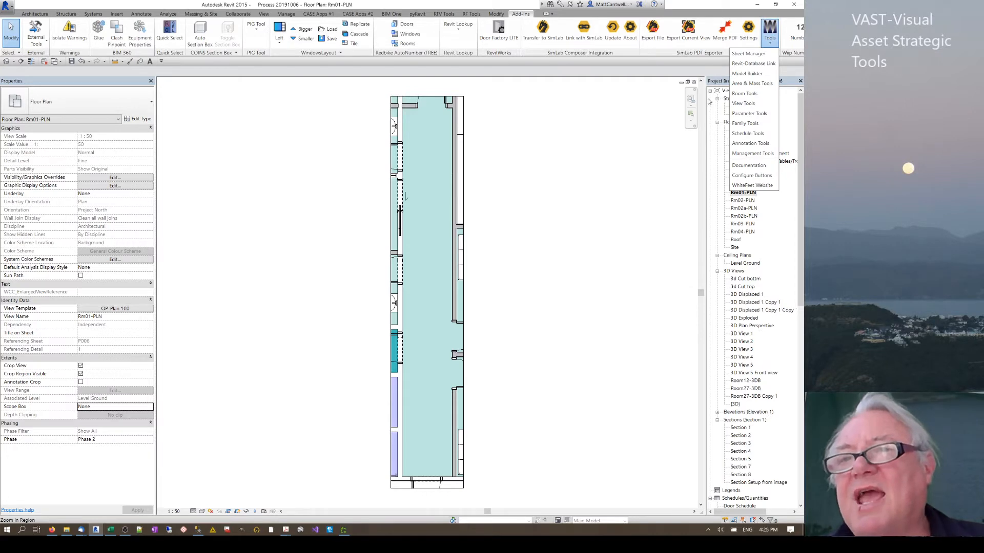
pyautogui.click(743, 103)
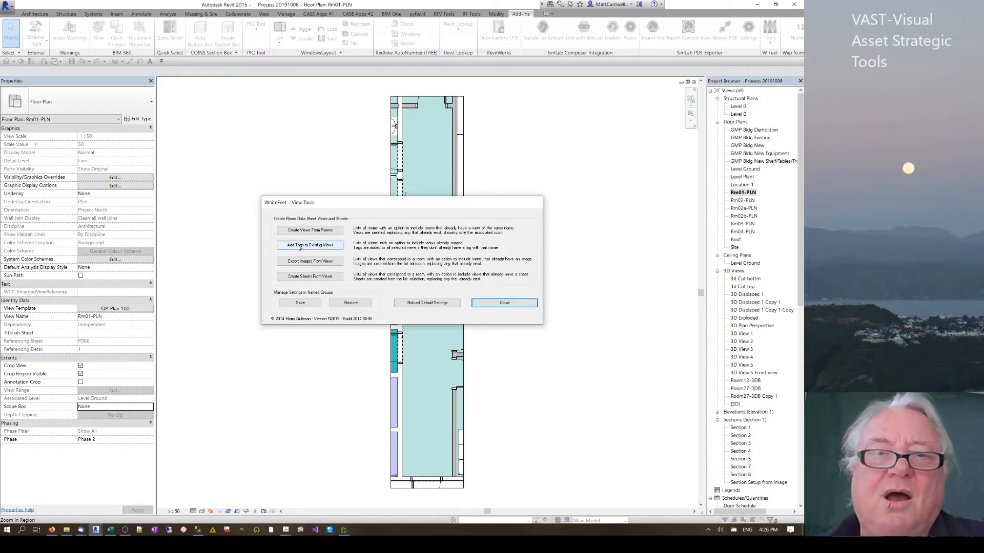
pyautogui.click(299, 246)
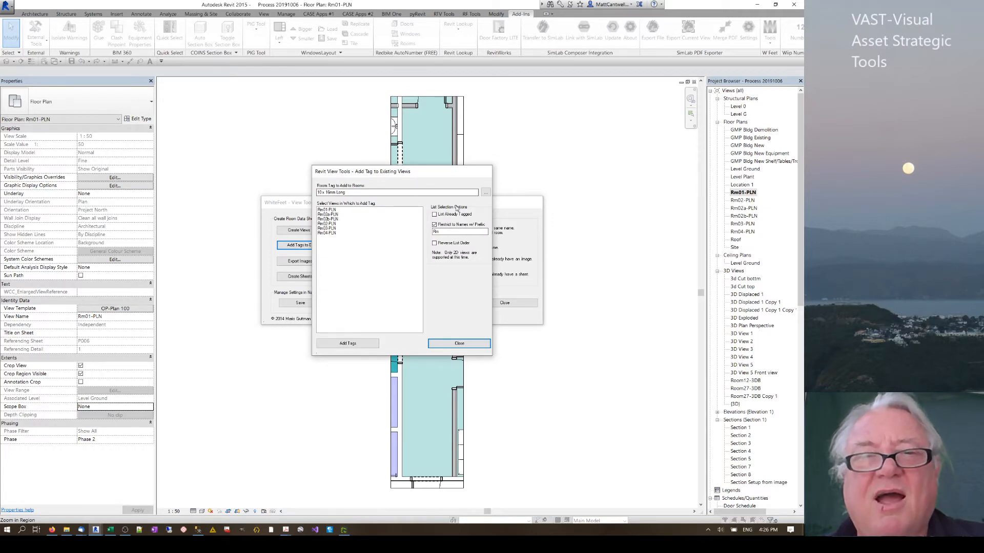
pyautogui.click(331, 211)
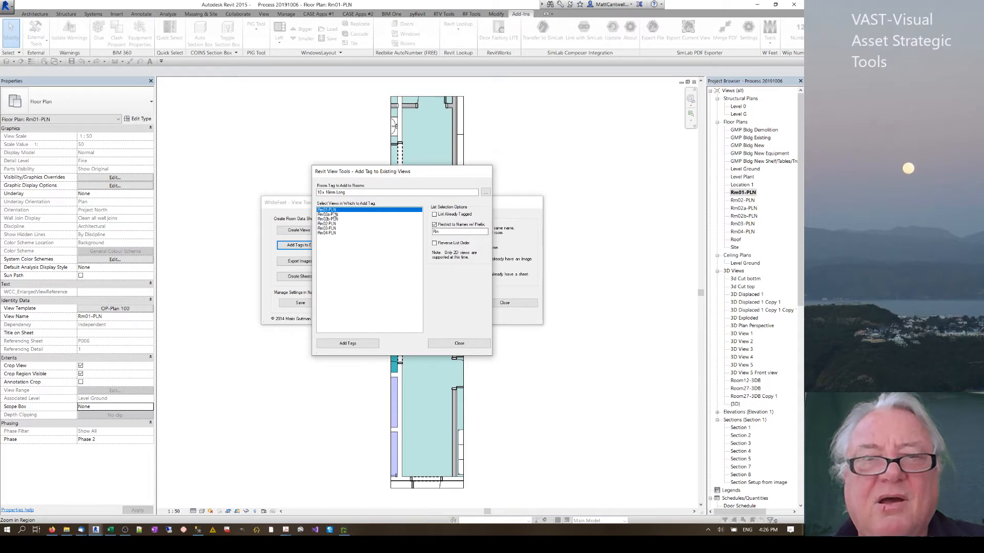
pyautogui.click(334, 214)
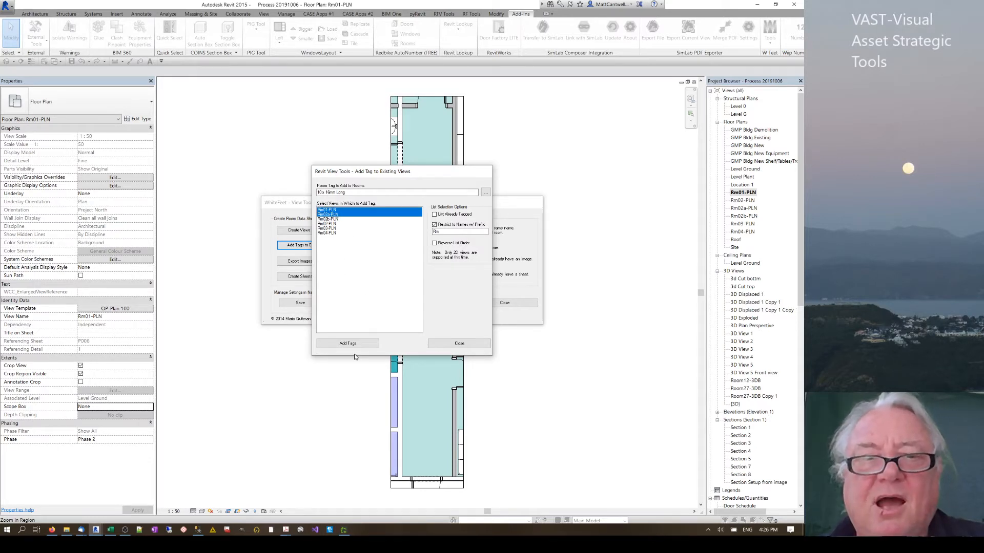
pyautogui.click(375, 346)
pyautogui.click(440, 343)
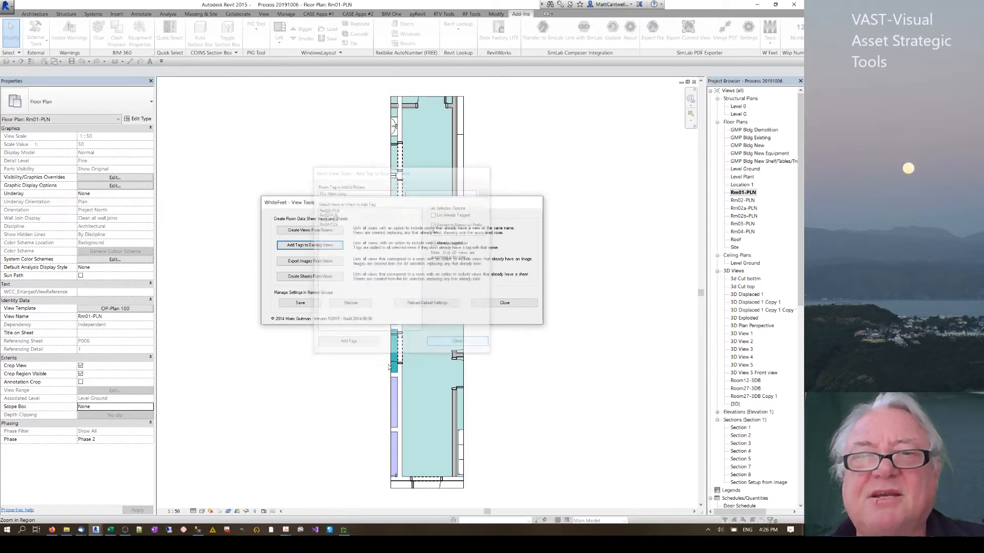
pyautogui.click(433, 310)
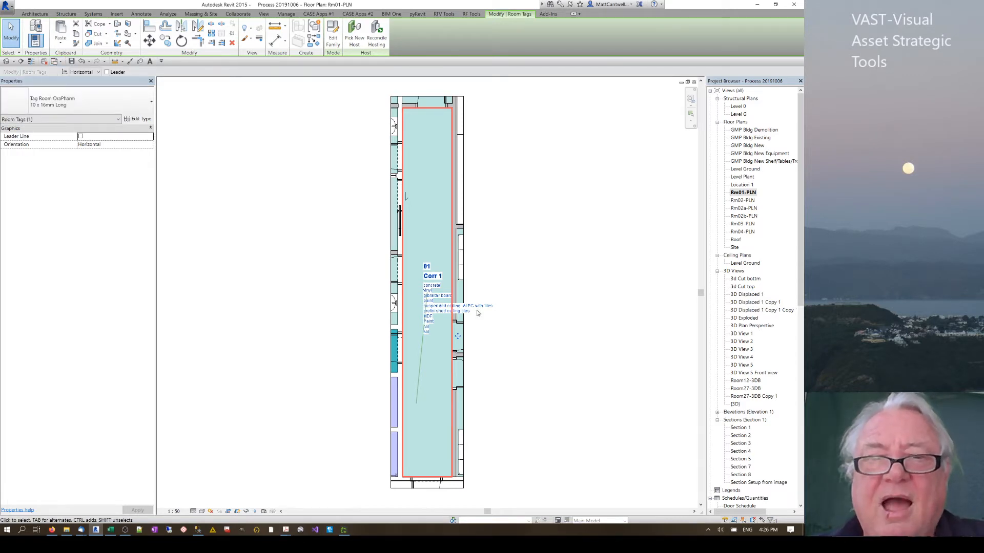
# Turn on the Corr 1 tag's leader and move the tag outside the room, beside the upper right of the corridor plan.
pyautogui.moveTo(459, 338); pyautogui.dragTo(505, 321)
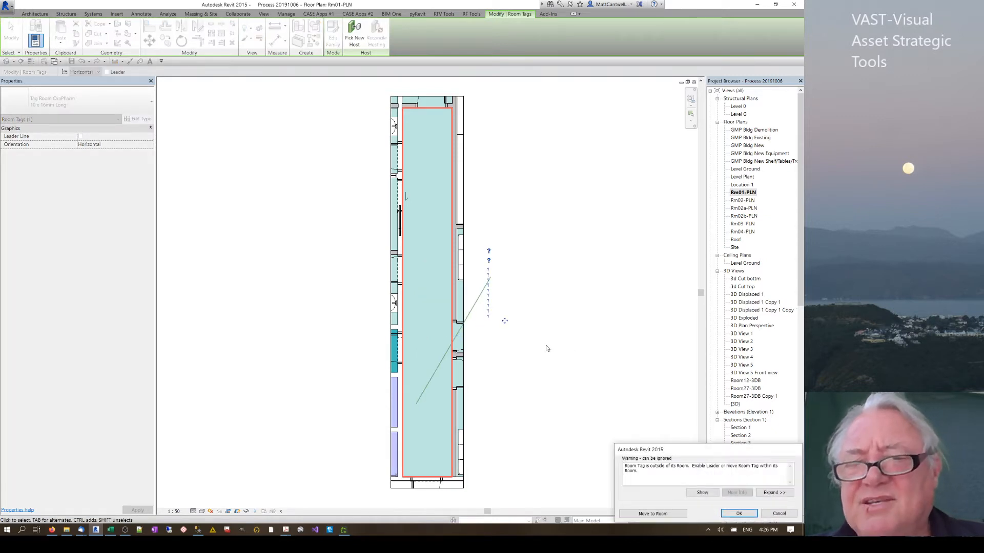
pyautogui.click(653, 513)
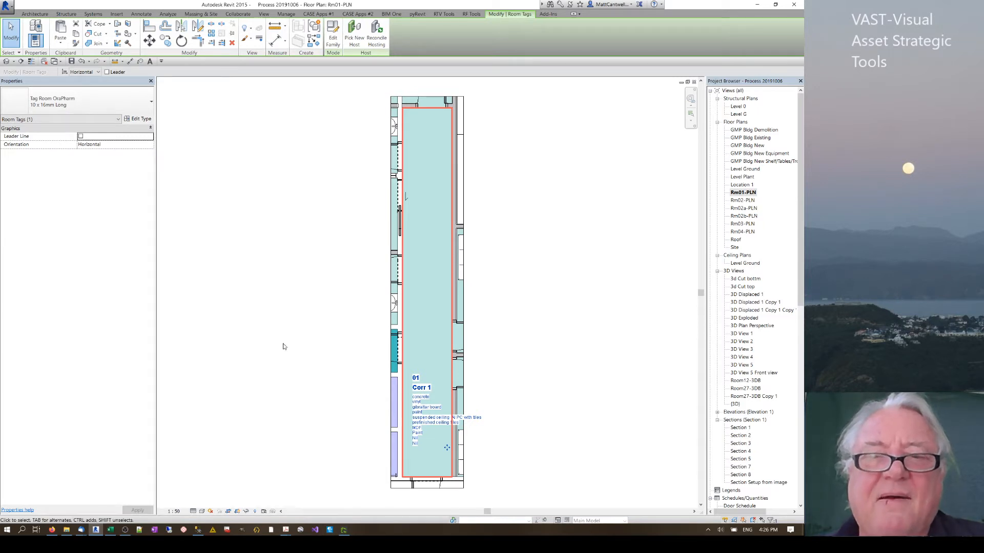
pyautogui.click(107, 71)
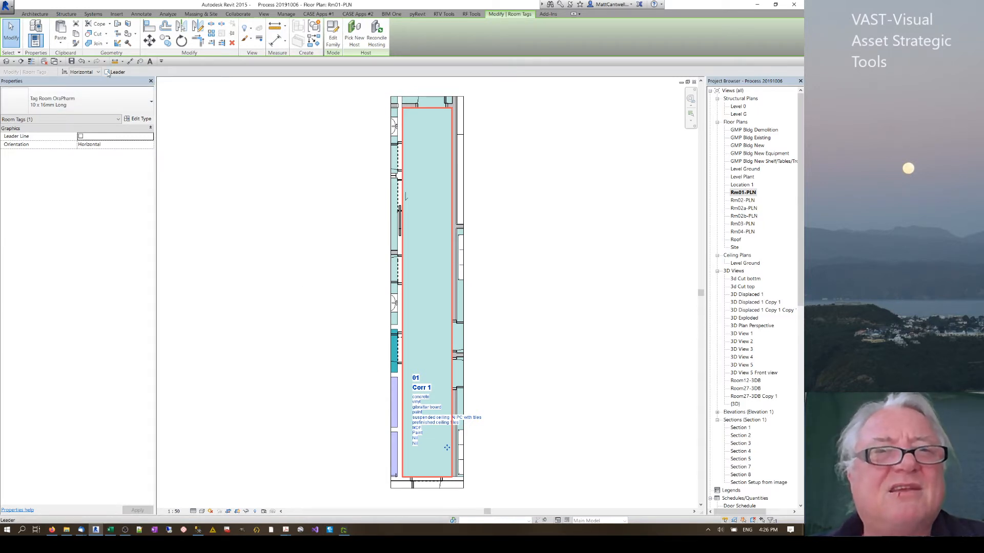
pyautogui.moveTo(446, 448); pyautogui.dragTo(529, 155)
# Switch to the sheet view of the open Tag Room OraPharm family.
pyautogui.click(52, 530)
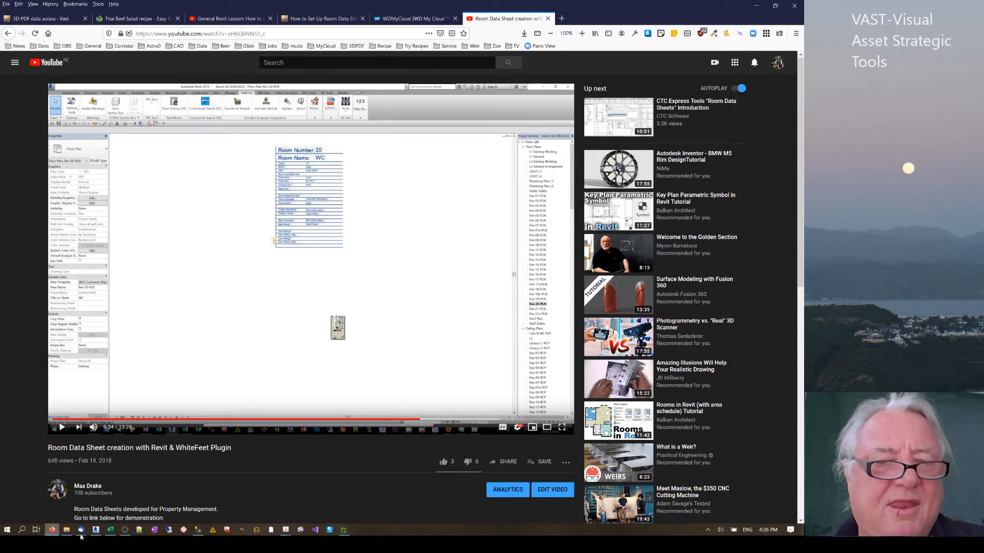
pyautogui.click(95, 529)
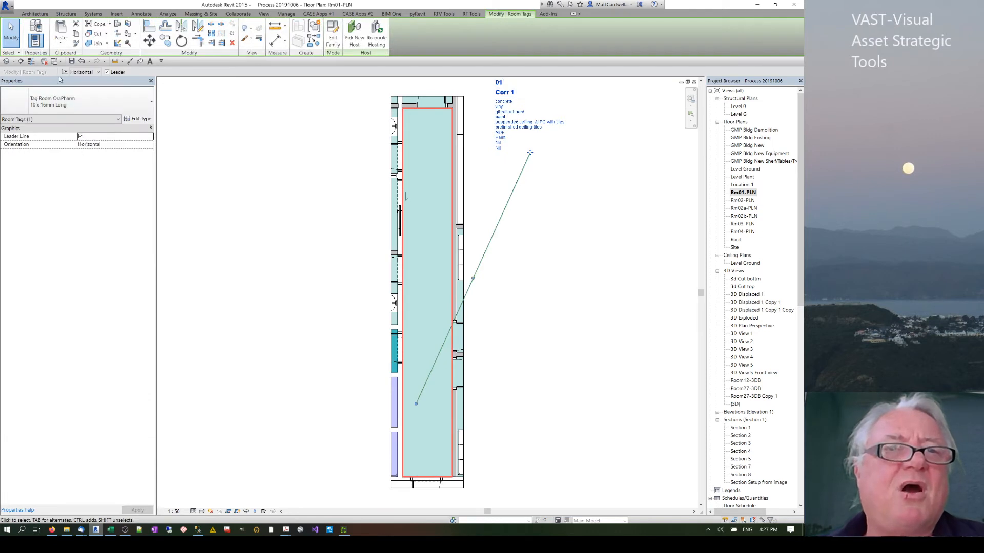
pyautogui.click(54, 61)
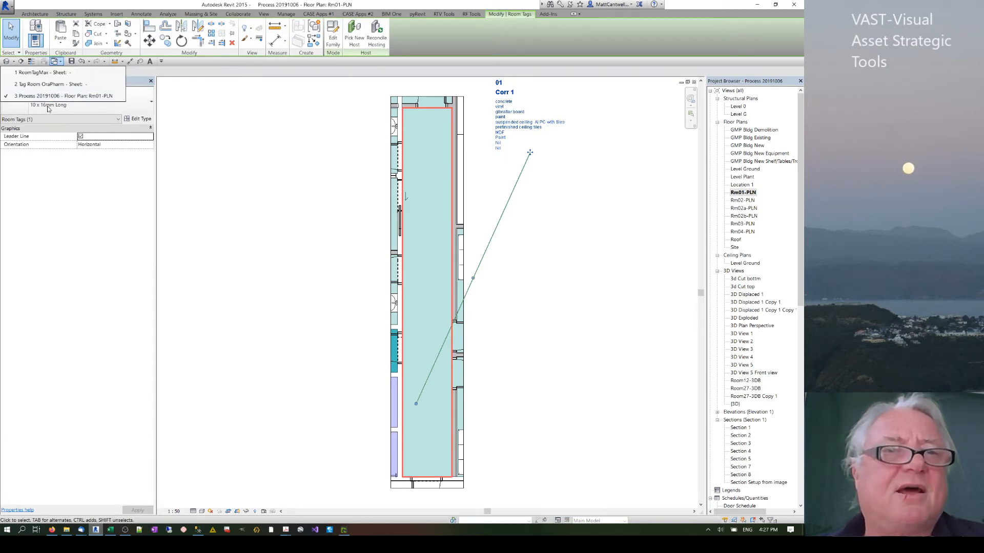
pyautogui.click(46, 84)
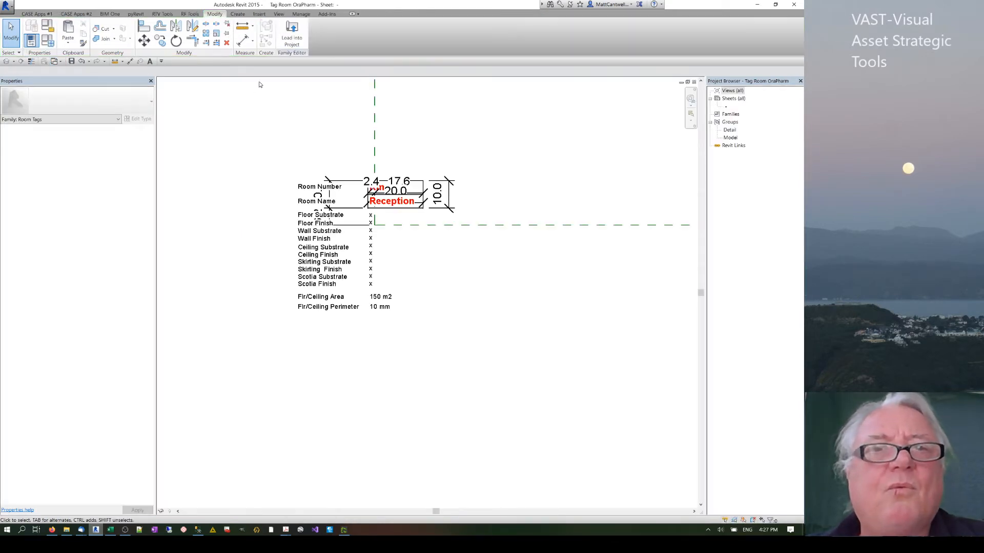
# Hide the Automatic Sketch Dimensions annotation subcategory in the room tag family's view, keeping the other annotation categories visible.
pyautogui.press('v')
pyautogui.press('g')
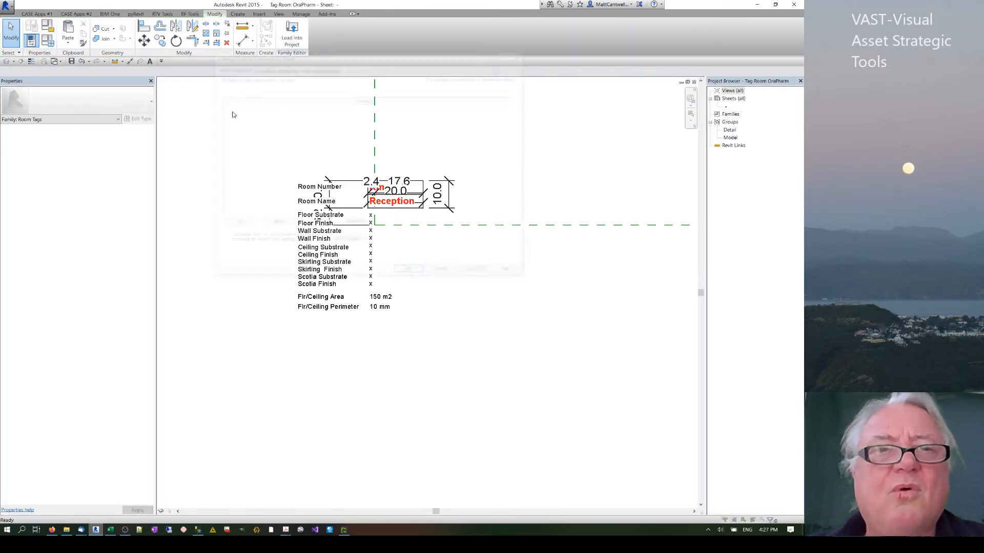
pyautogui.click(279, 67)
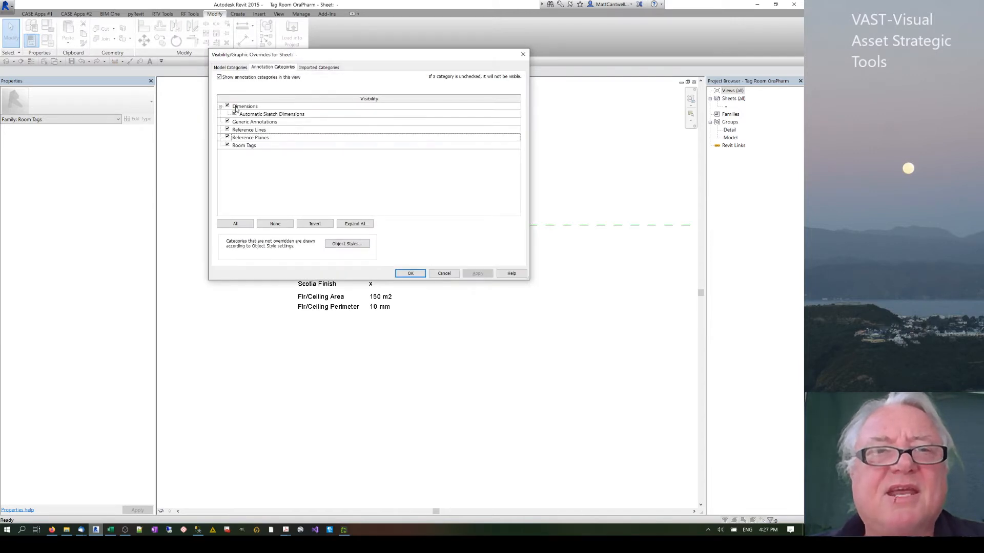
pyautogui.click(228, 106)
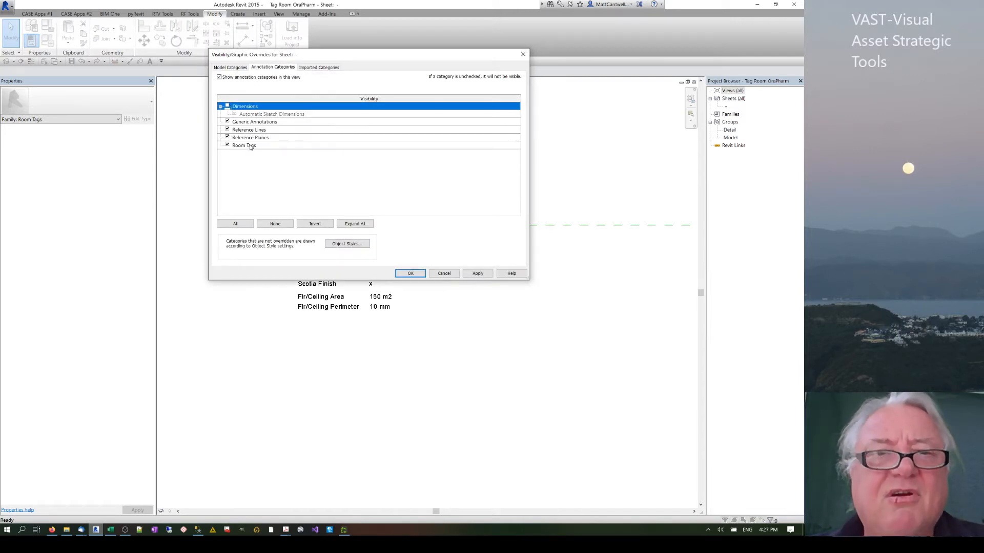
pyautogui.keyDown('shift'); pyautogui.click(250, 147); pyautogui.keyUp('shift')
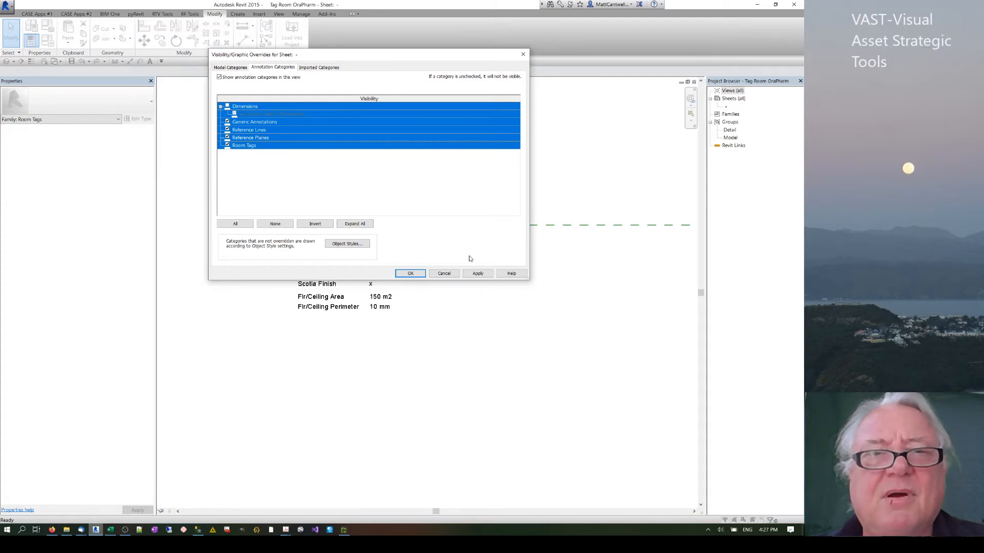
pyautogui.click(228, 107)
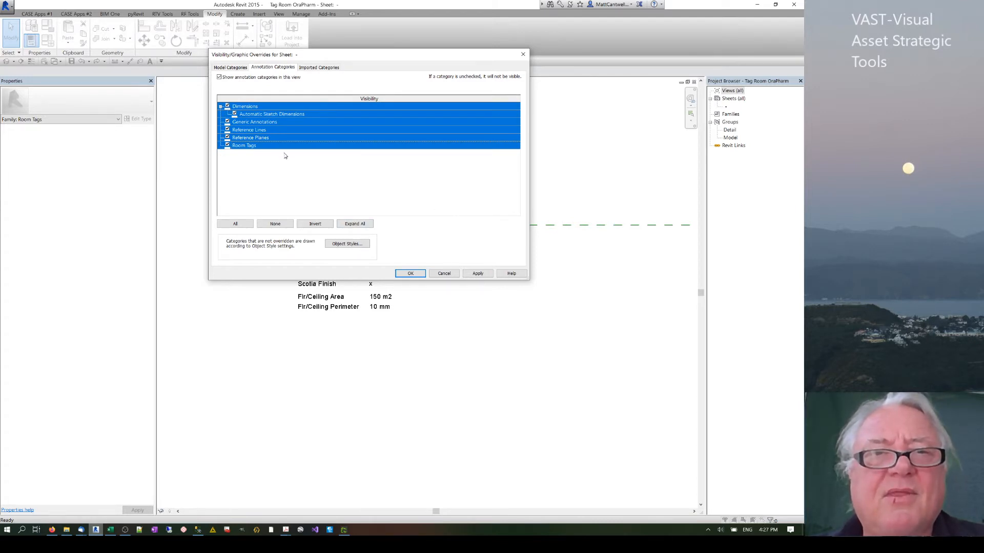
pyautogui.click(234, 114)
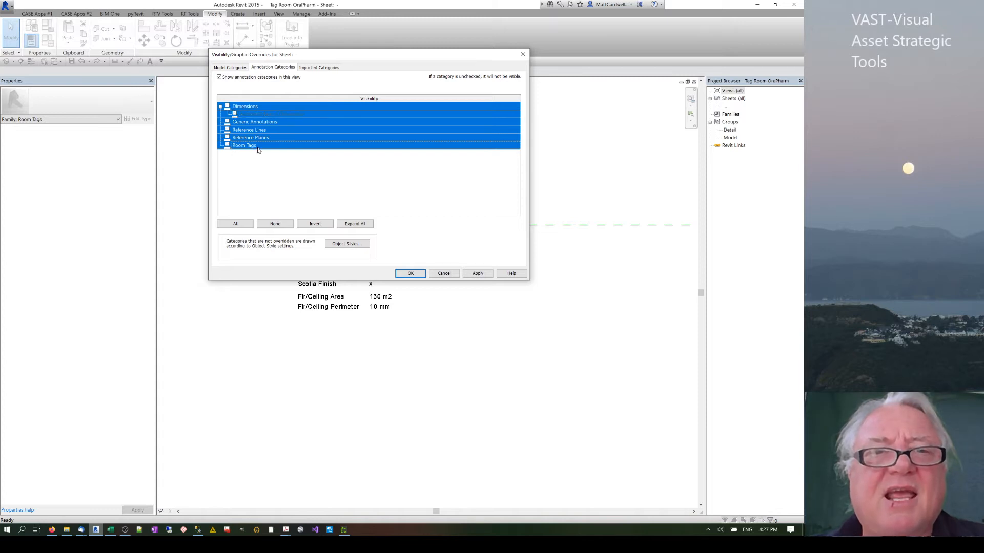
pyautogui.click(227, 106)
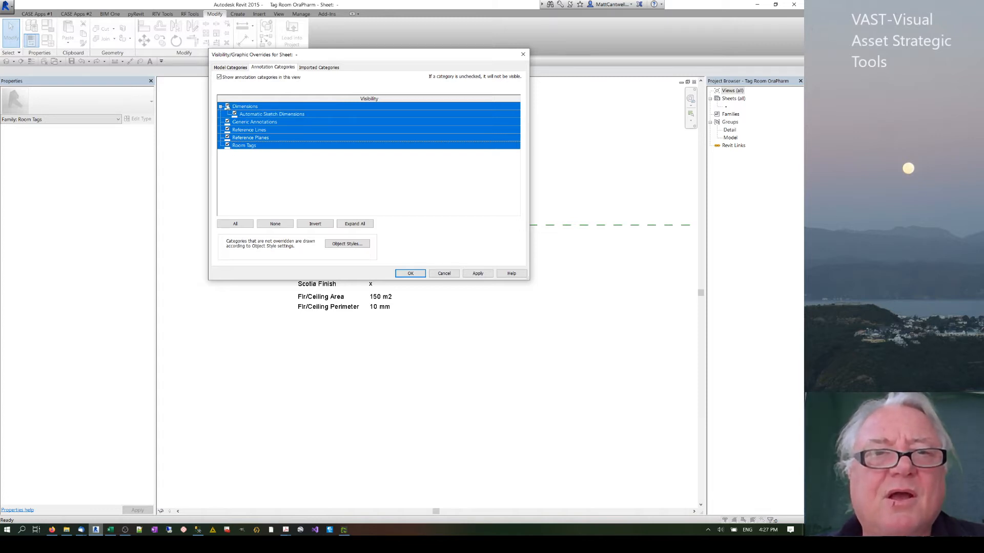
pyautogui.click(476, 274)
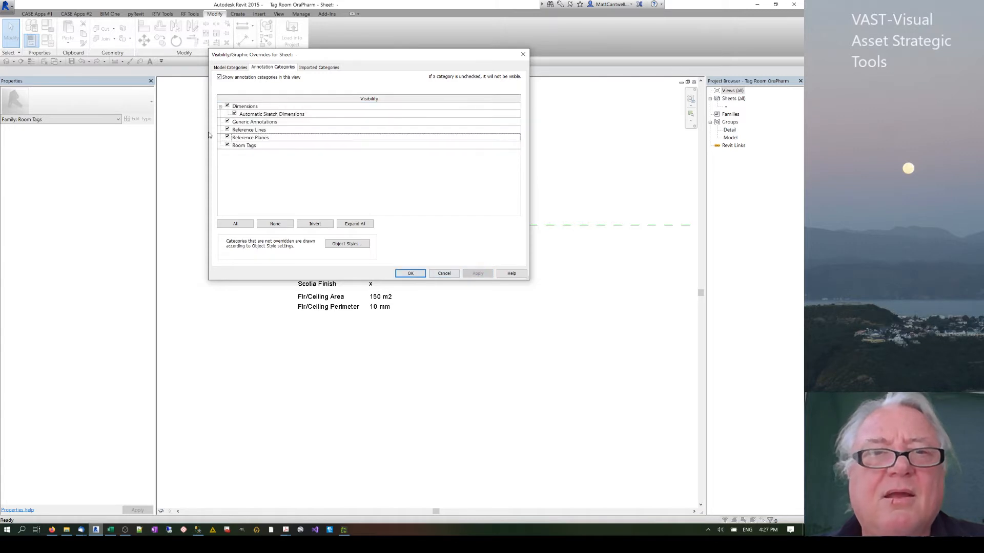
pyautogui.click(234, 115)
pyautogui.click(476, 273)
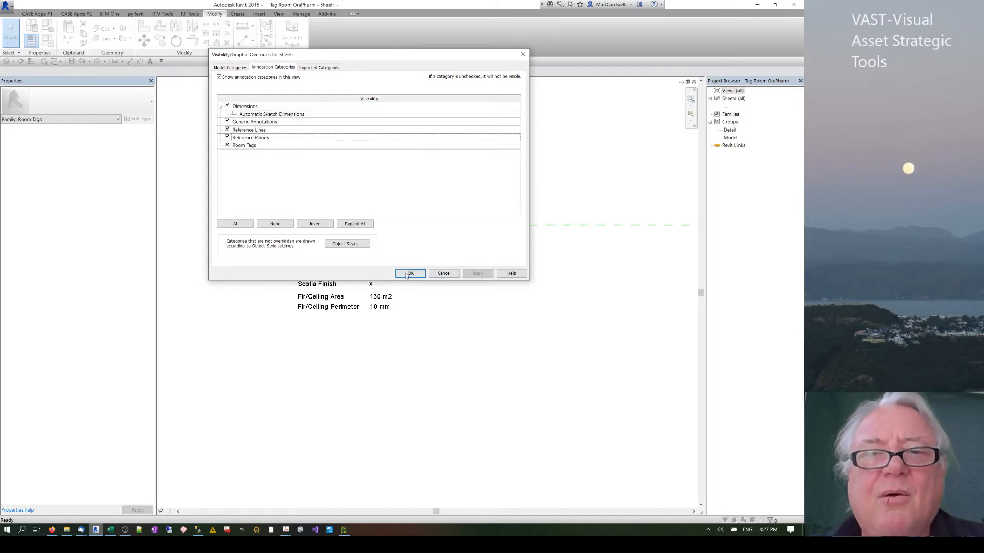
pyautogui.click(410, 273)
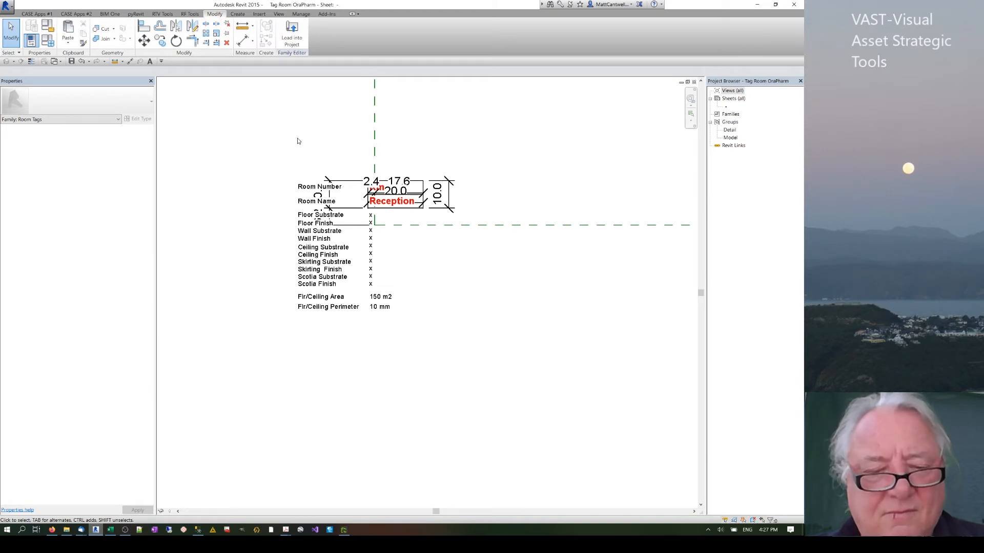
# Hide the whole Dimensions annotation category in the room tag family's view.
pyautogui.press('v')
pyautogui.press('g')
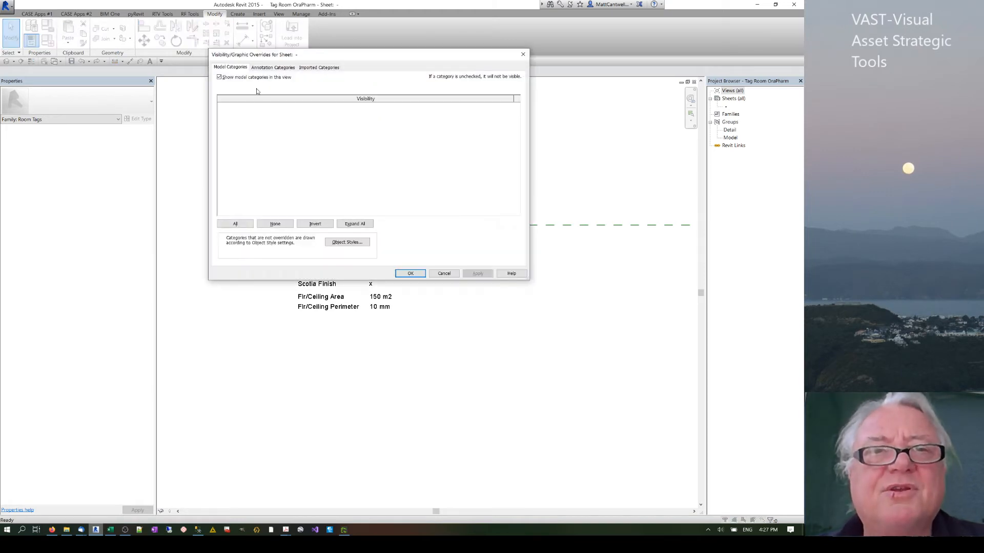
pyautogui.click(273, 68)
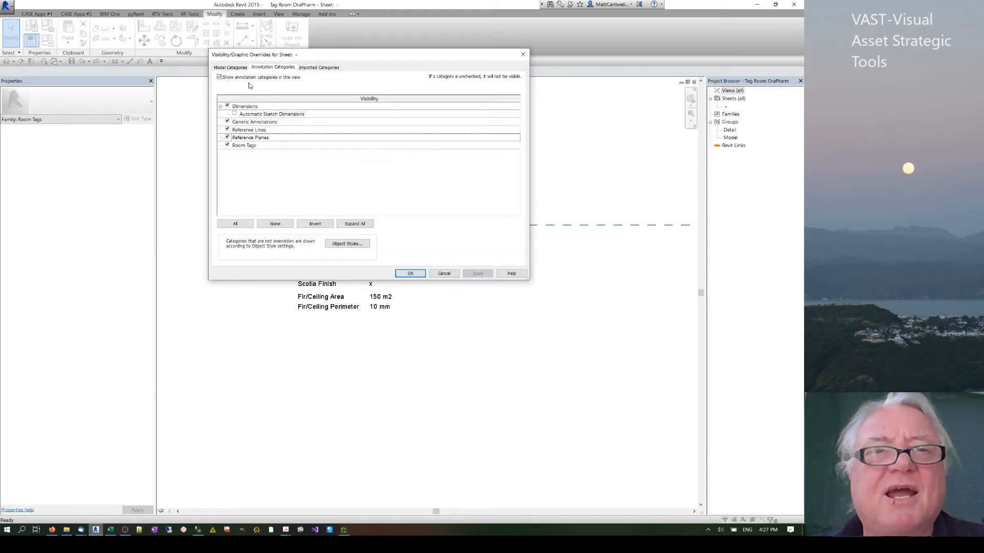
pyautogui.click(227, 106)
pyautogui.click(478, 274)
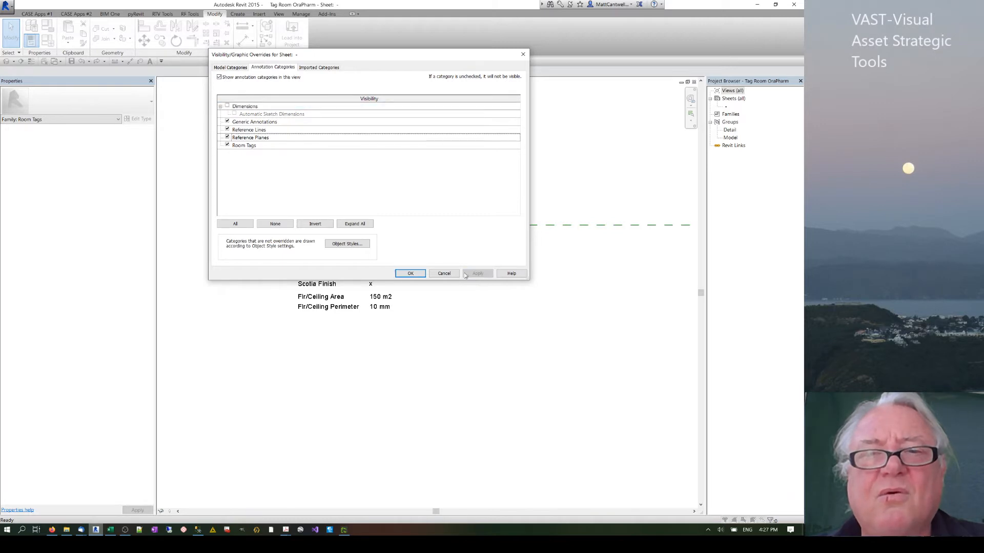
pyautogui.click(410, 273)
# Hide the Reference Planes annotation category in the room tag family's view.
pyautogui.click(405, 224)
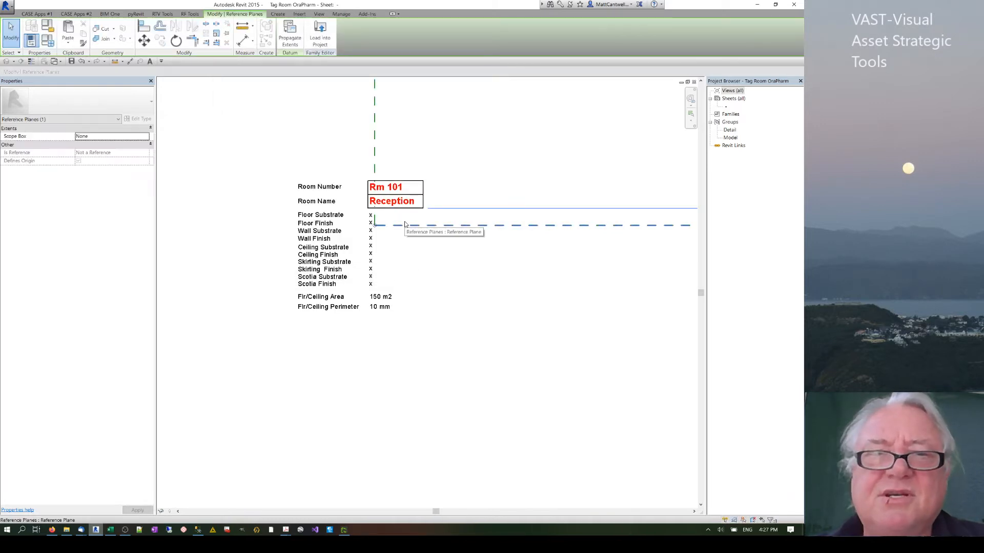
pyautogui.press('Escape')
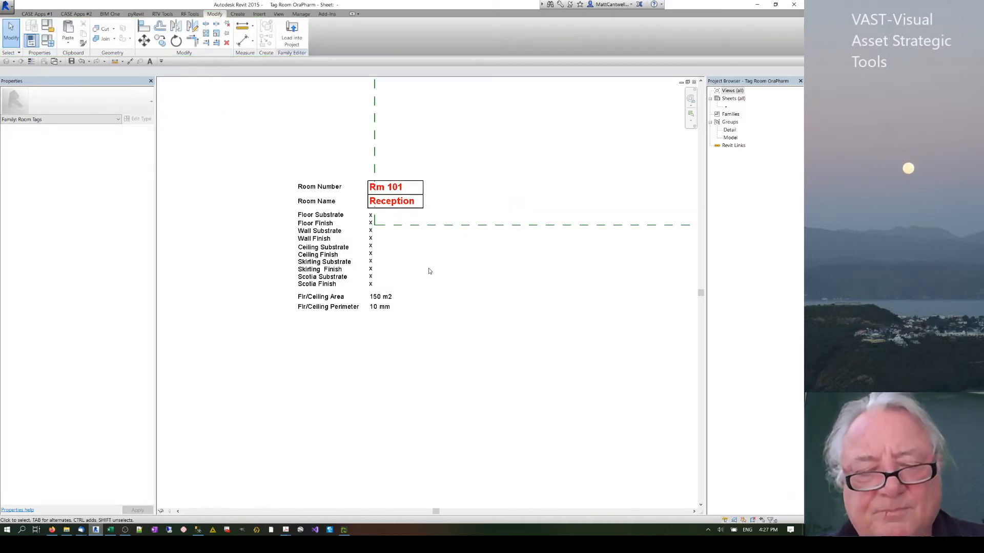
pyautogui.press('v')
pyautogui.press('g')
pyautogui.click(273, 67)
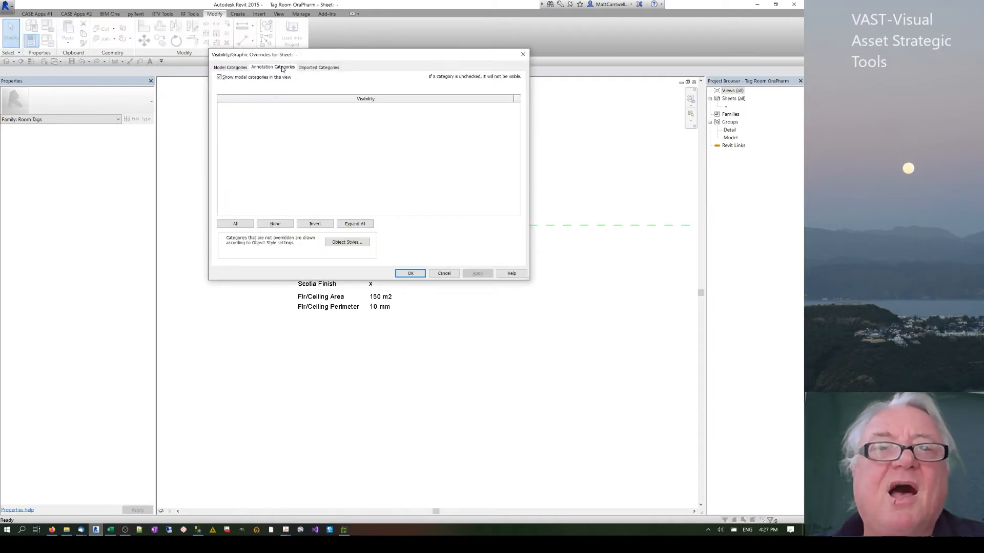
pyautogui.click(227, 137)
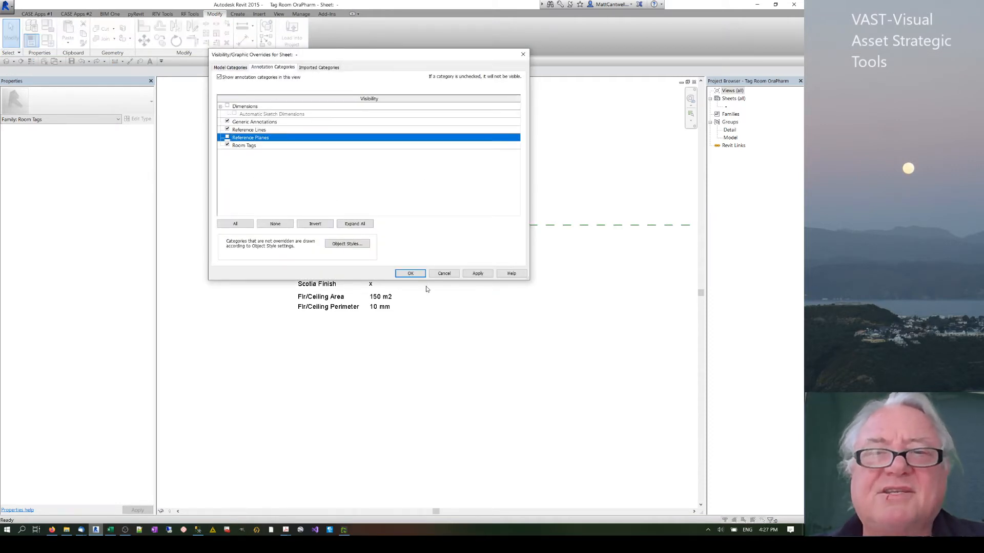
pyautogui.click(477, 273)
pyautogui.click(411, 274)
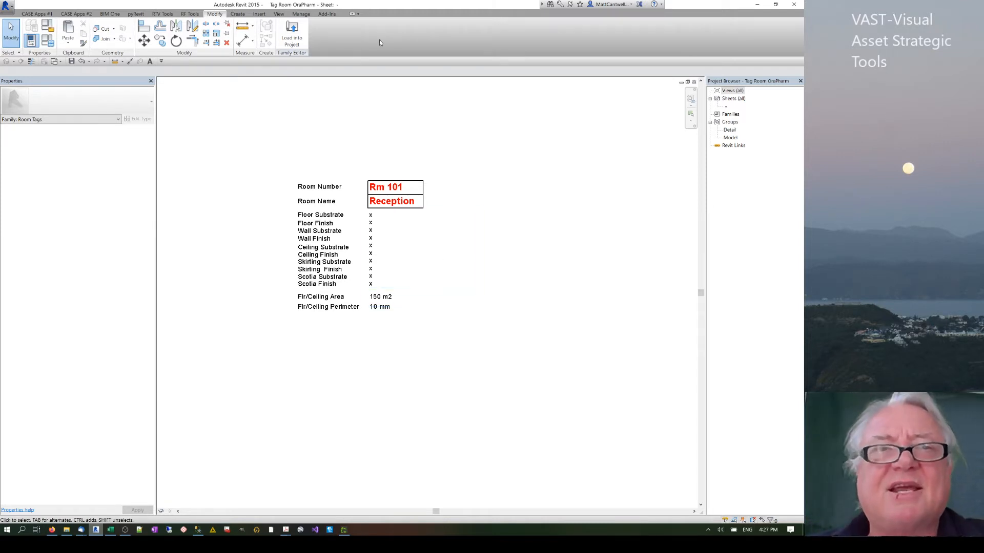
# Draw a near-vertical reference line about 107.7 long through the tag's value labels, and delete it.
pyautogui.click(238, 14)
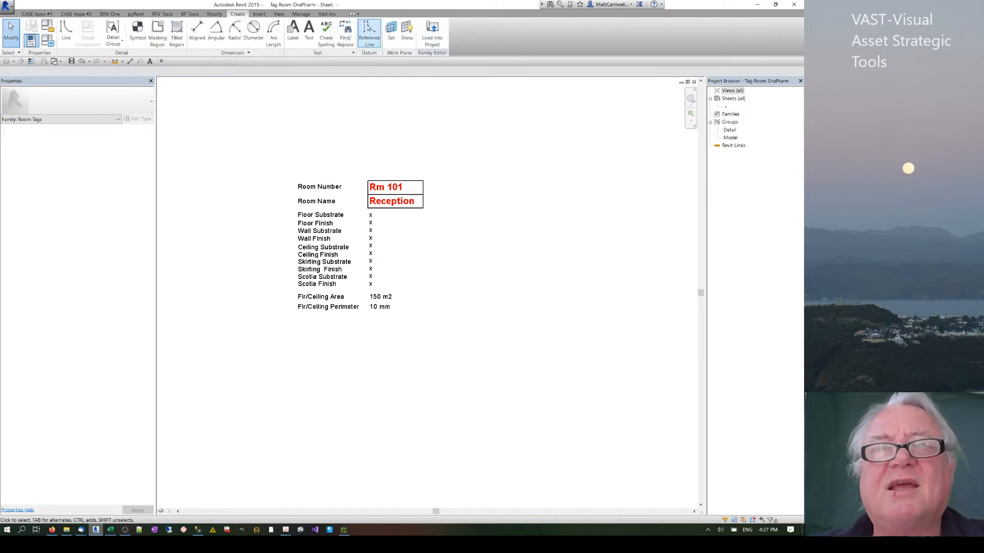
pyautogui.click(368, 31)
pyautogui.click(368, 125)
pyautogui.click(388, 422)
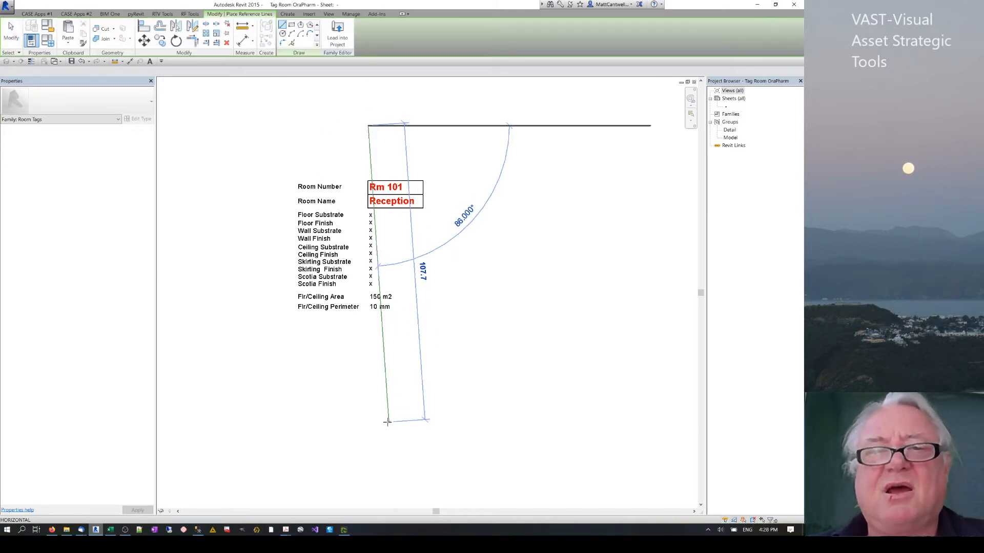
pyautogui.press('Escape')
pyautogui.press('Escape')
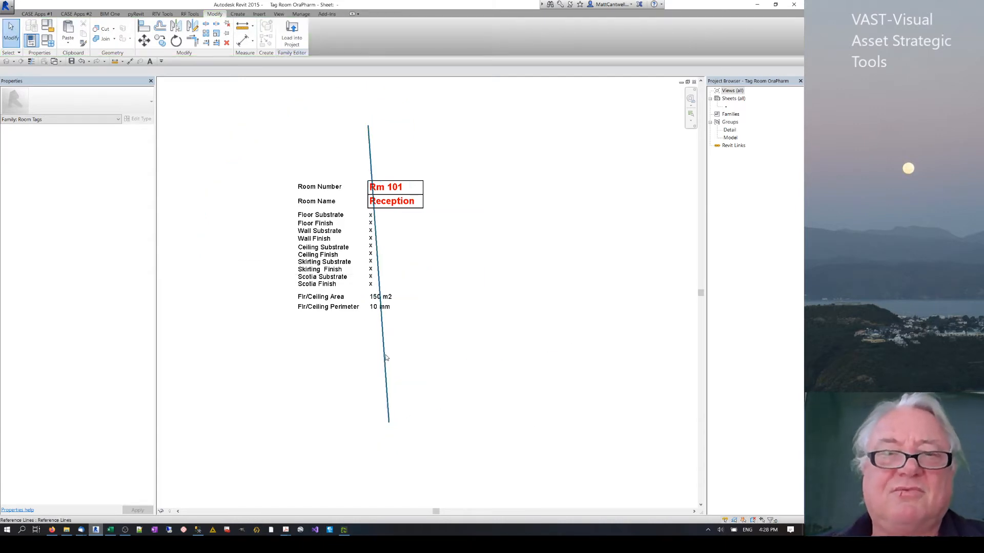
pyautogui.click(383, 331)
pyautogui.press('Delete')
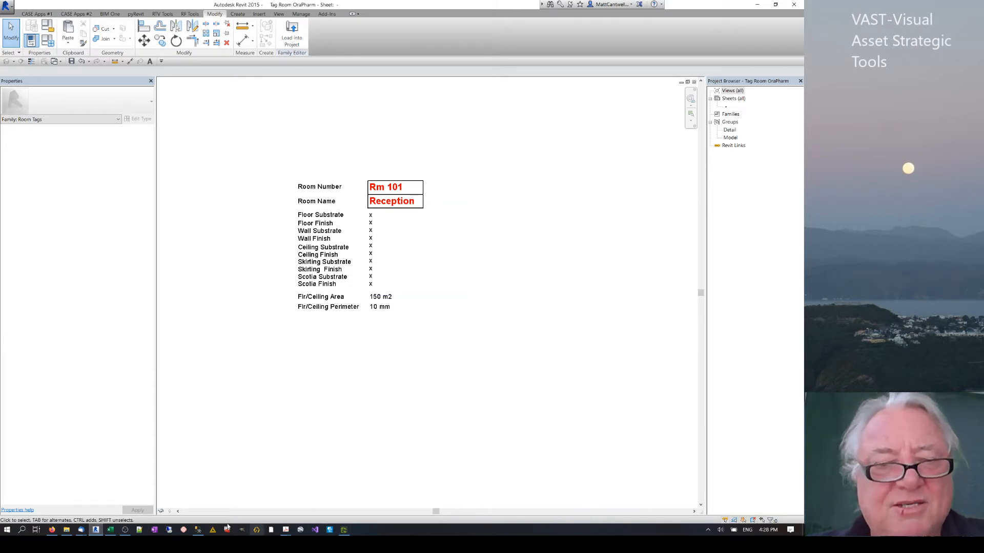
# Return to the Rm01-PLN floor plan and view the Corr 1 tag's parameter values without changing them.
pyautogui.click(61, 61)
pyautogui.click(38, 96)
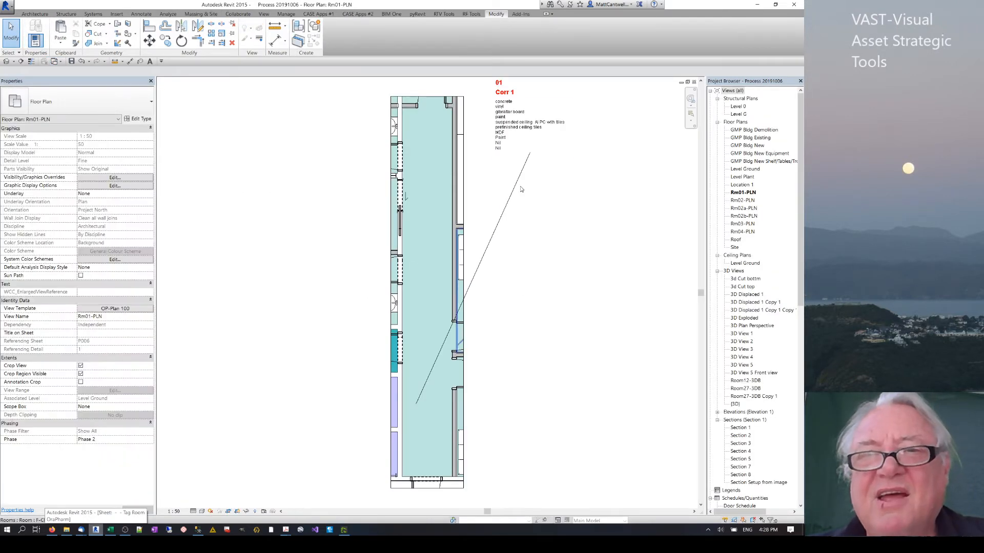
pyautogui.click(533, 160)
pyautogui.click(536, 158)
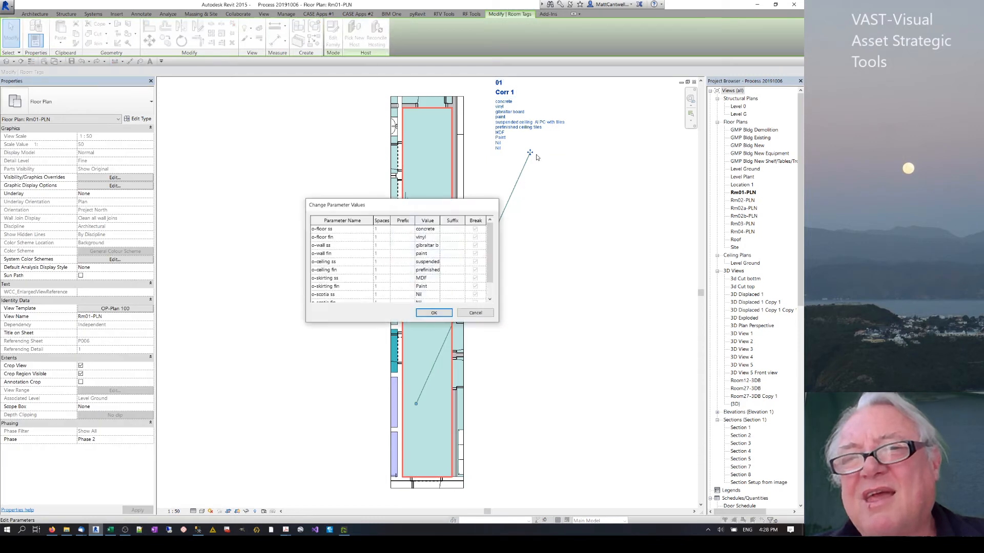
pyautogui.click(474, 312)
# Turn off the Corr 1 tag's leader and change the tag type to RoomTagMax.
pyautogui.moveTo(530, 153); pyautogui.dragTo(318, 203)
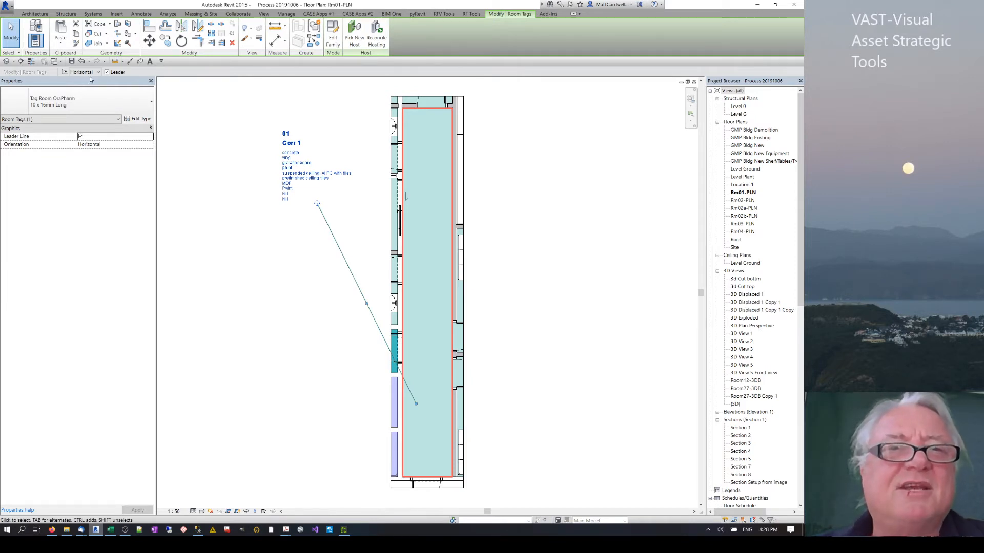
pyautogui.click(106, 72)
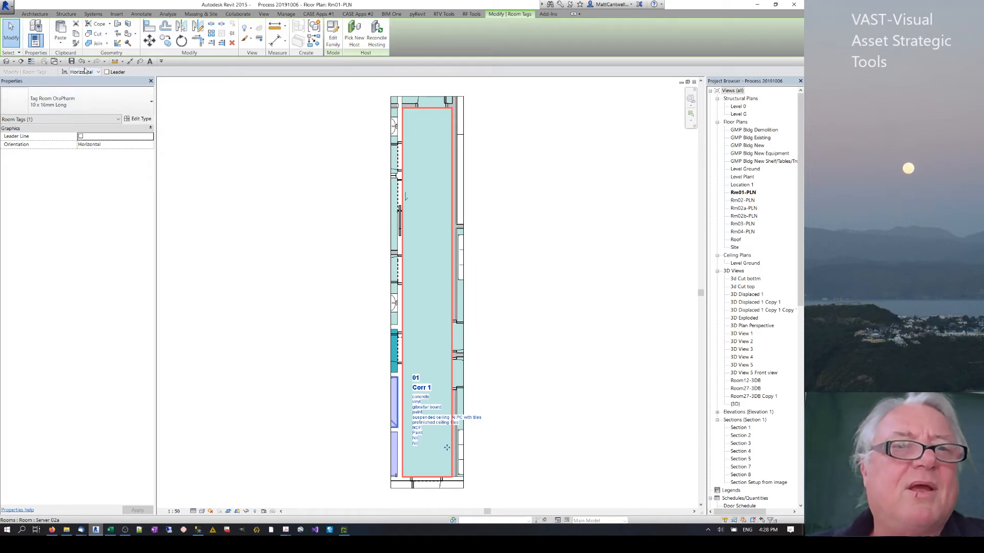
pyautogui.doubleClick(482, 420)
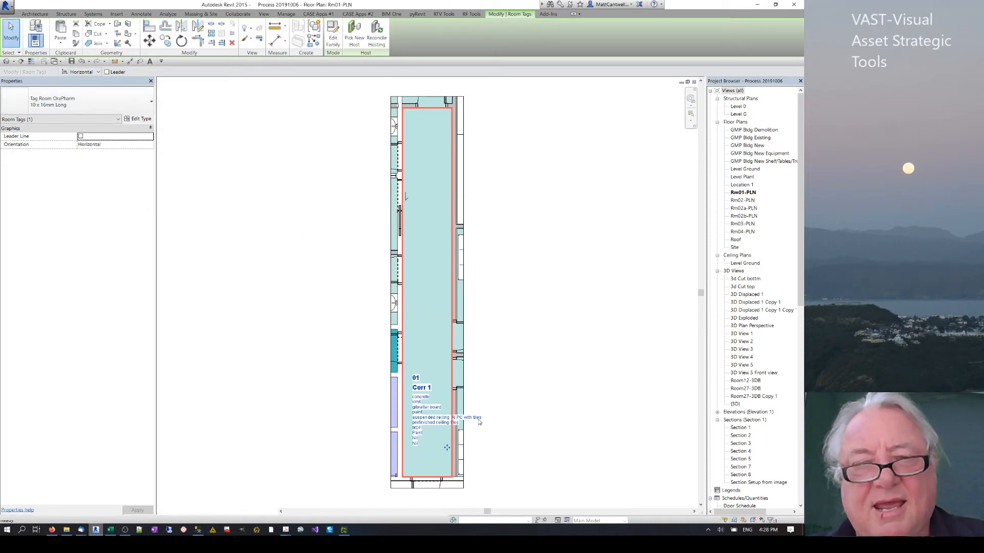
pyautogui.click(75, 98)
pyautogui.click(34, 149)
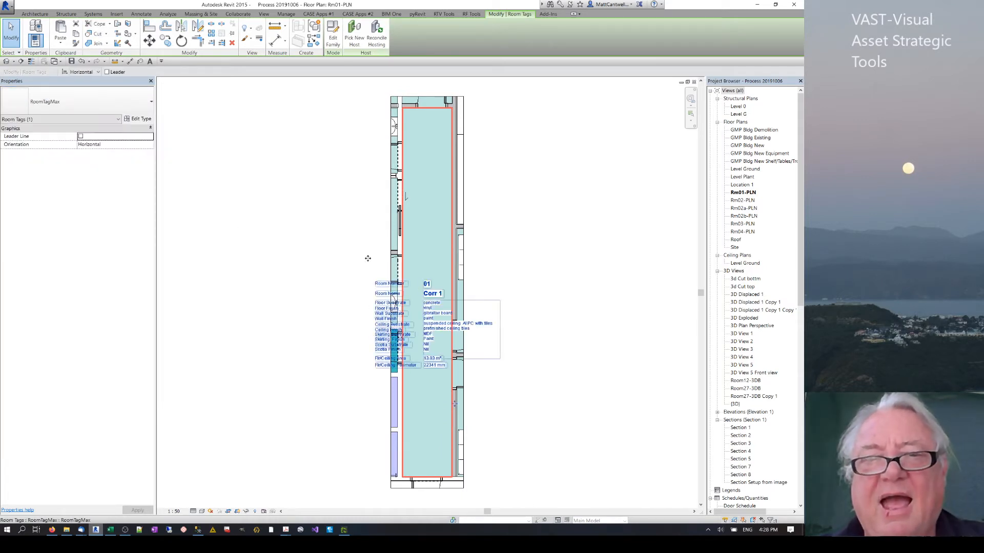
# Move the Corr 1 room tag out of the corridor to the empty area on its right, accepting its placement outside the room.
pyautogui.moveTo(455, 404); pyautogui.dragTo(493, 186)
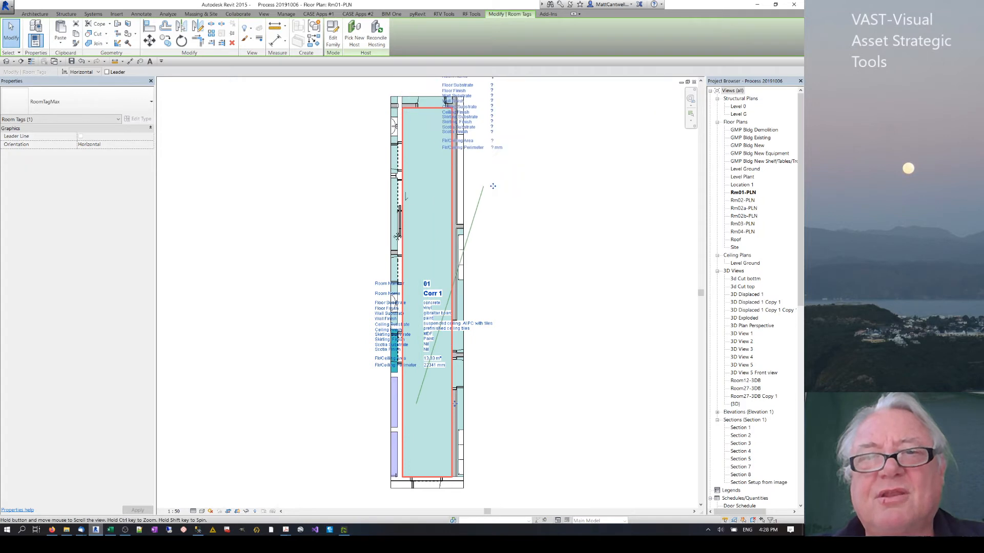
pyautogui.scroll(1, 398, 236)
pyautogui.moveTo(398, 237); pyautogui.dragTo(340, 286, button='middle')
pyautogui.moveTo(357, 263); pyautogui.dragTo(323, 182)
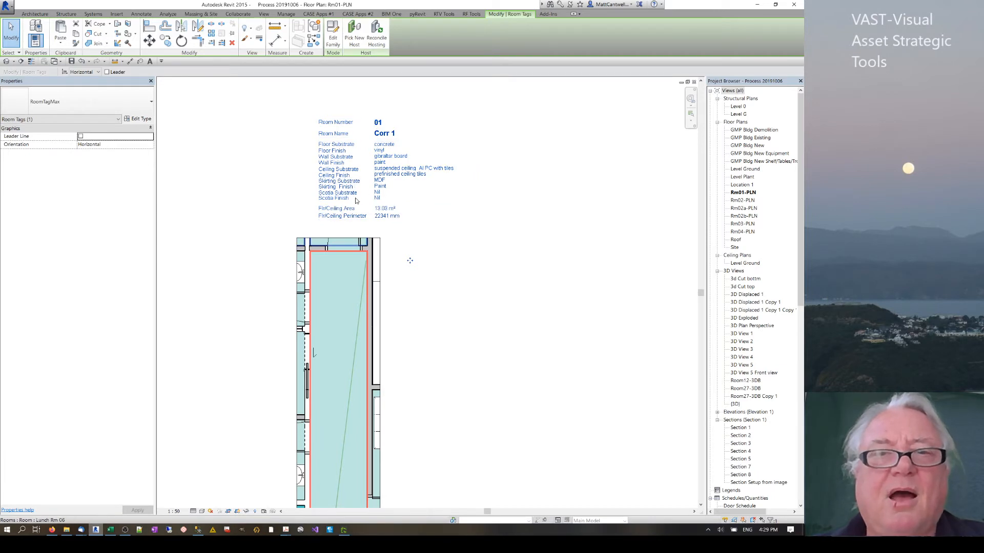
pyautogui.moveTo(357, 201); pyautogui.dragTo(455, 413)
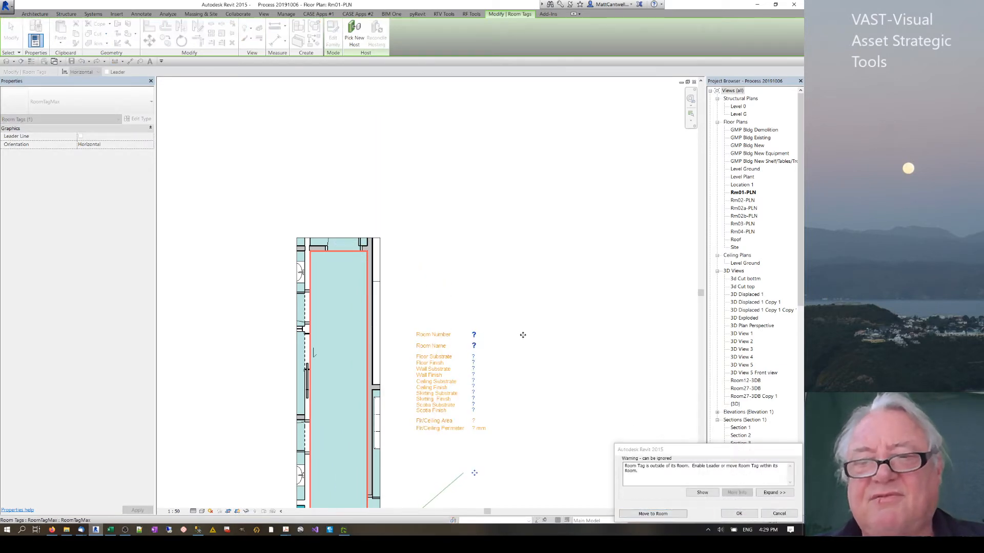
pyautogui.click(739, 513)
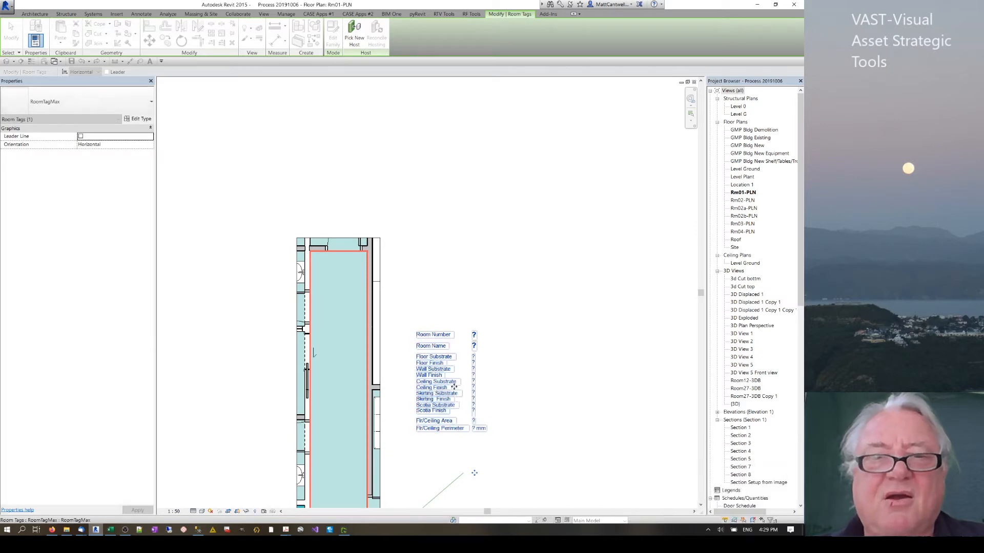
# In the RoomTagMax type properties, turn on EastViz and turn off North Viz, and deselect the tag.
pyautogui.click(138, 119)
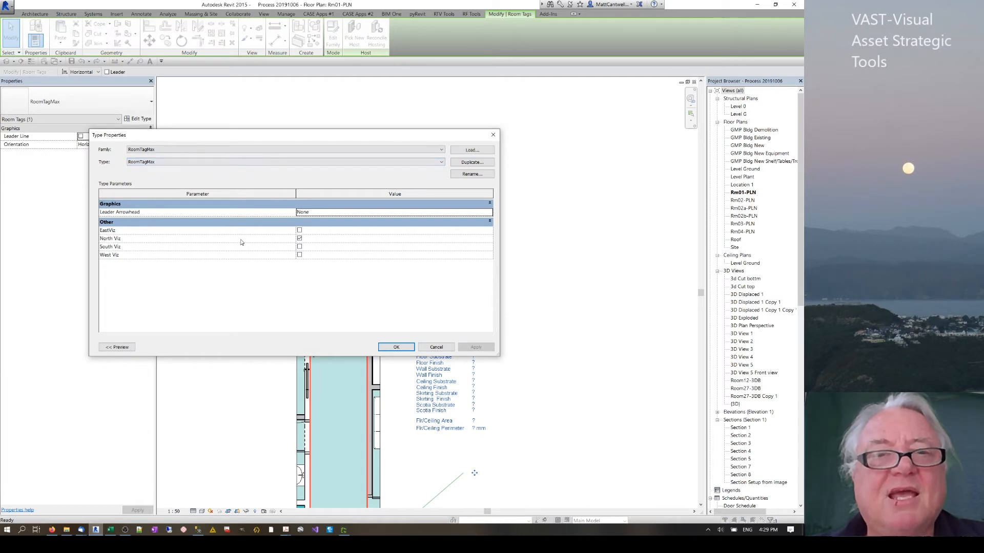
pyautogui.click(299, 230)
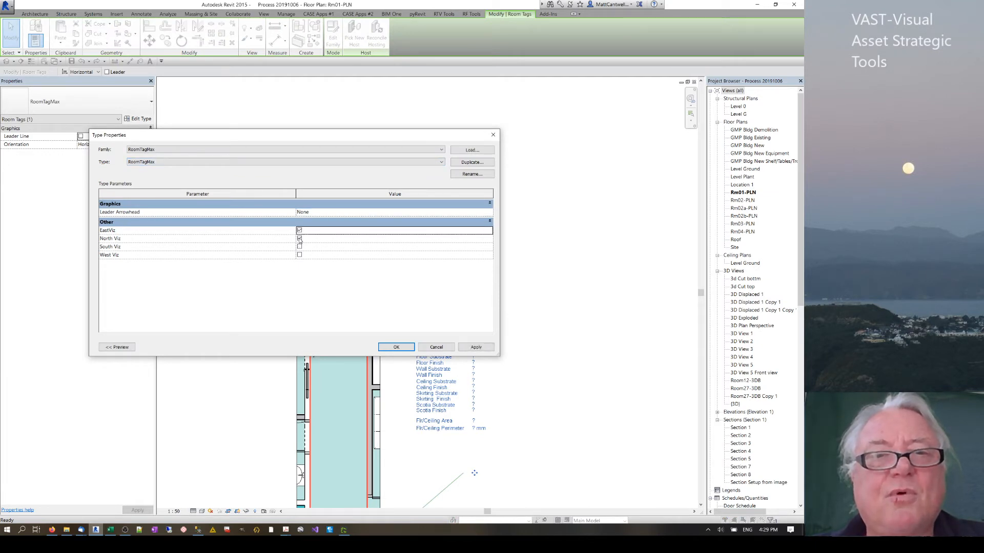
pyautogui.click(299, 238)
pyautogui.click(476, 346)
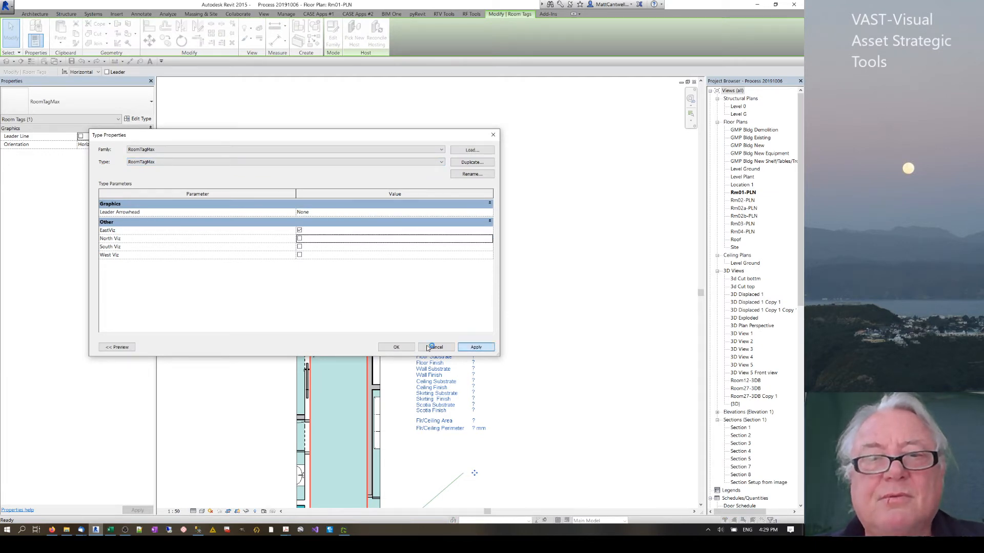
pyautogui.click(396, 347)
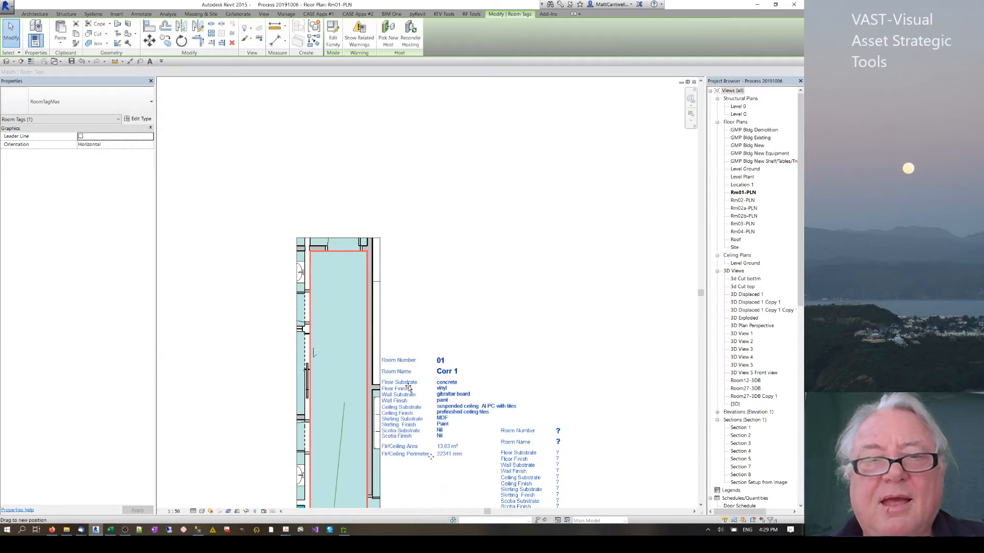
pyautogui.click(447, 267)
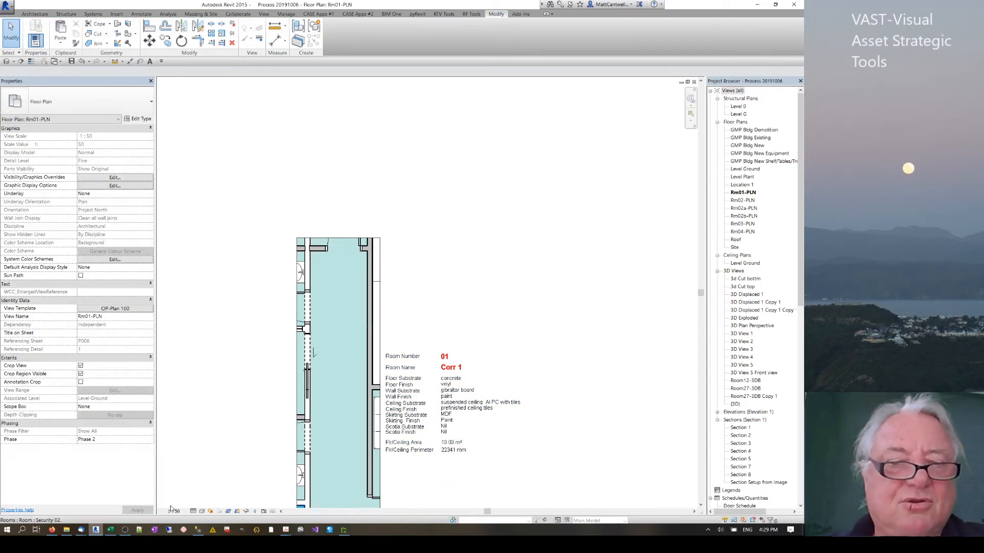
# Switch to the RoomTagMax family and review the finish parameters assigned to the upper tag block's multi-line label.
pyautogui.click(55, 61)
pyautogui.click(51, 73)
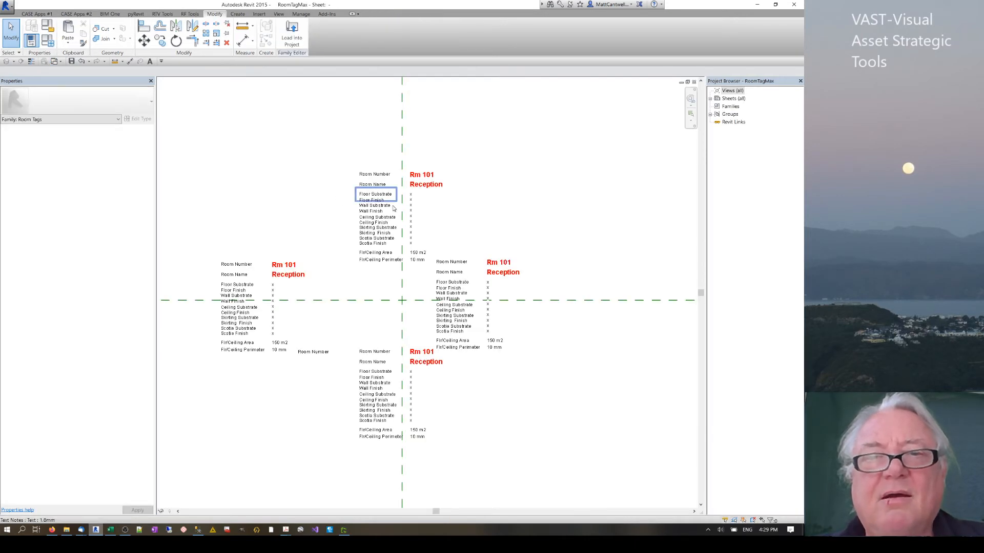
pyautogui.click(411, 218)
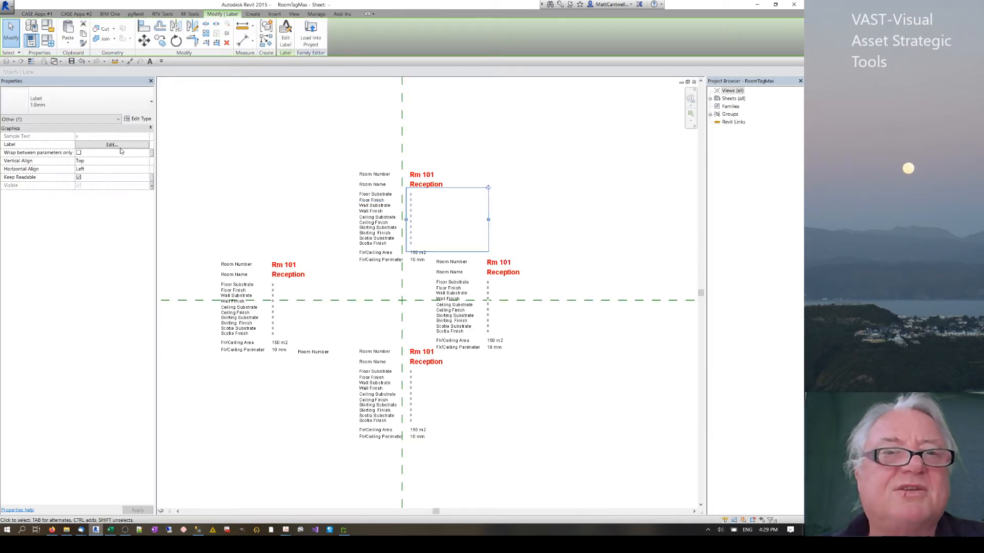
pyautogui.click(112, 145)
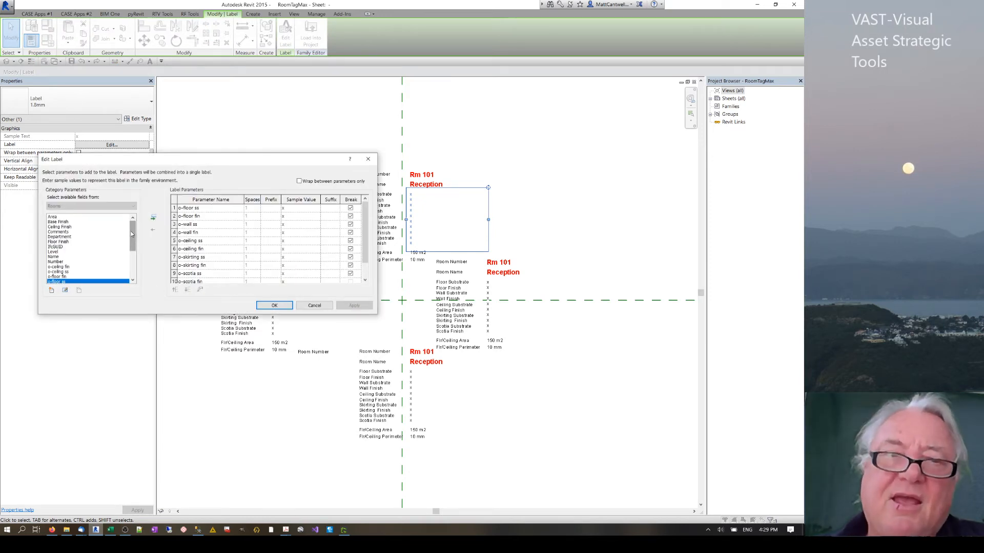
pyautogui.moveTo(132, 234); pyautogui.dragTo(132, 248)
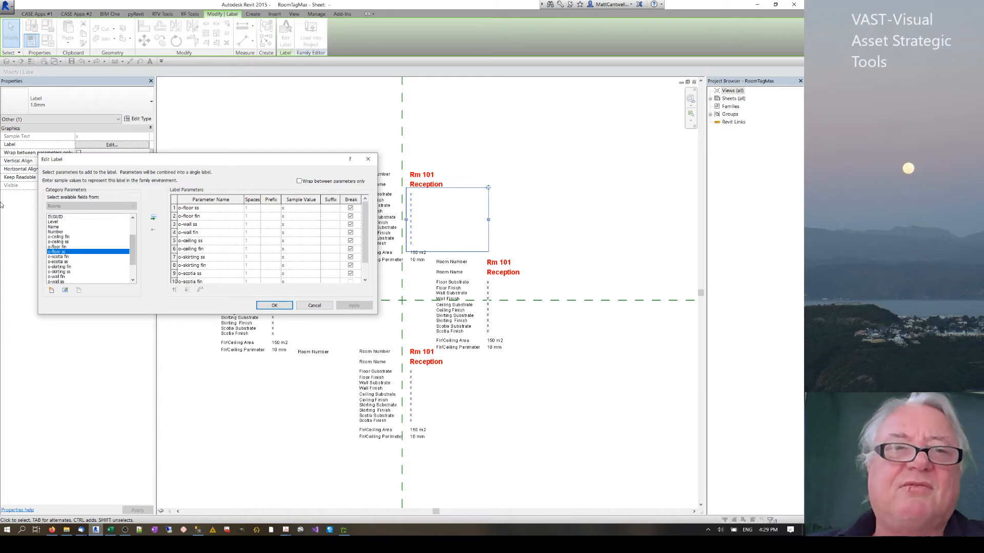
# View the Finishes shared parameters available for the label, and leave the label without adding any.
pyautogui.click(52, 290)
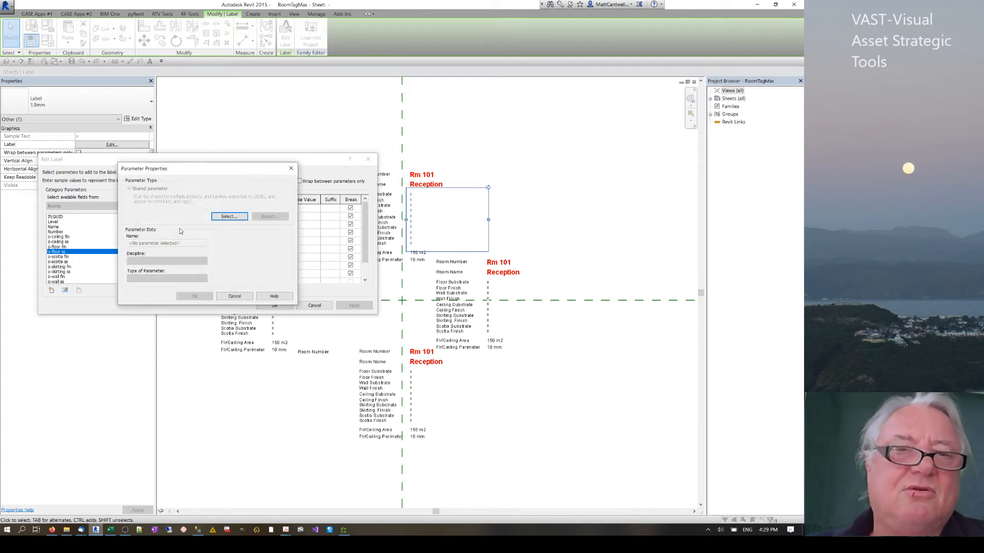
pyautogui.click(234, 217)
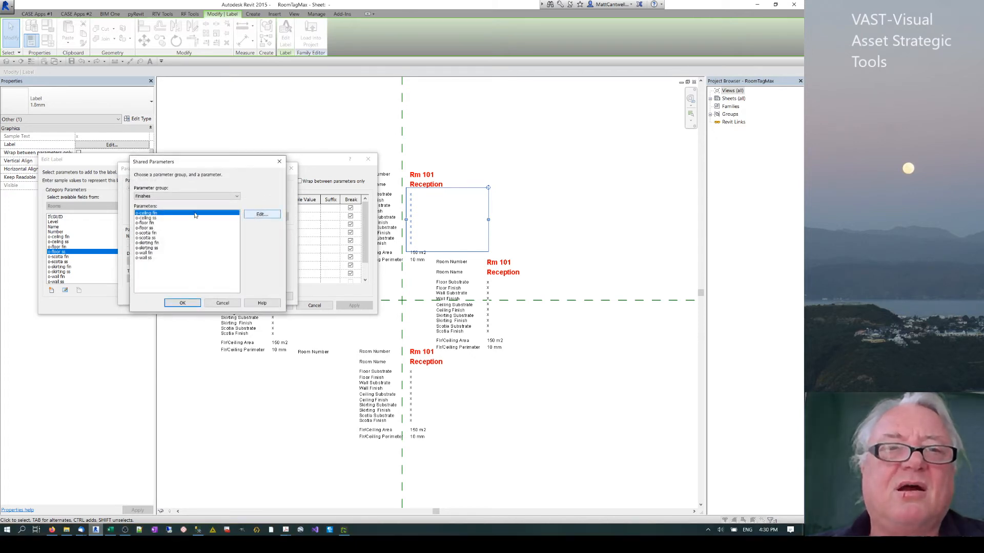
pyautogui.click(280, 162)
pyautogui.click(291, 169)
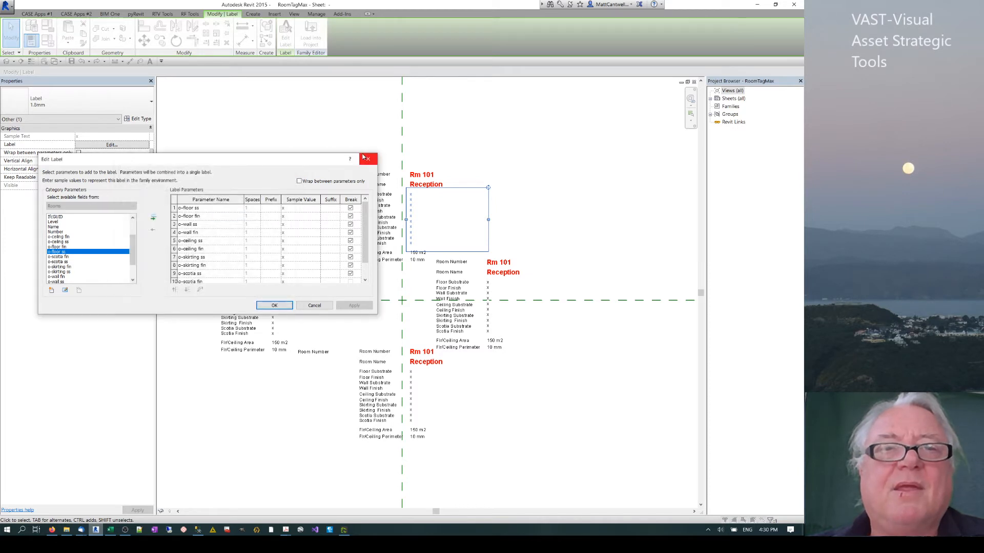
pyautogui.click(367, 158)
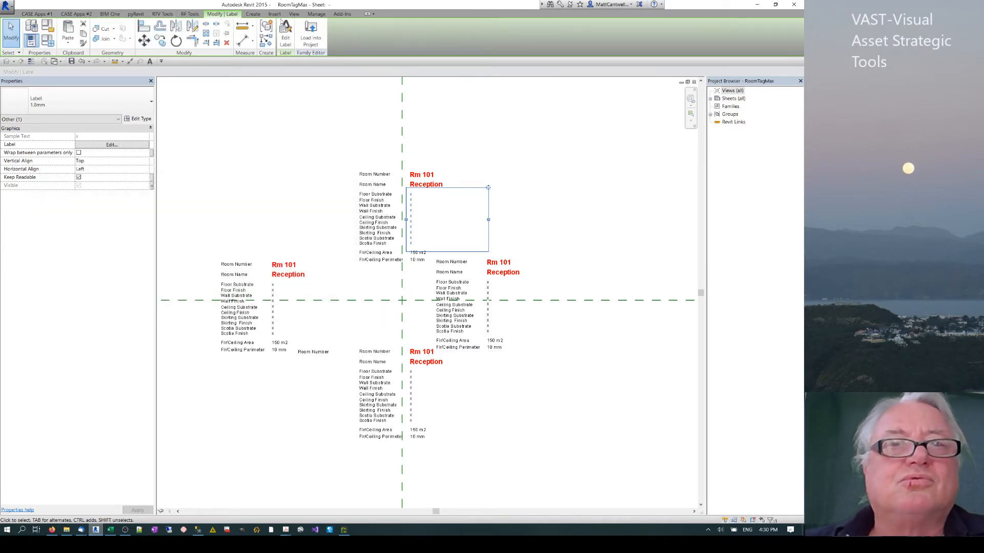
# View the Finishes group in the family's shared parameter file.
pyautogui.click(316, 14)
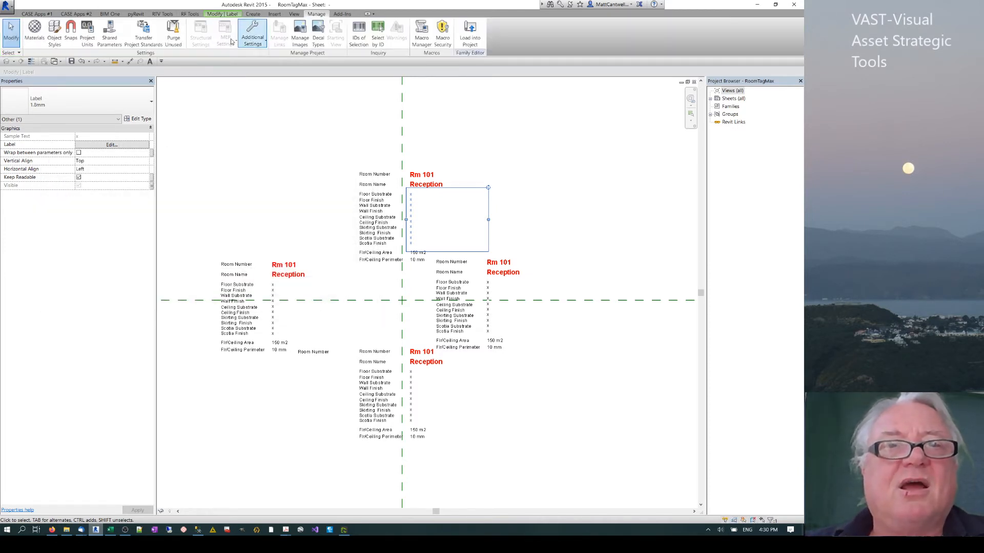
pyautogui.click(105, 36)
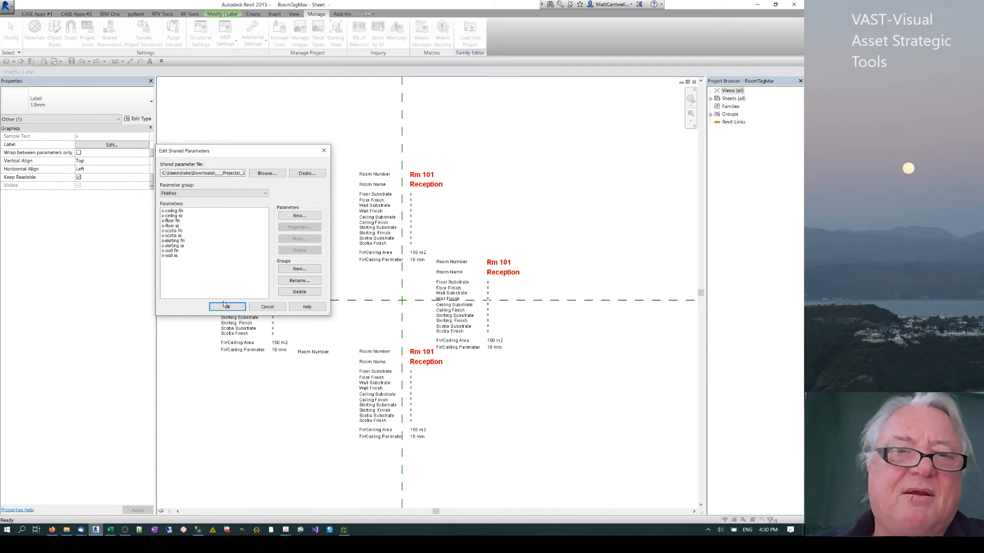
pyautogui.click(226, 307)
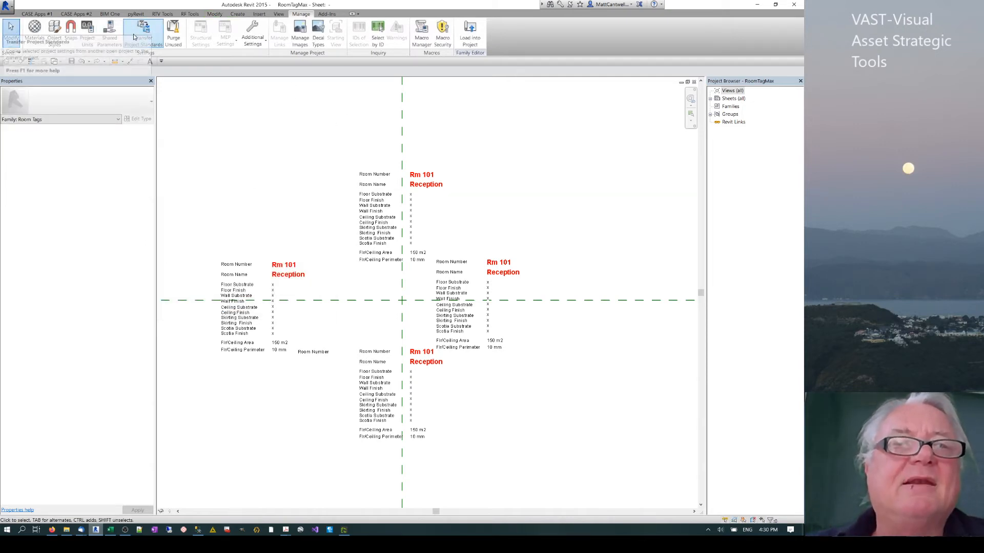
# Reopen the upper finishes label's parameters to check where a shared parameter is added, and close without changes.
pyautogui.click(413, 203)
pyautogui.click(112, 145)
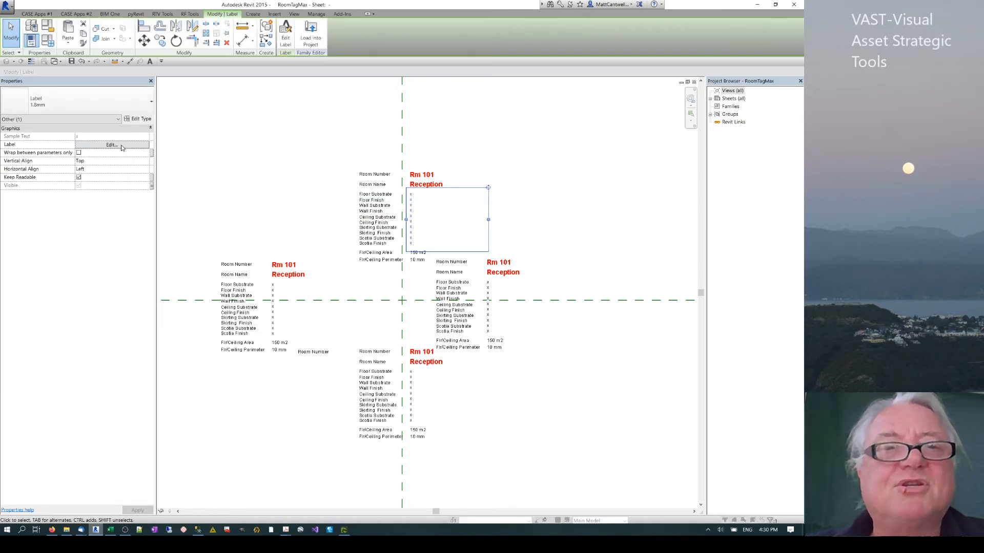
pyautogui.click(50, 291)
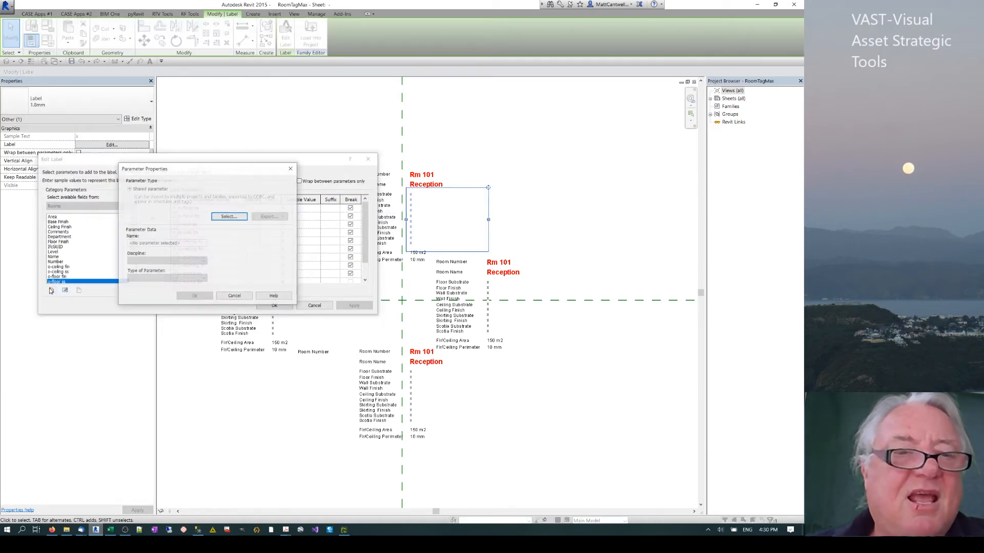
pyautogui.click(229, 217)
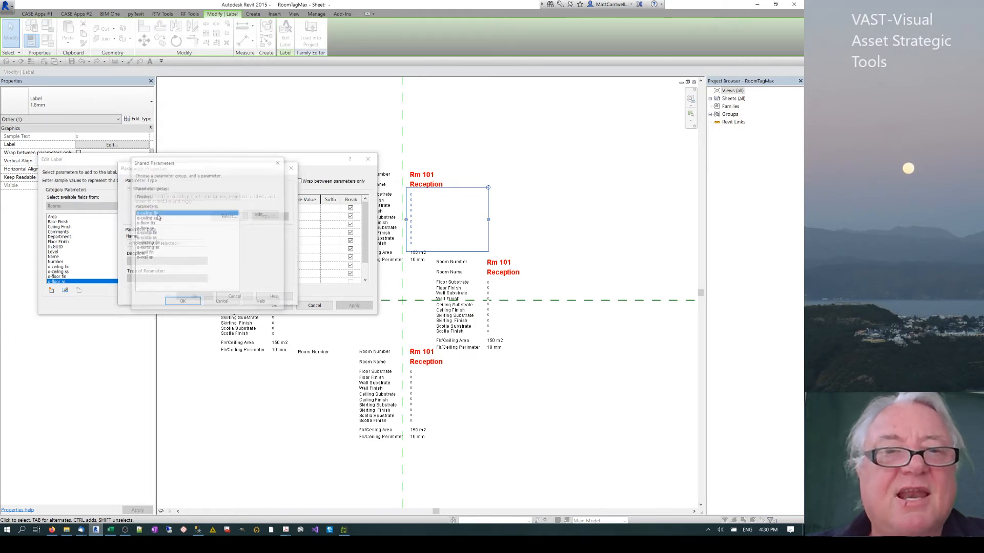
pyautogui.click(222, 304)
pyautogui.click(239, 300)
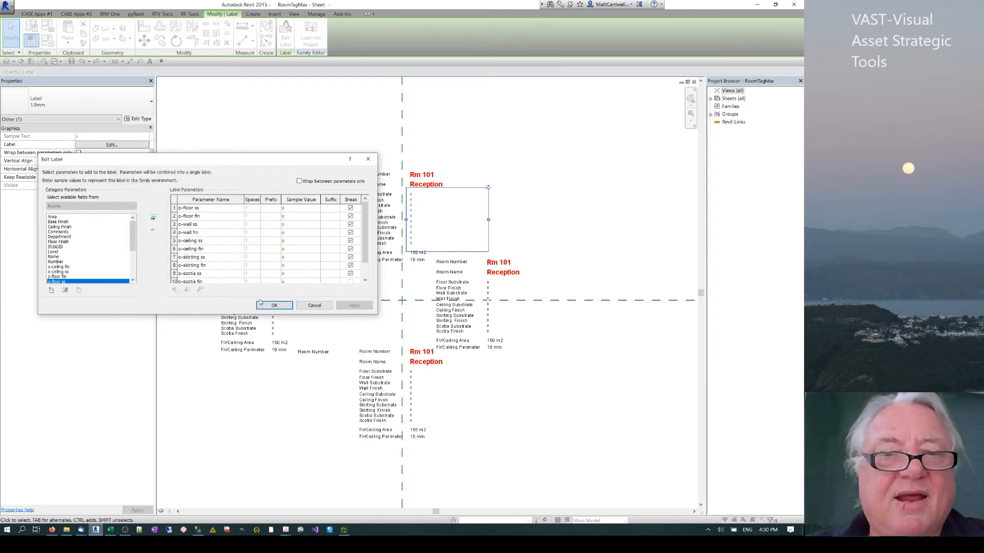
pyautogui.click(274, 305)
pyautogui.click(322, 136)
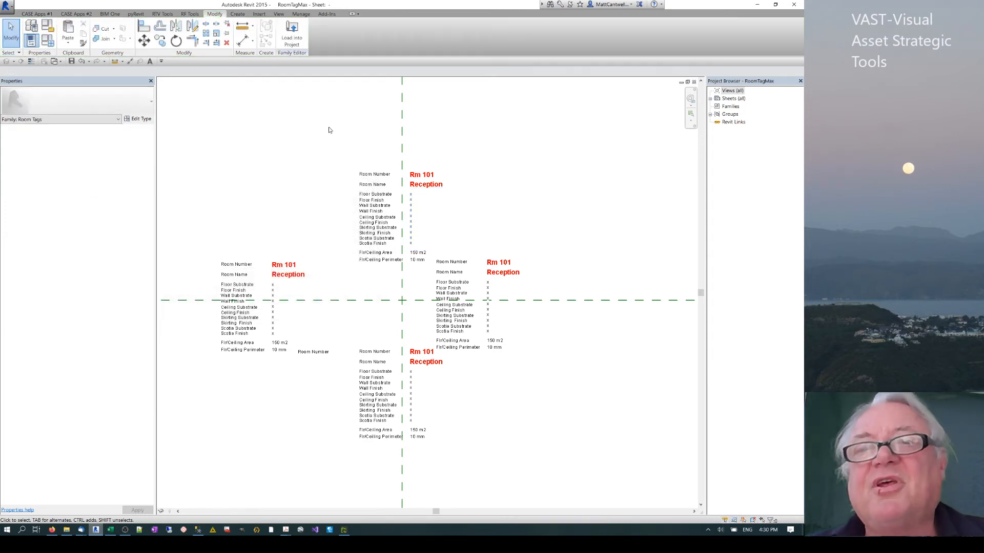
# Review the family's EastViz, North Viz, South Viz and West Viz parameters, including the properties of South Viz.
pyautogui.moveTo(343, 203); pyautogui.dragTo(450, 276)
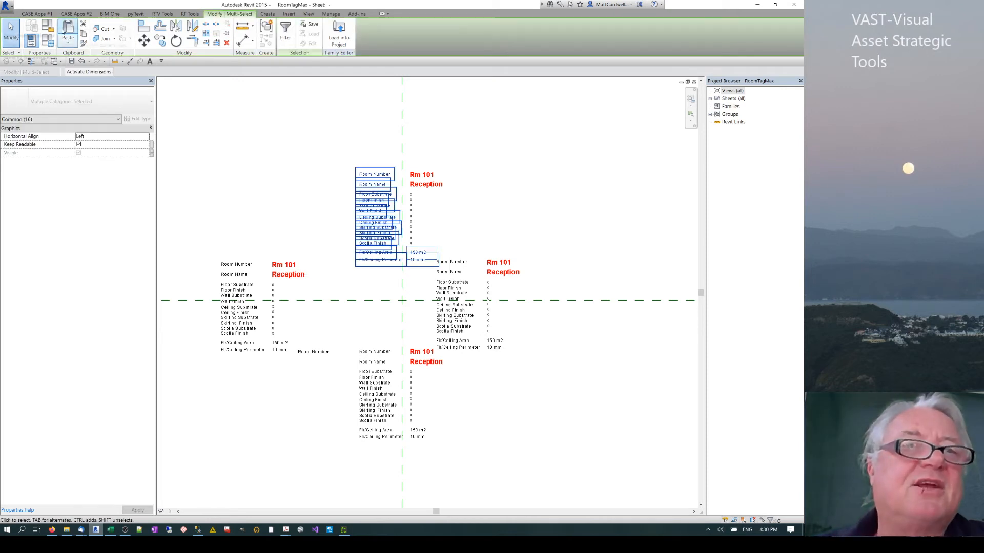
pyautogui.click(46, 40)
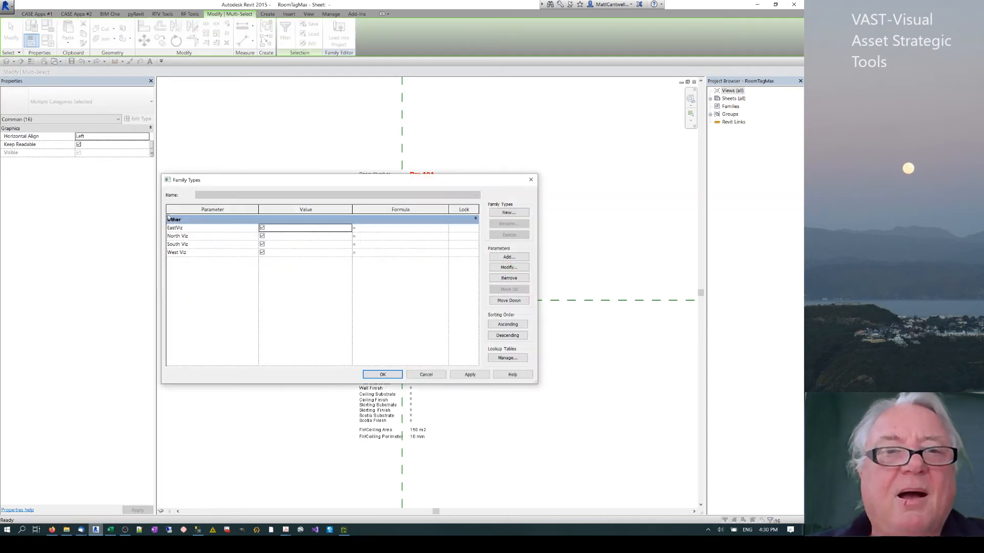
pyautogui.click(173, 229)
pyautogui.click(183, 237)
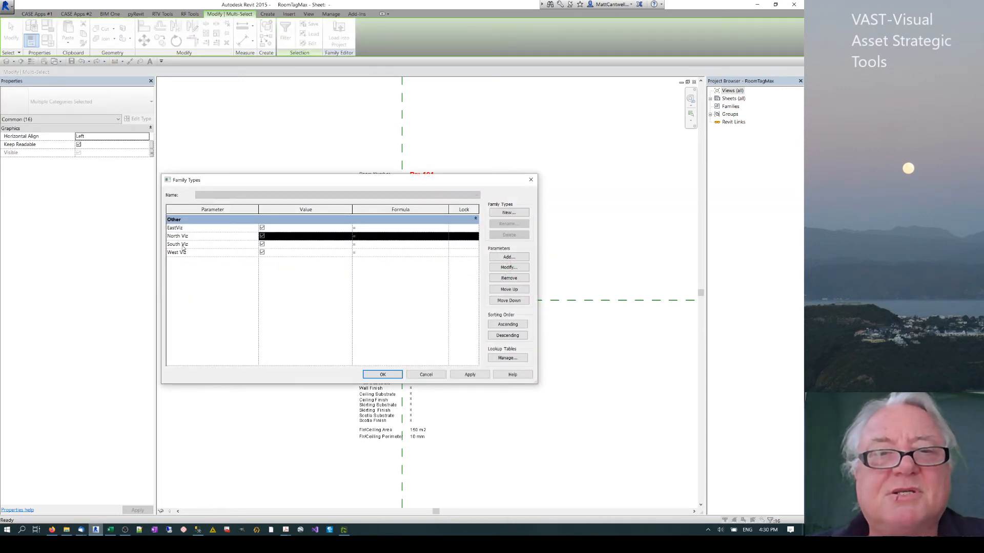
pyautogui.click(182, 245)
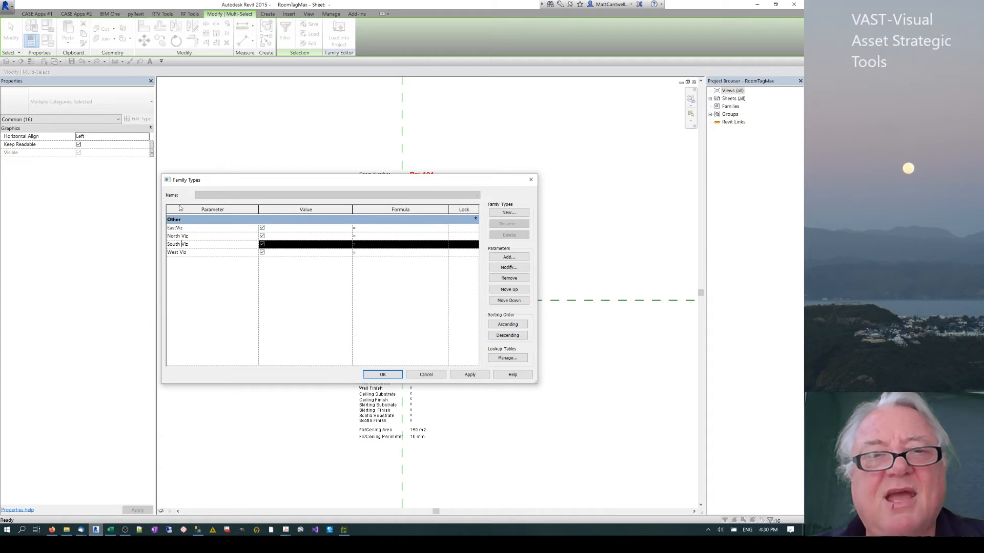
pyautogui.click(487, 258)
pyautogui.click(432, 186)
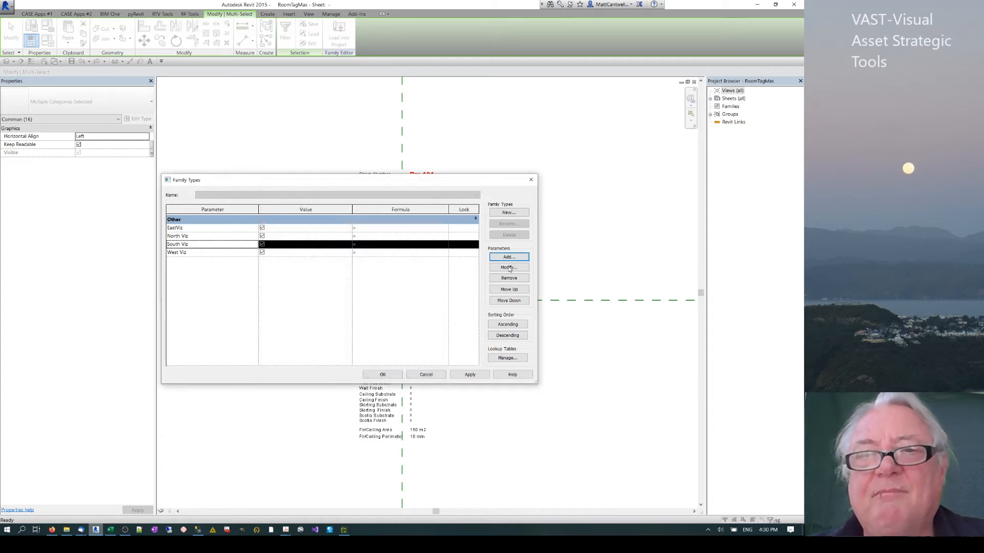
pyautogui.press('Return')
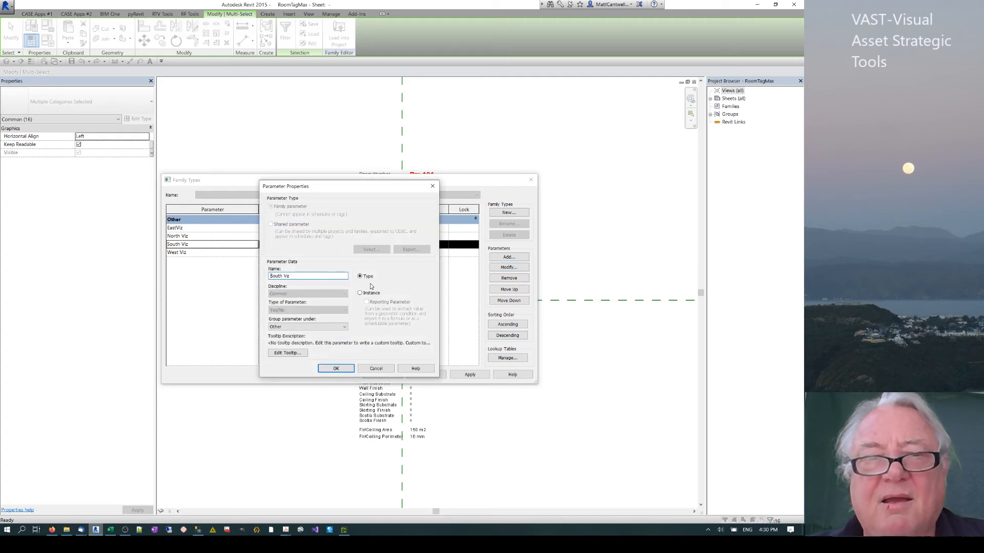
pyautogui.click(334, 367)
pyautogui.click(382, 375)
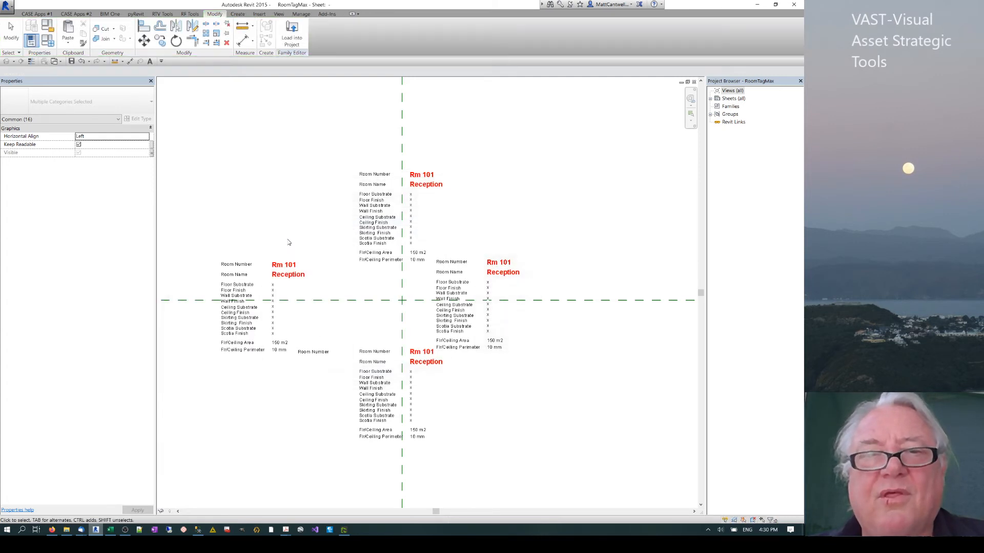
# Check which family parameter controls the visibility of the uppermost block of room text and labels.
pyautogui.moveTo(312, 134); pyautogui.dragTo(455, 280)
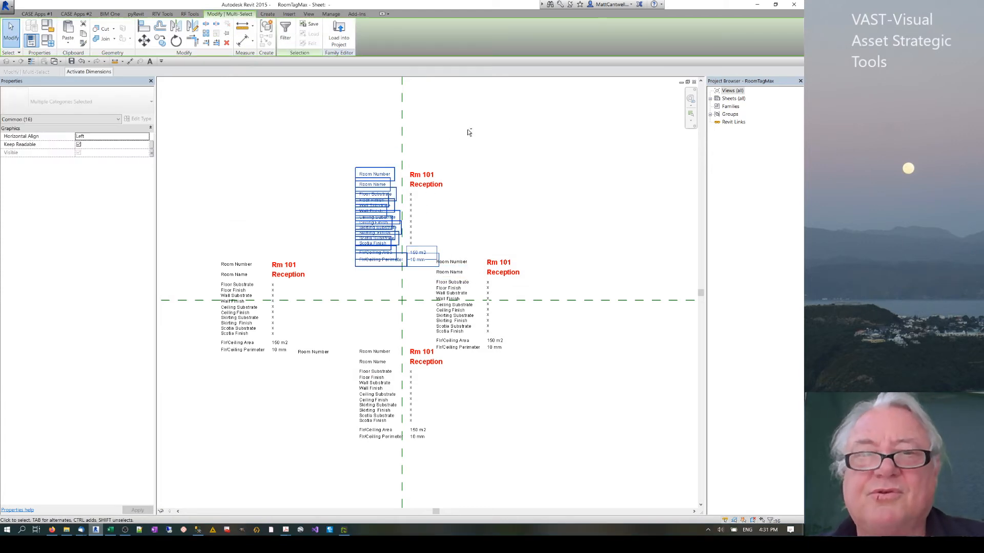
pyautogui.keyDown('ctrl'); pyautogui.moveTo(467, 130); pyautogui.dragTo(406, 248); pyautogui.keyUp('ctrl')
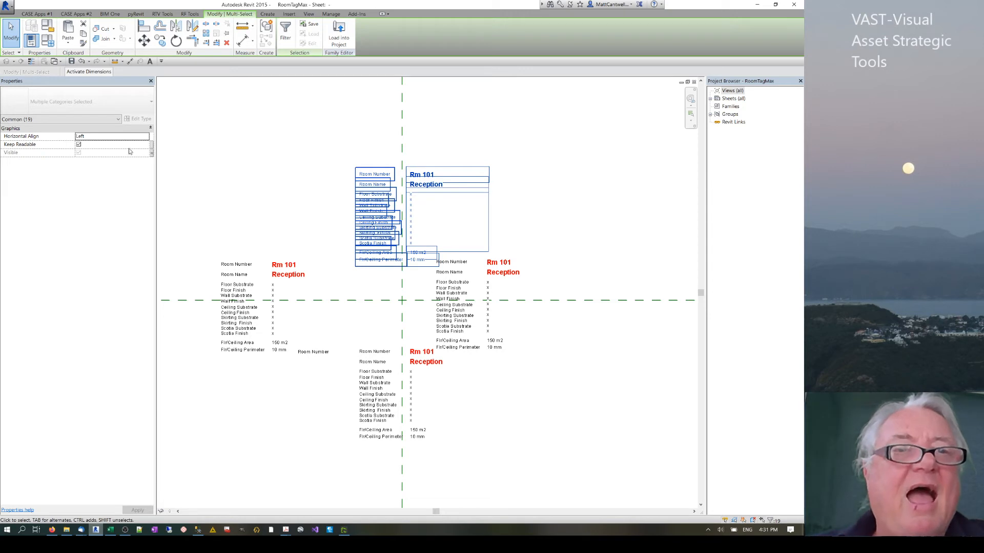
pyautogui.click(152, 154)
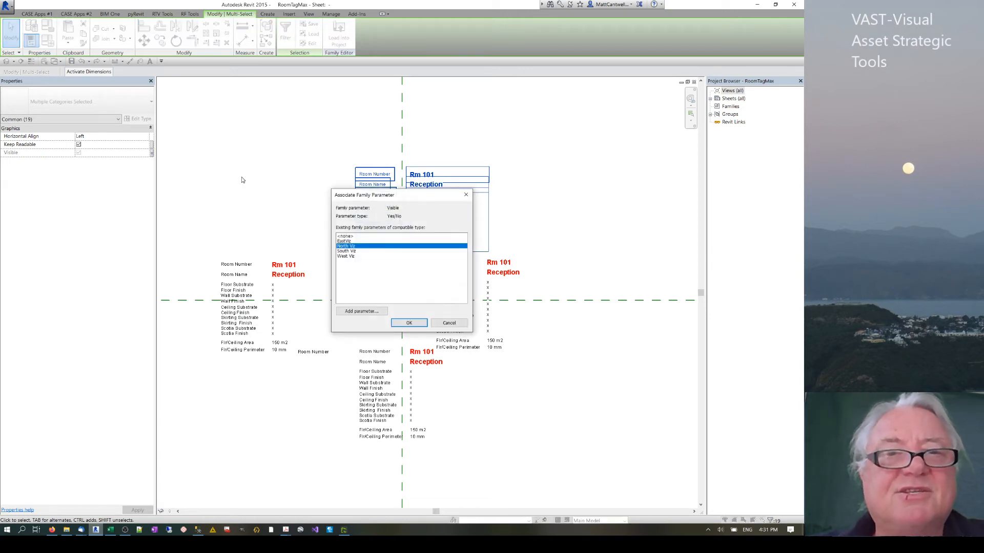
pyautogui.click(409, 322)
pyautogui.click(281, 180)
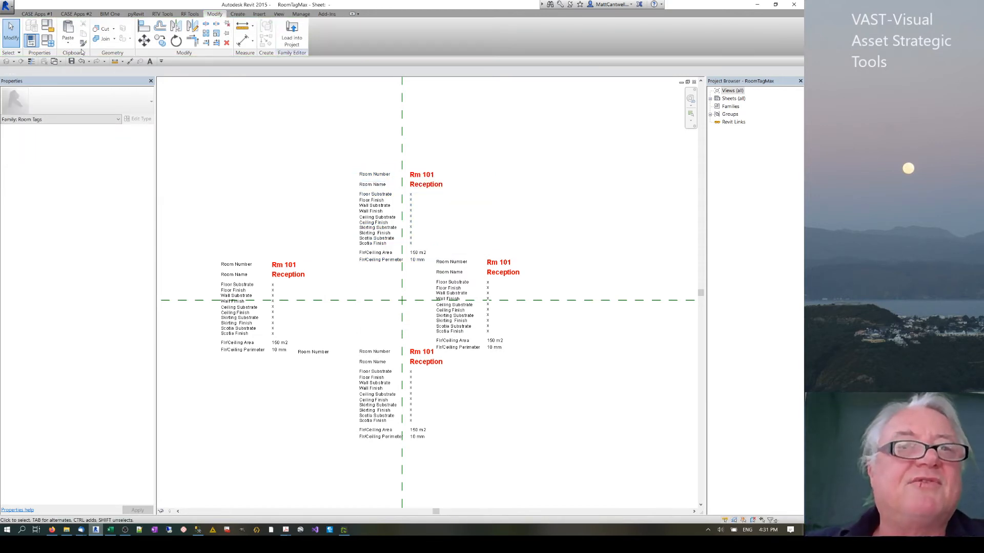
# Review the parameter properties of North Viz in the family types, leaving them as they are.
pyautogui.click(49, 41)
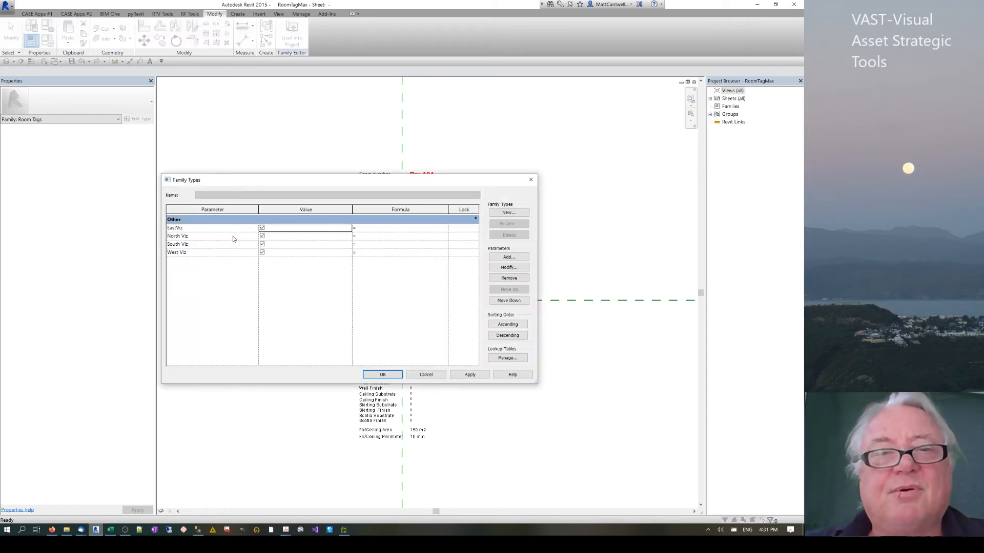
pyautogui.click(202, 238)
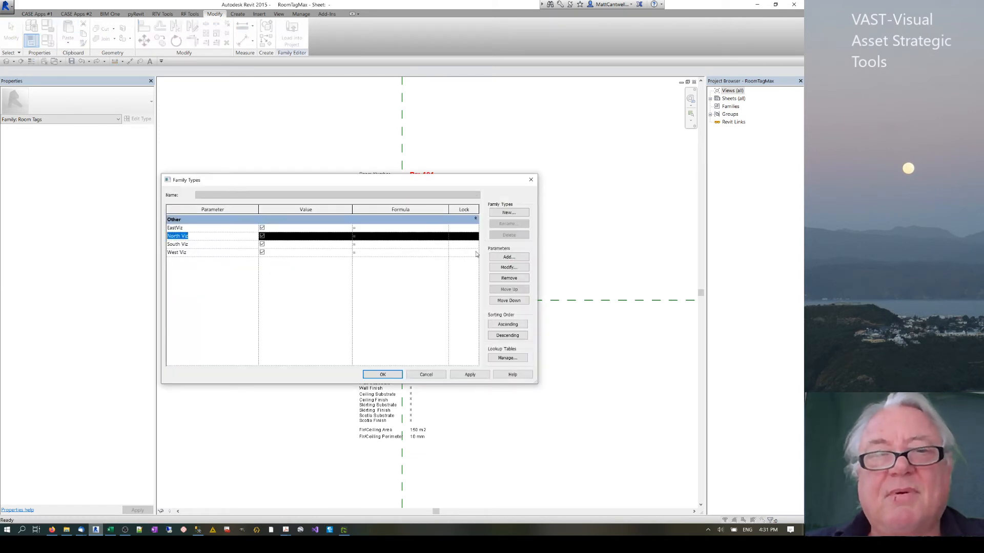
pyautogui.click(508, 268)
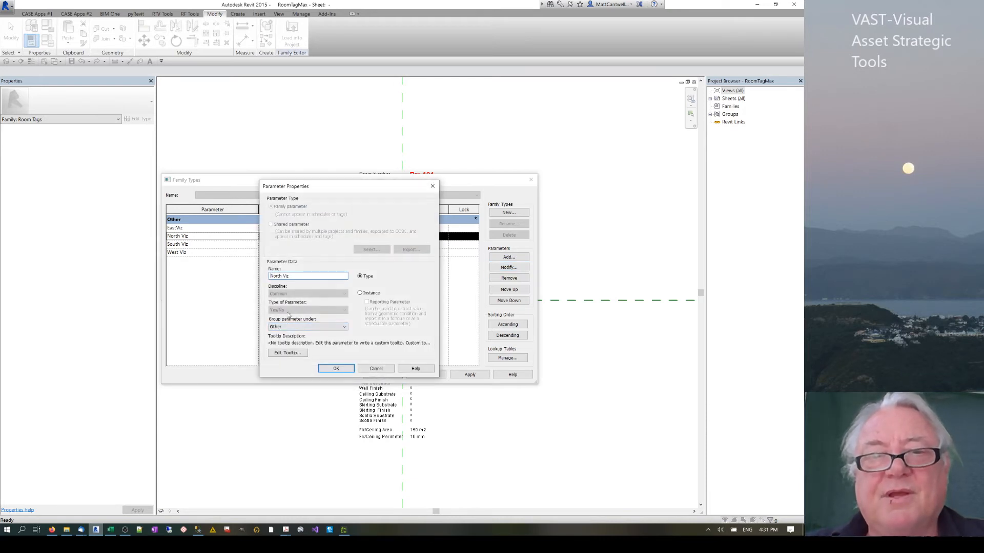
pyautogui.click(336, 369)
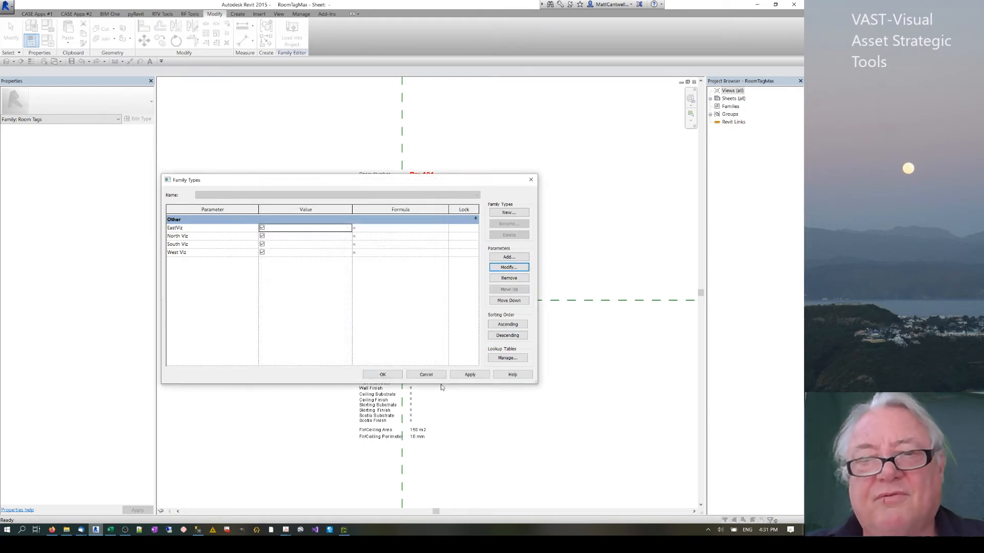
pyautogui.click(380, 374)
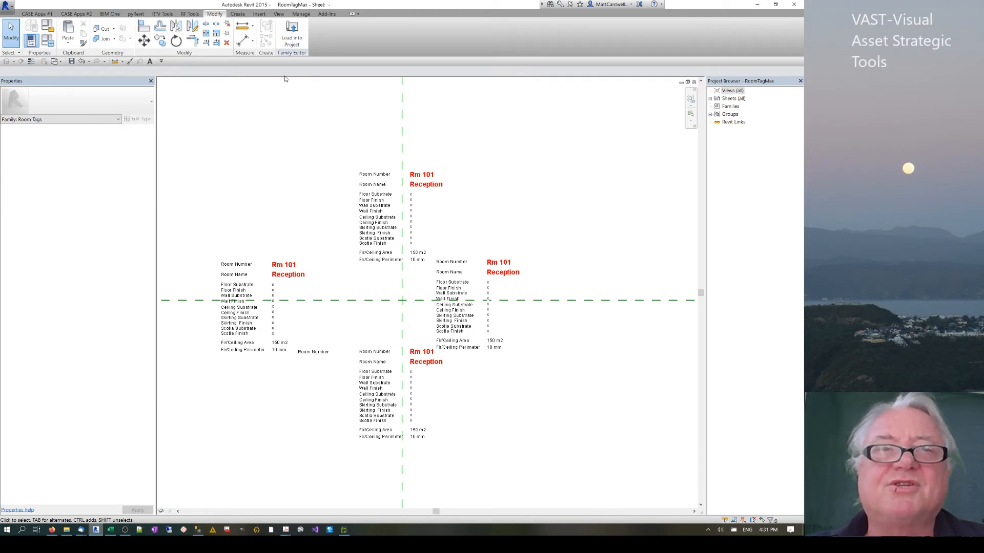
# Load the RoomTagMax family into Process 20191006.rvt, overwriting the existing version and its parameter values.
pyautogui.click(291, 35)
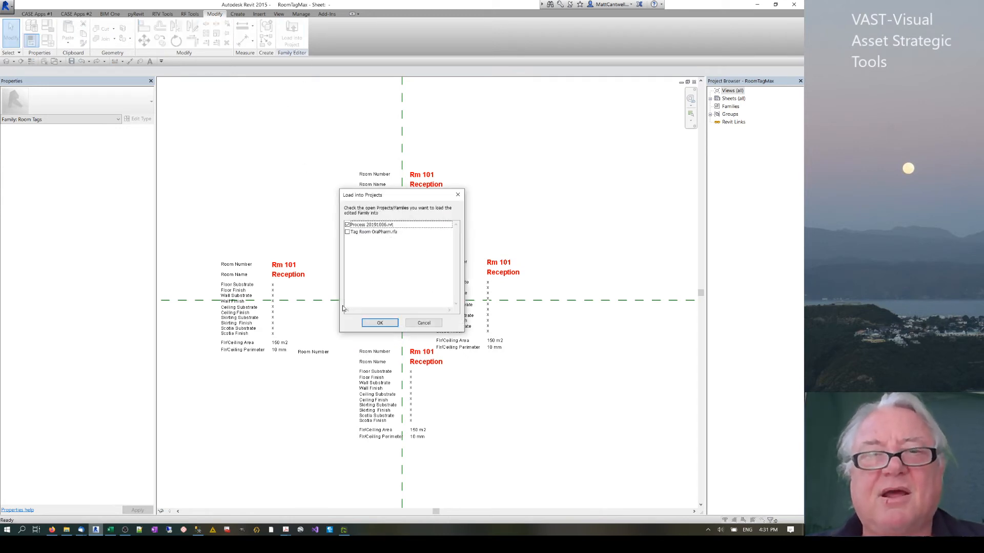
pyautogui.click(368, 324)
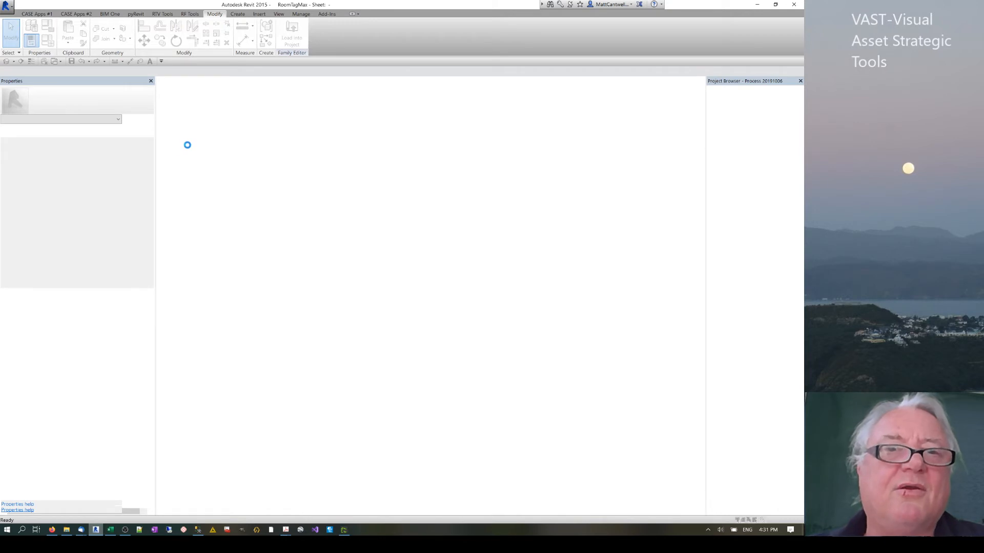
pyautogui.click(376, 267)
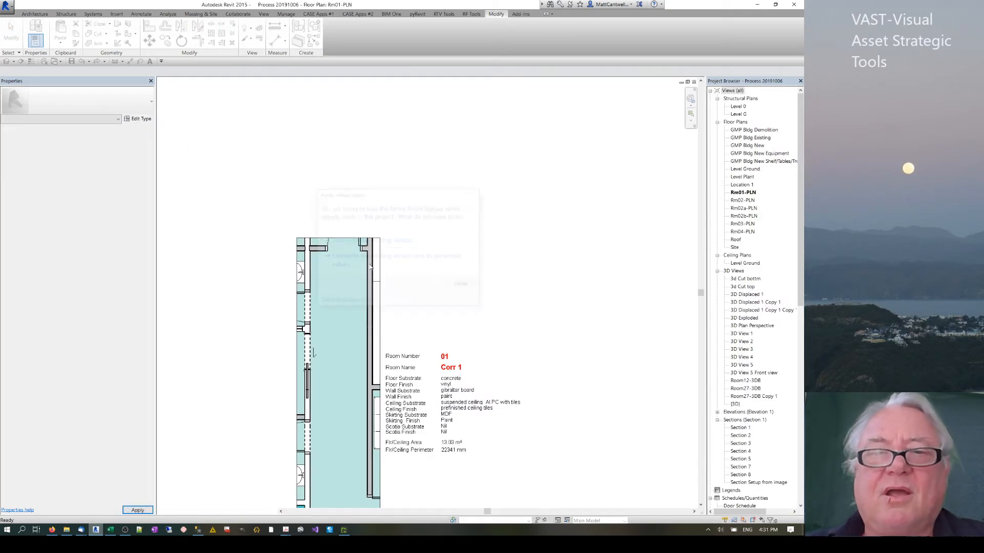
# Inspect the reloaded RoomTagMax tag and its properties in the Rm01-PLN floor plan.
pyautogui.scroll(-5, 483, 213)
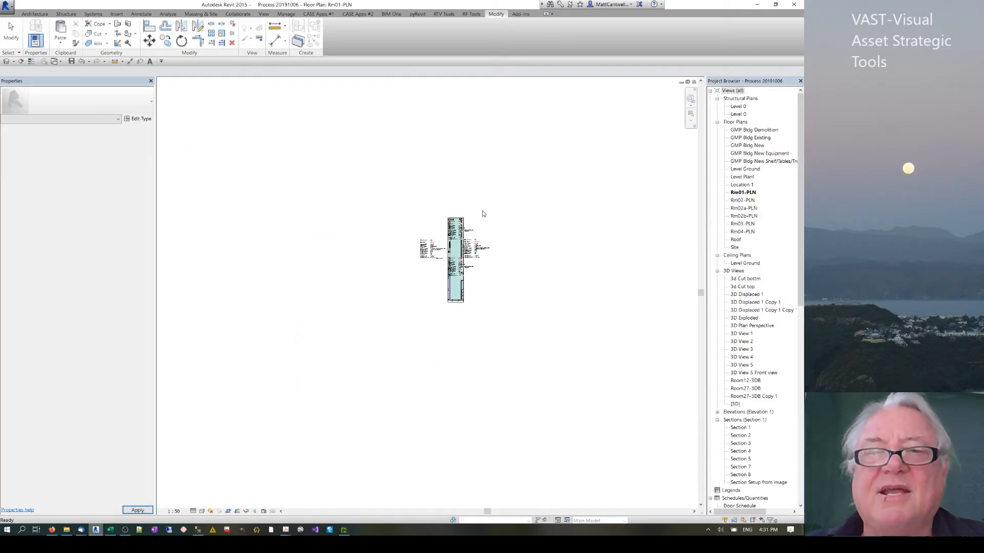
pyautogui.scroll(2, 478, 248)
pyautogui.click(478, 248)
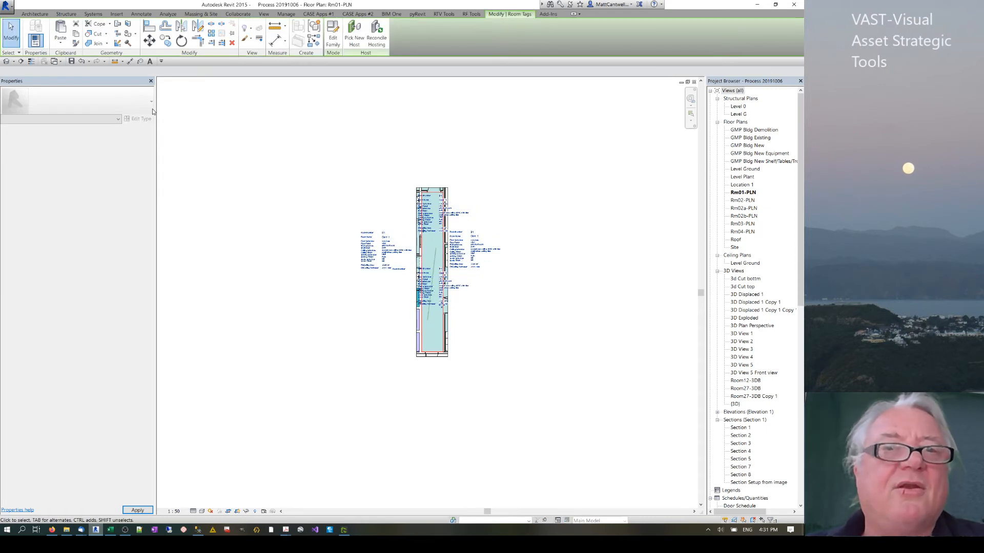
pyautogui.click(146, 108)
pyautogui.click(288, 125)
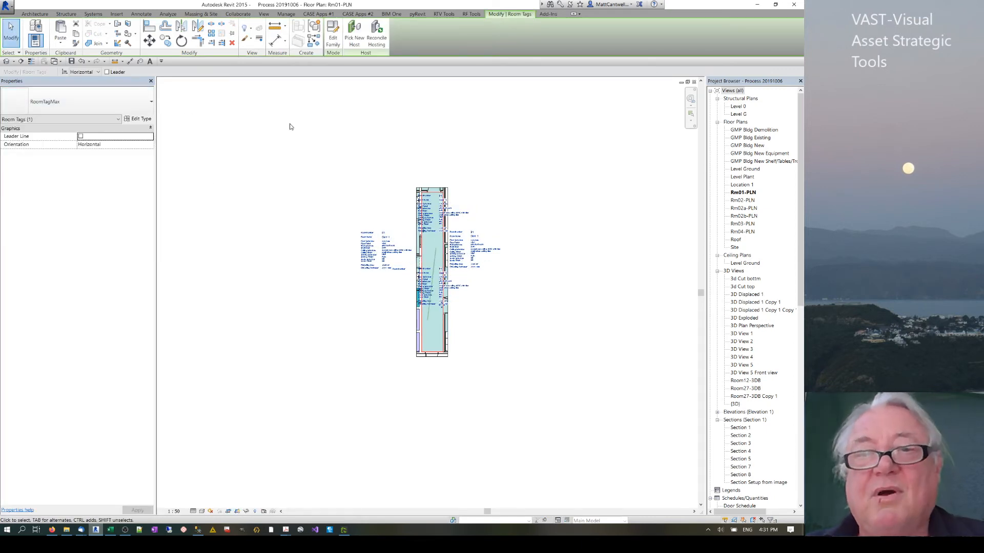
pyautogui.click(461, 180)
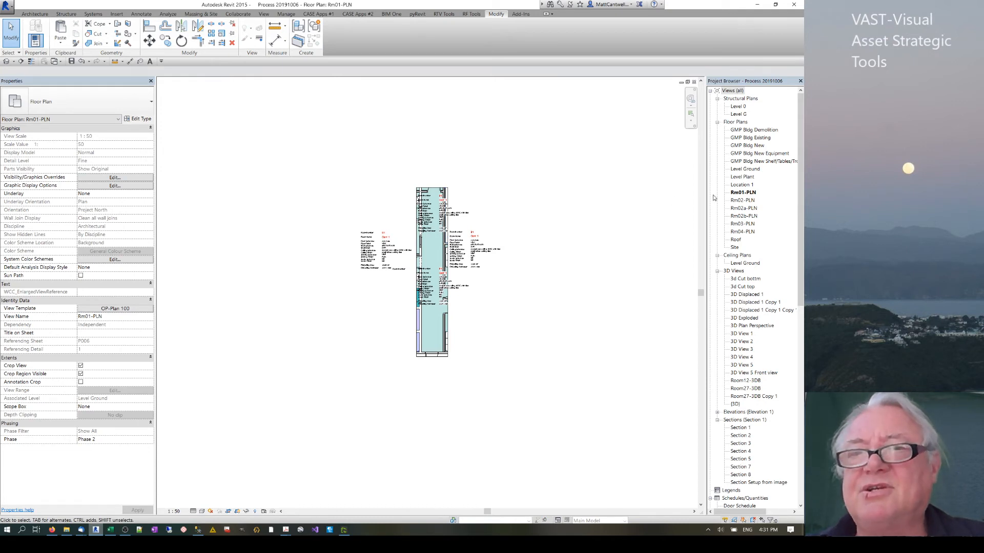
# Delete the floor plan views from Rm02-PLN through Rm04-PLN.
pyautogui.click(742, 200)
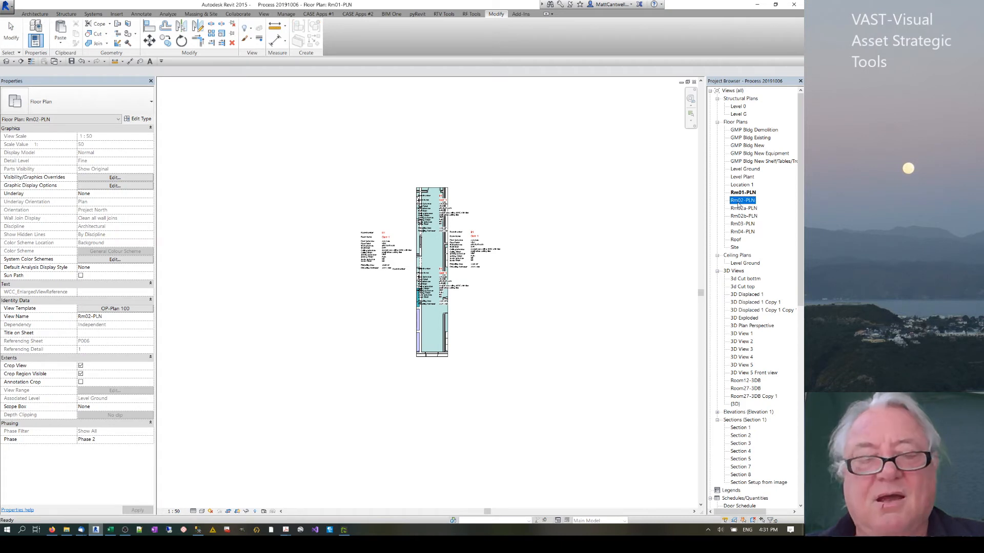
pyautogui.keyDown('shift'); pyautogui.click(737, 233); pyautogui.keyUp('shift')
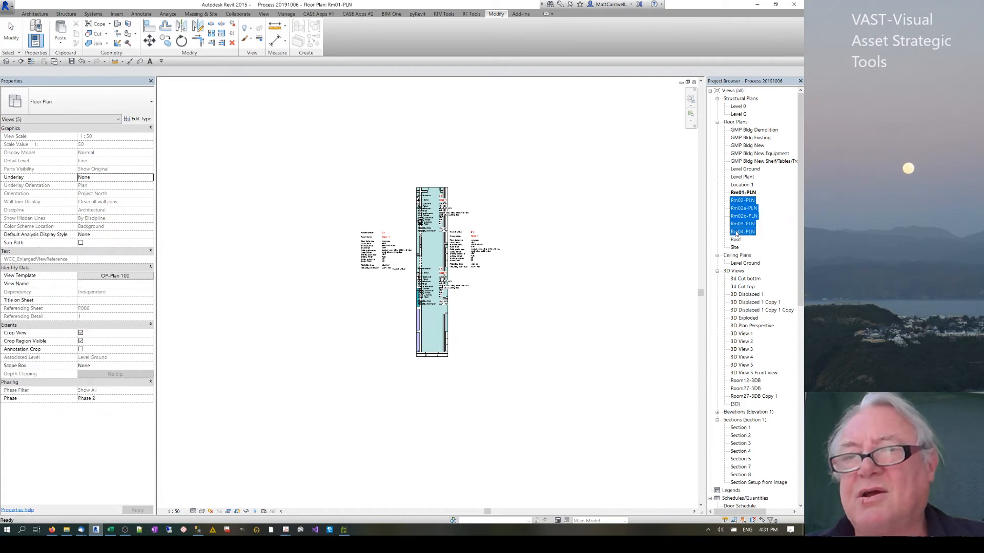
pyautogui.press('Delete')
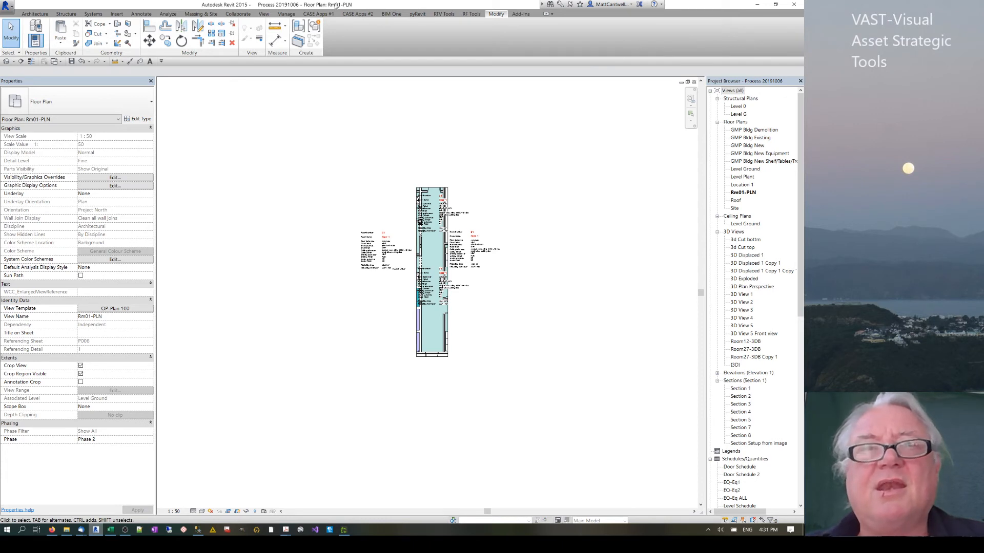
# Create plan views from rooms 02 Security through 07 Cleaners 1 with the WhiteFeet View Tools, using the Rm prefix and OP-Plan 100 template.
pyautogui.click(519, 14)
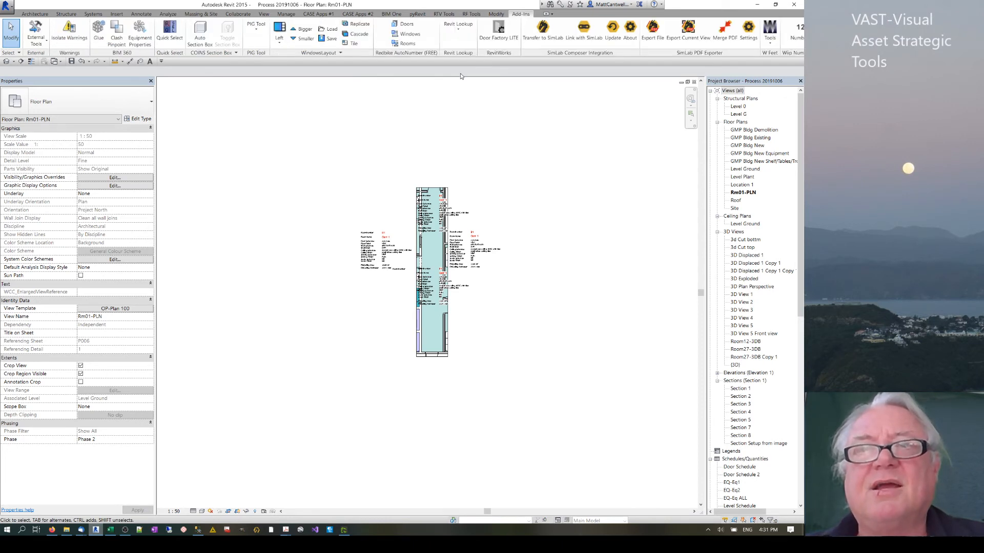
pyautogui.click(770, 32)
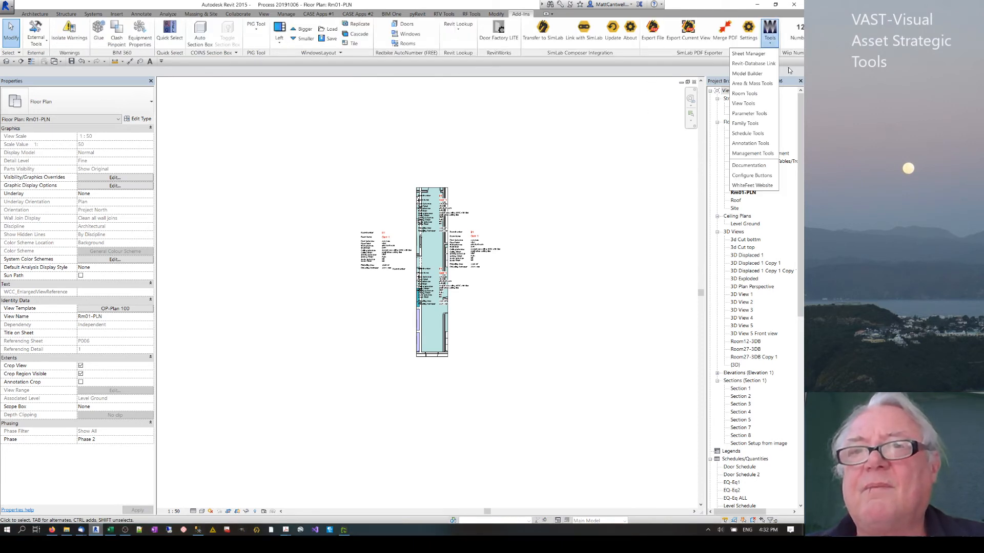
pyautogui.click(749, 104)
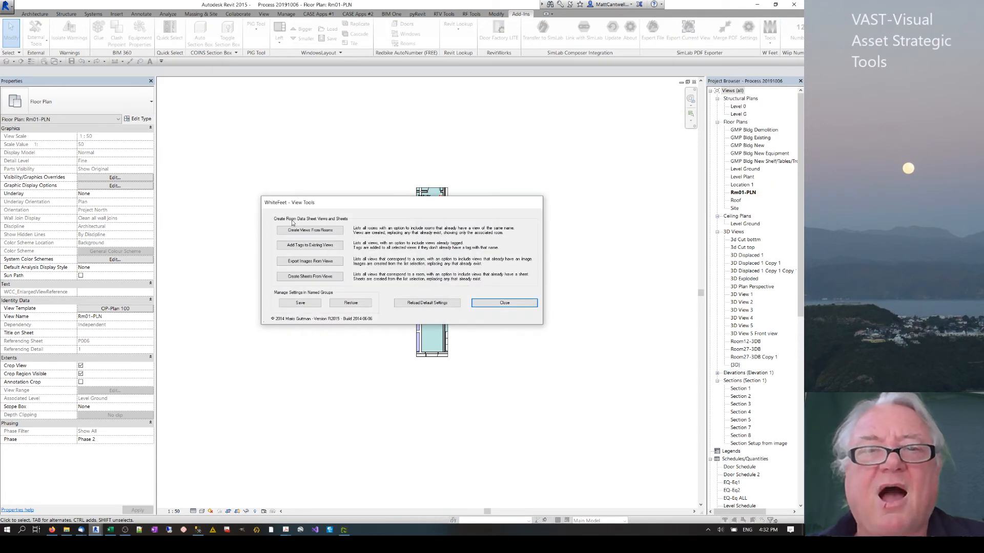
pyautogui.click(311, 231)
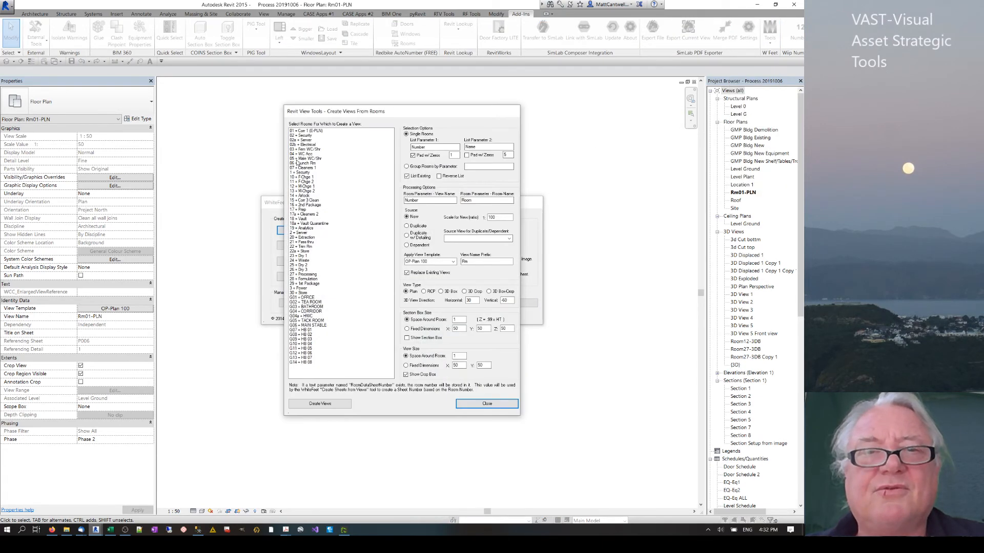
pyautogui.click(300, 136)
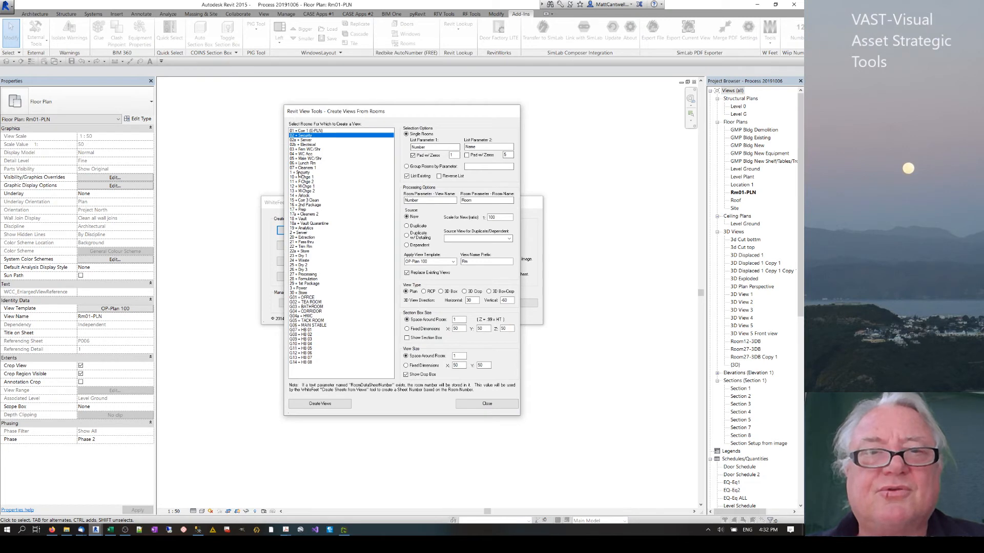
pyautogui.keyDown('shift'); pyautogui.click(301, 167); pyautogui.keyUp('shift')
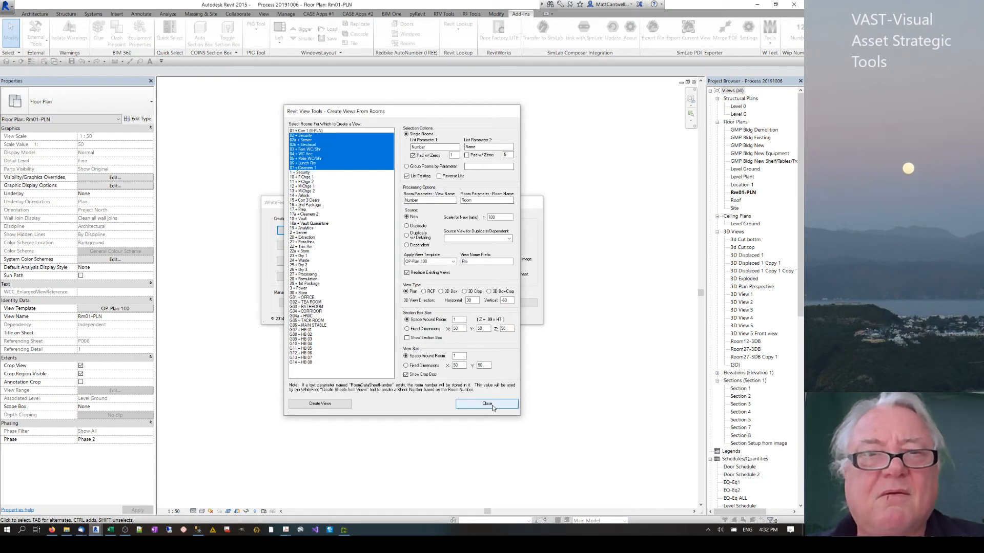
pyautogui.click(319, 403)
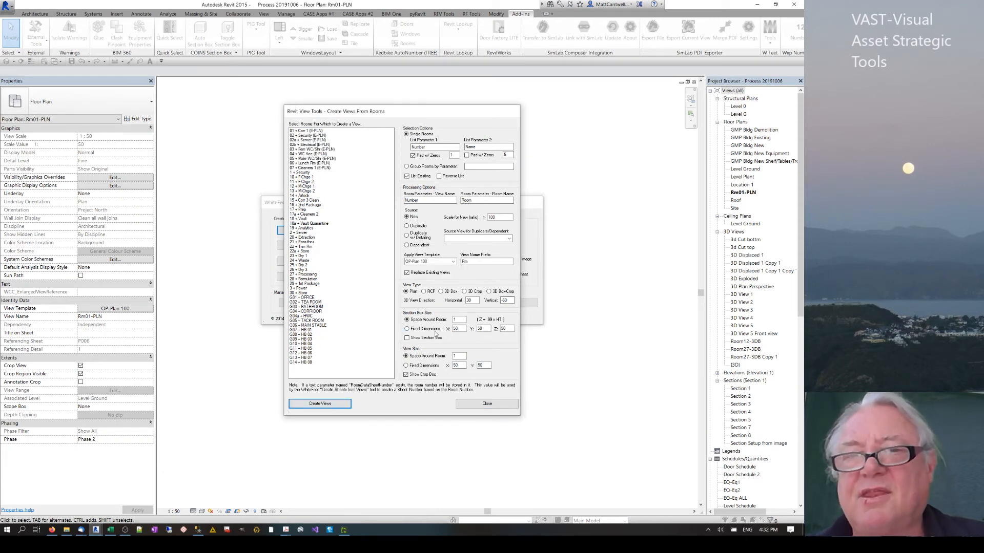
pyautogui.click(494, 405)
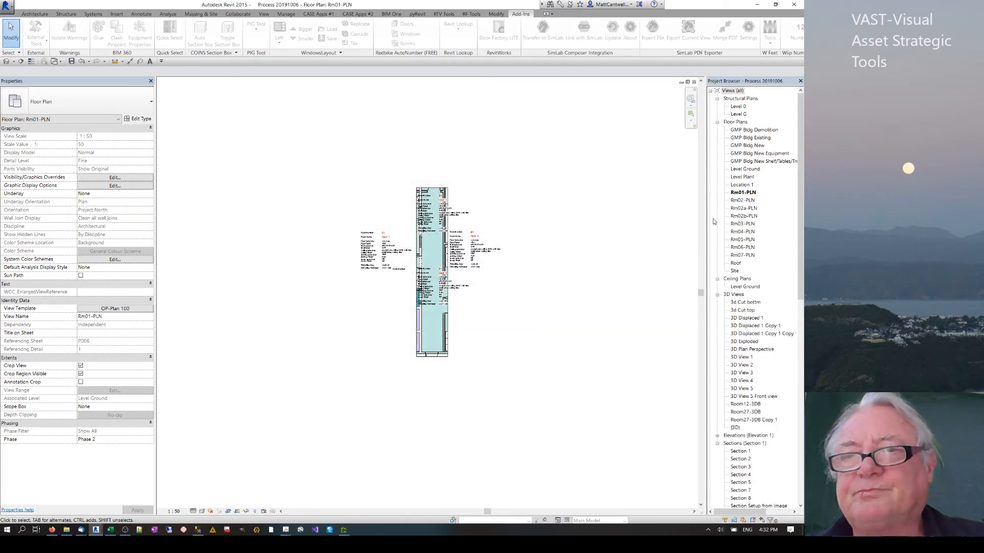
# Set RoomTagMax as the room tag for adding tags to existing views in the WhiteFeet View Tools.
pyautogui.click(741, 201)
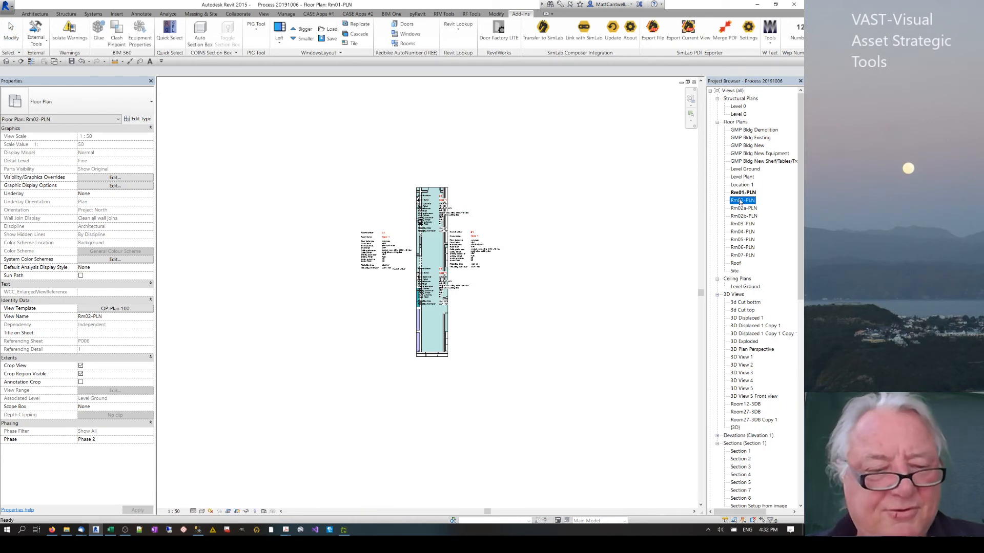
pyautogui.keyDown('shift'); pyautogui.click(734, 256); pyautogui.keyUp('shift')
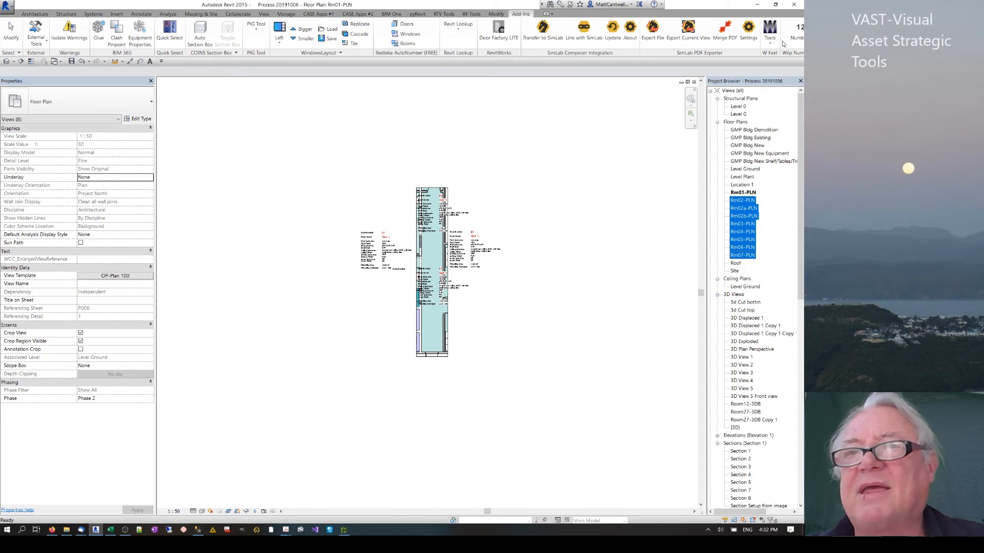
pyautogui.click(762, 44)
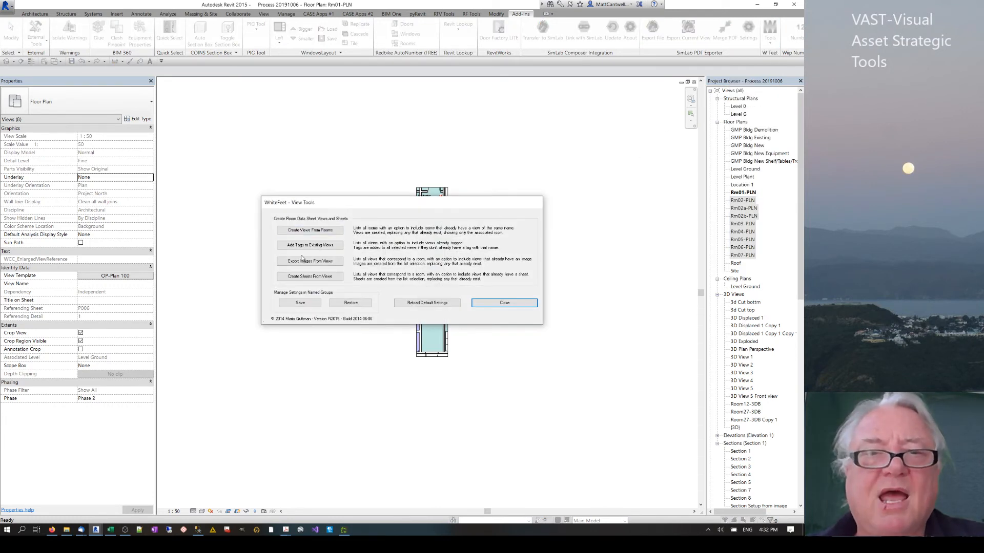
pyautogui.click(304, 245)
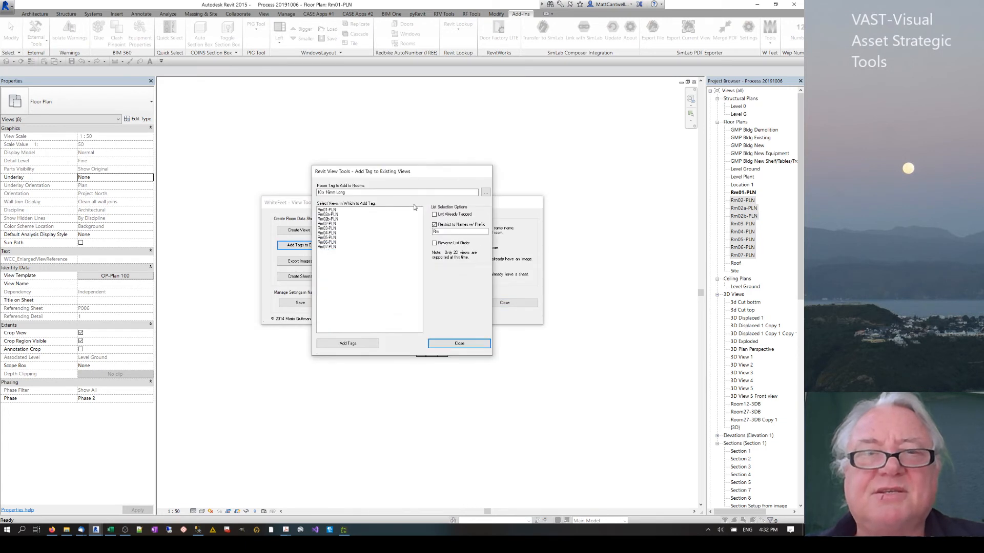
pyautogui.click(485, 193)
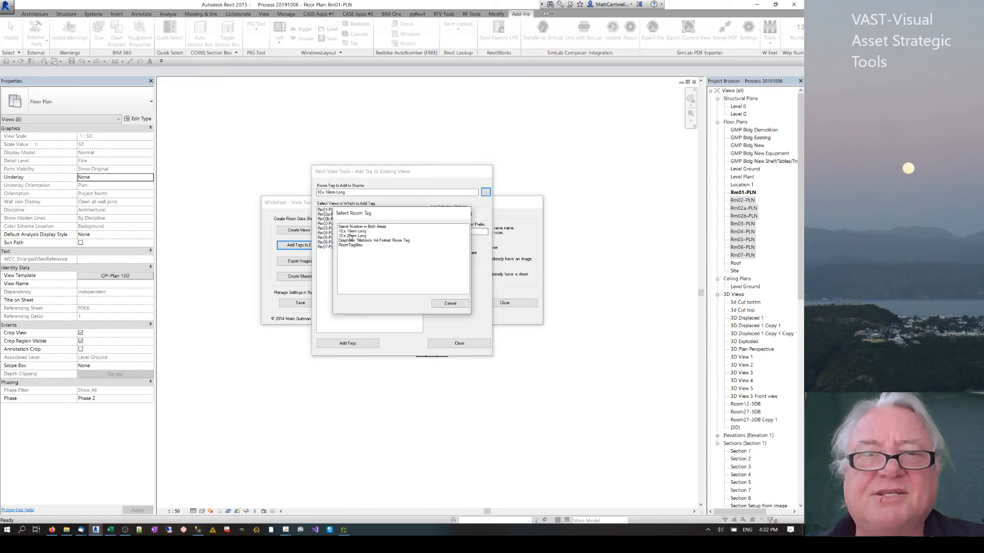
pyautogui.doubleClick(346, 246)
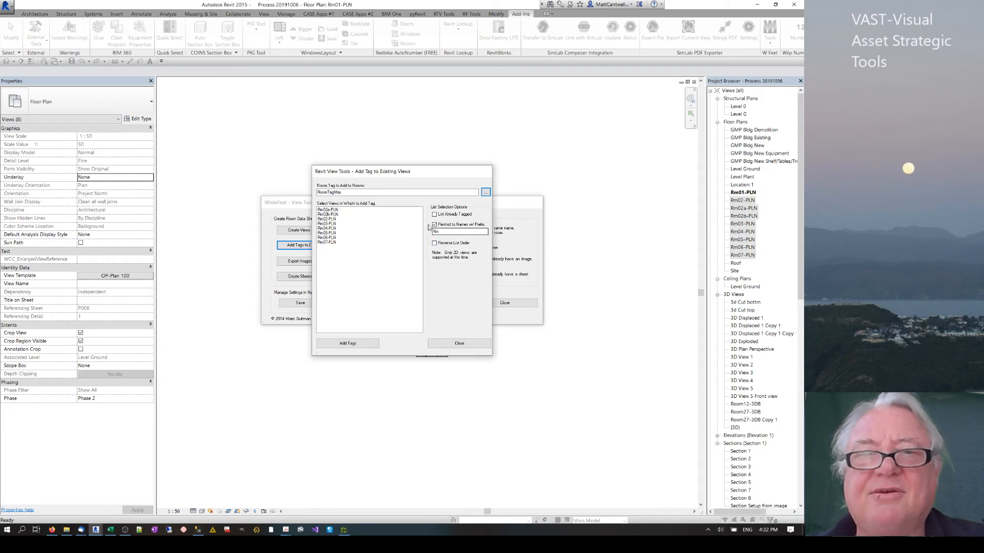
# Add the chosen room tag to all listed views from Rm02-PLN through Rm07-PLN, including Rm02a-PLN and Rm02b-PLN.
pyautogui.click(341, 344)
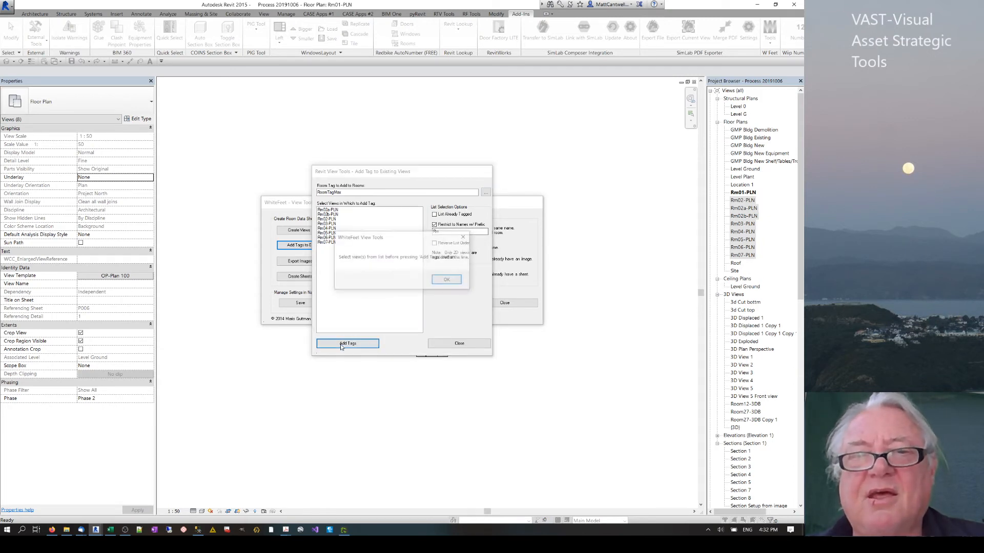
pyautogui.click(447, 281)
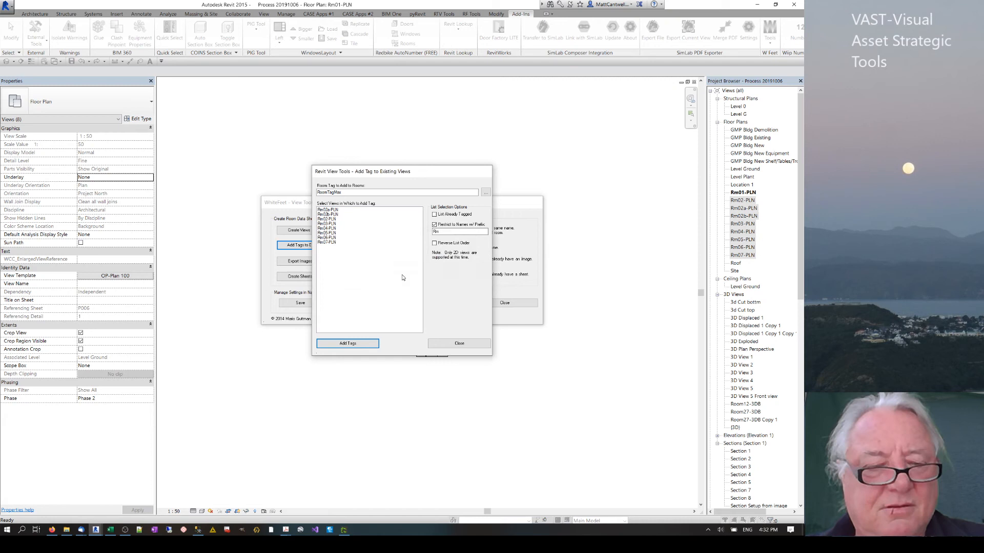
pyautogui.click(335, 210)
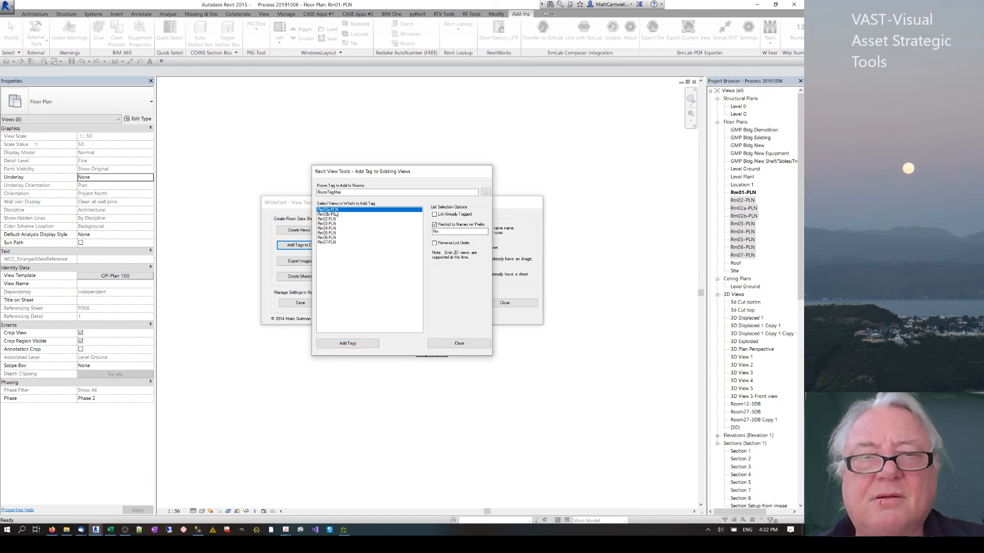
pyautogui.keyDown('shift'); pyautogui.click(329, 244); pyautogui.keyUp('shift')
pyautogui.click(343, 342)
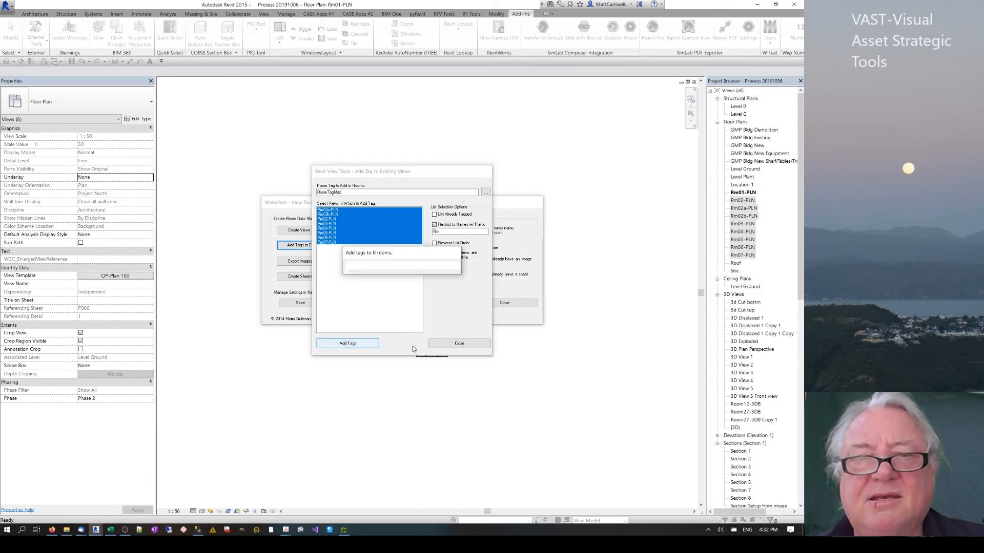
pyautogui.click(458, 344)
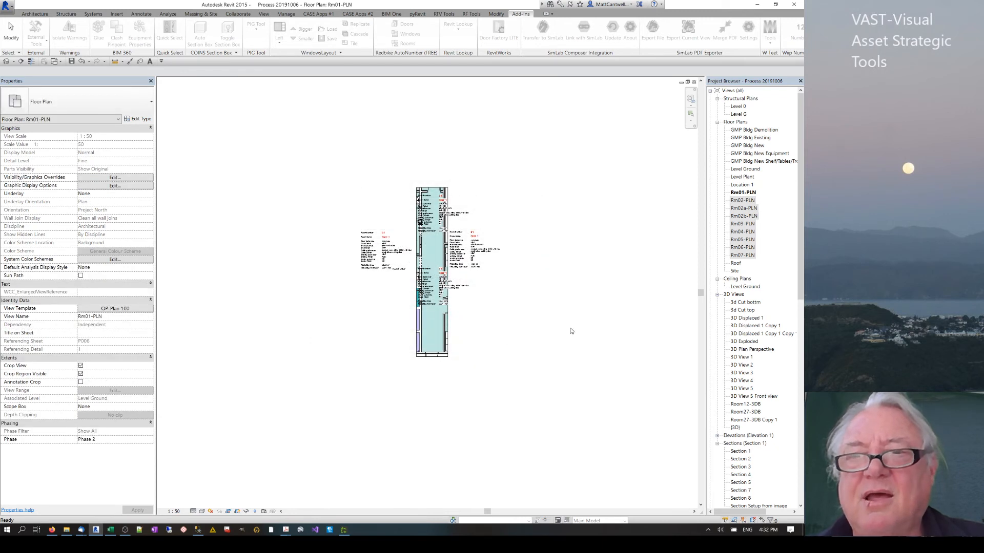
# Examine the RoomTagMax tag placed in the Rm04-PLN floor plan.
pyautogui.click(742, 232)
pyautogui.doubleClick(742, 232)
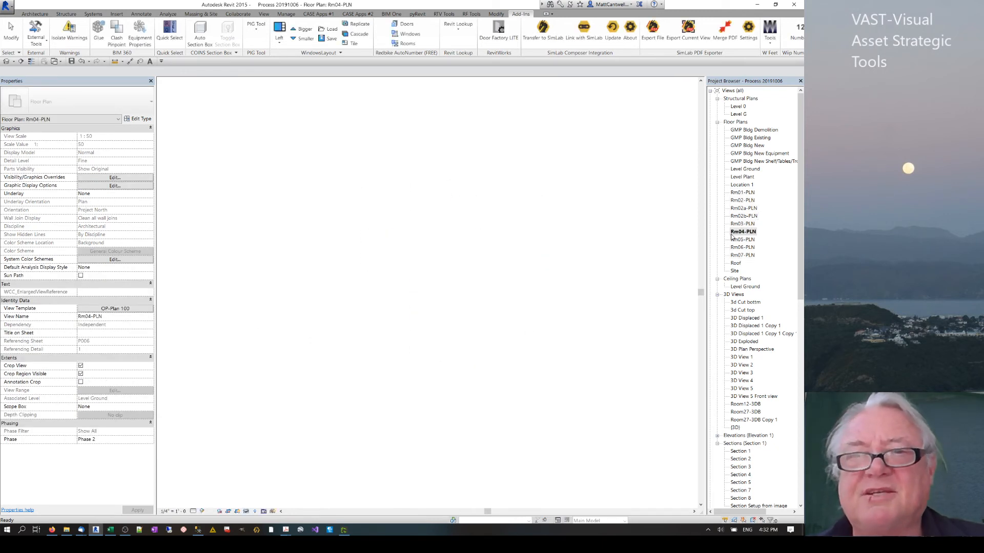
pyautogui.click(447, 244)
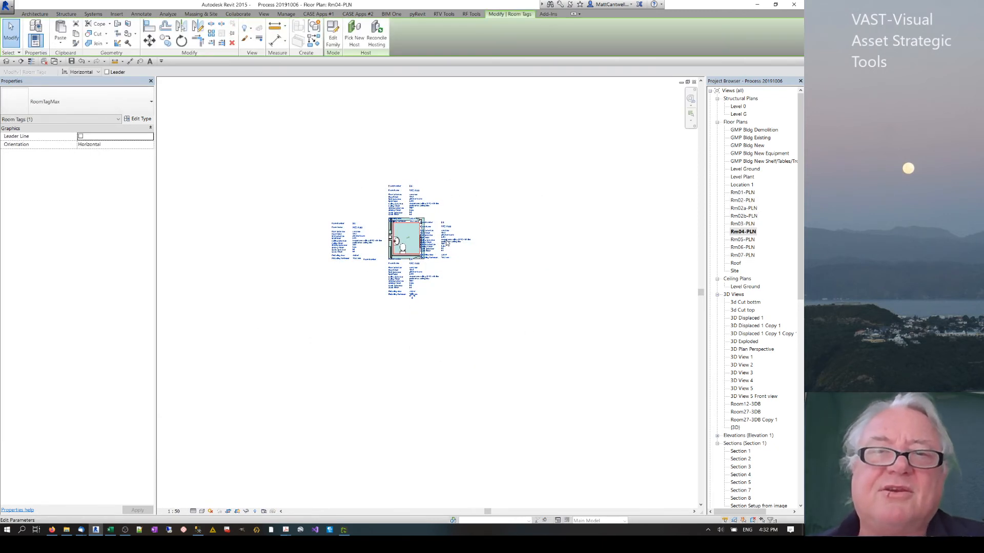
pyautogui.click(509, 247)
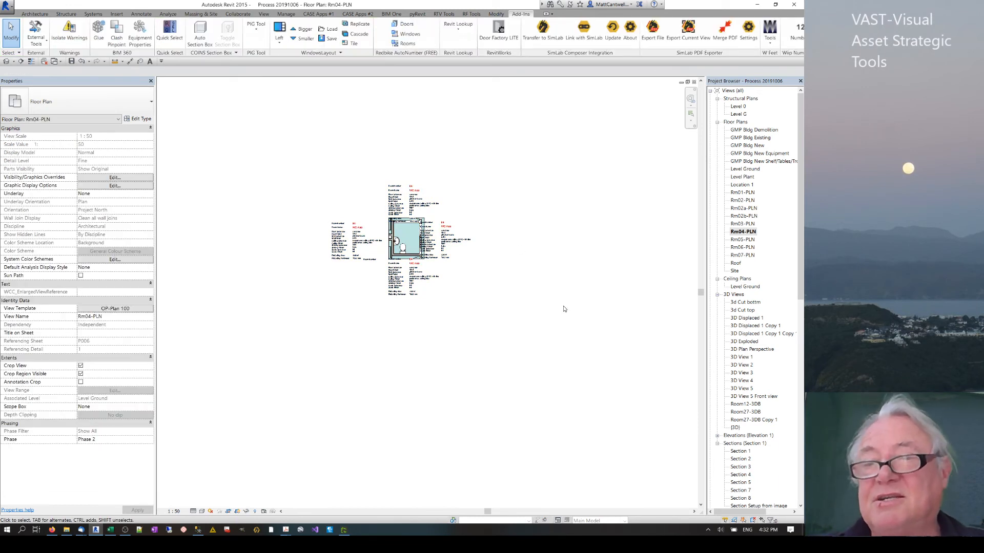
# Choose all views from Rm01-PLN through Rm07-PLN for sheet creation in the WhiteFeet Create Sheets From Views tool.
pyautogui.click(737, 192)
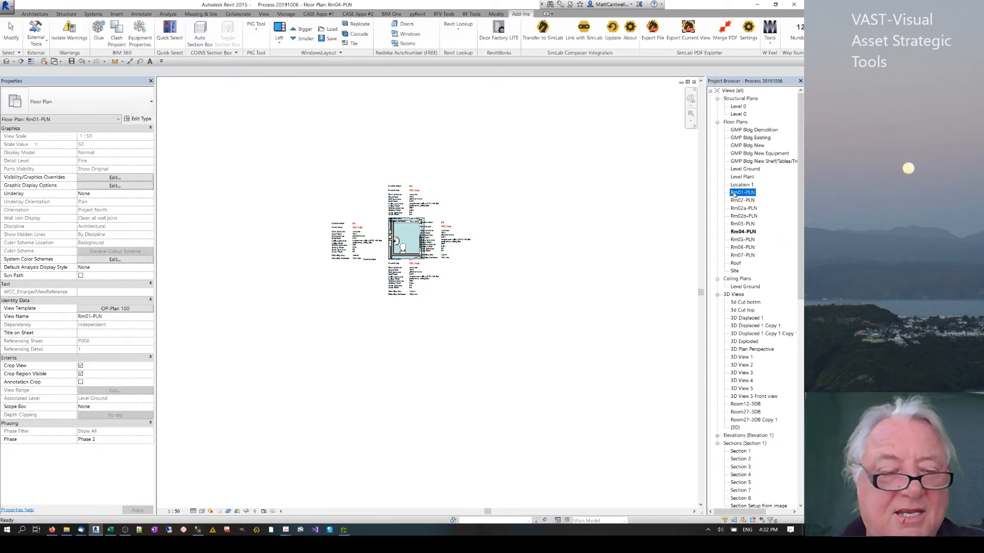
pyautogui.keyDown('shift'); pyautogui.click(741, 256); pyautogui.keyUp('shift')
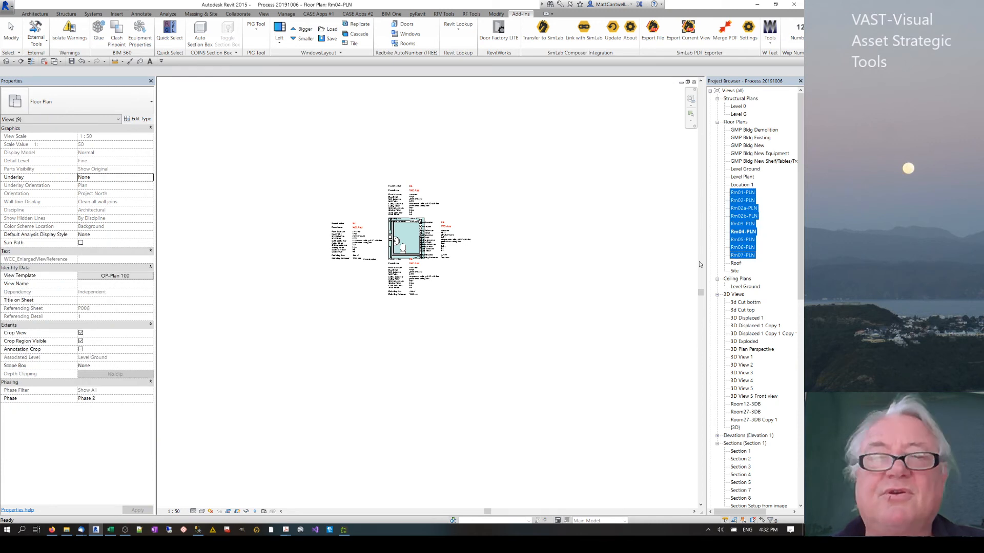
pyautogui.click(768, 44)
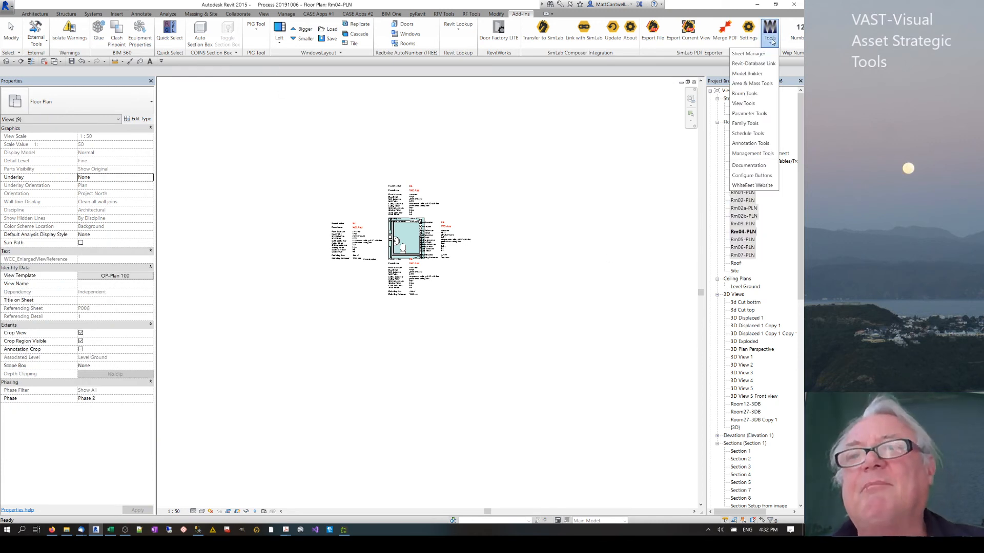
pyautogui.click(742, 103)
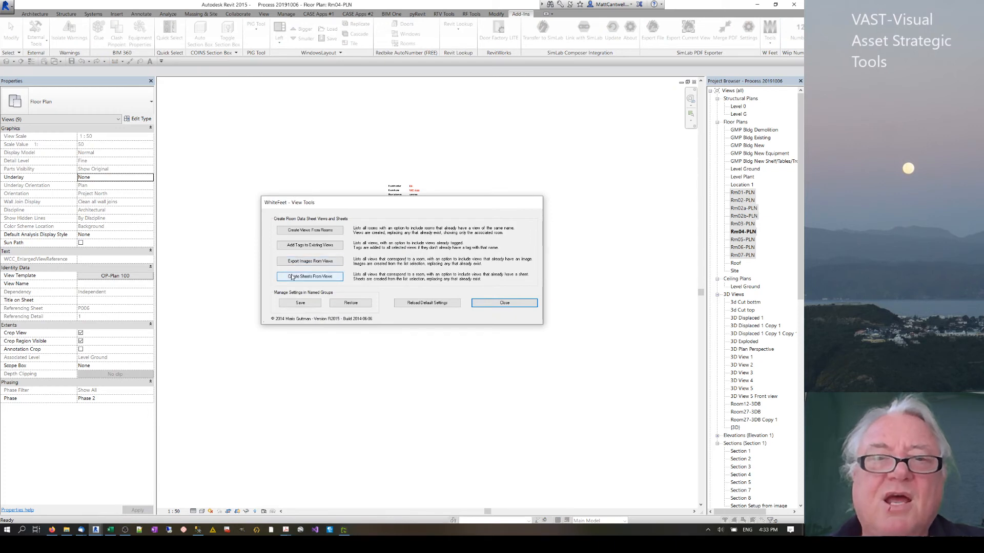
pyautogui.click(291, 277)
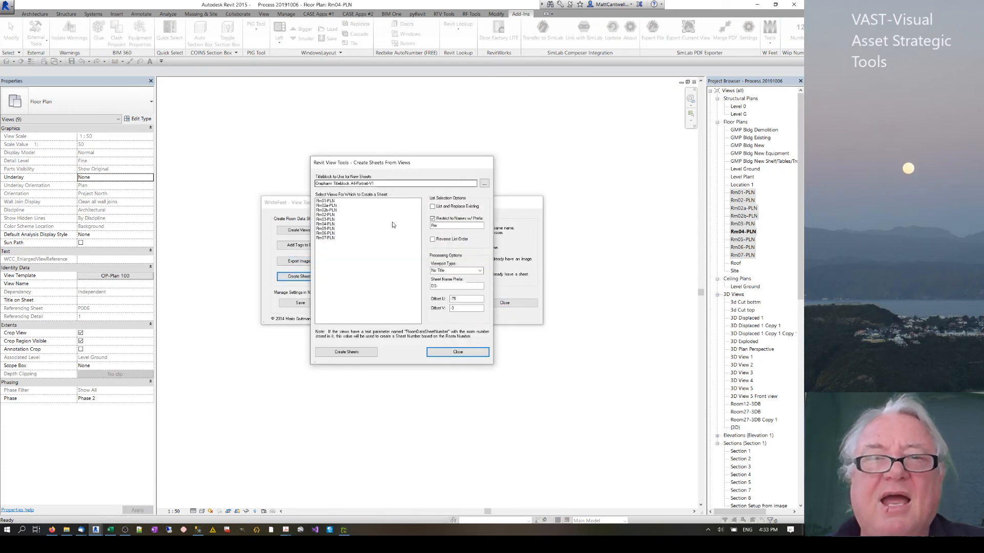
pyautogui.click(327, 202)
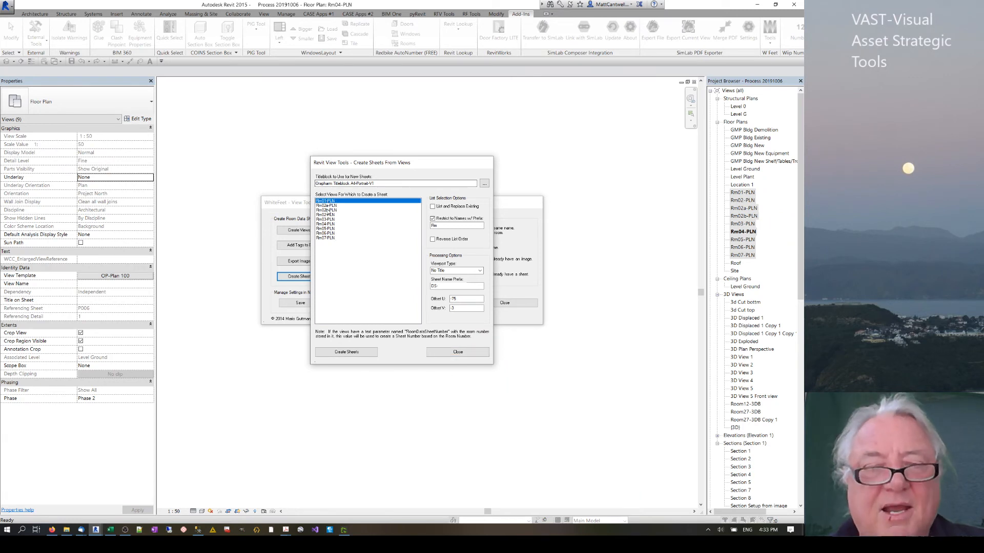
pyautogui.keyDown('shift'); pyautogui.click(326, 239); pyautogui.keyUp('shift')
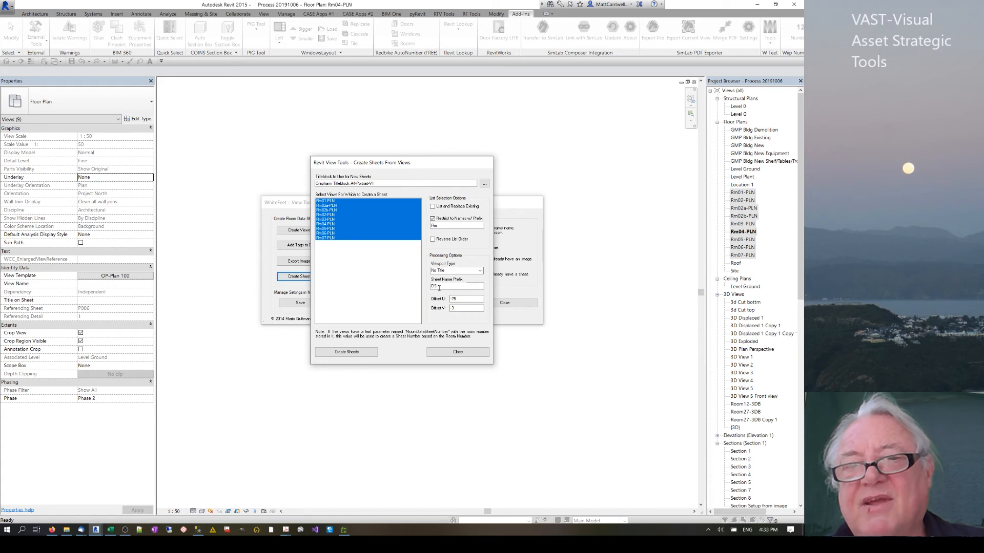
# Set Offset U and Offset V to 0 and create the sheets from the selected room views.
pyautogui.click(454, 308)
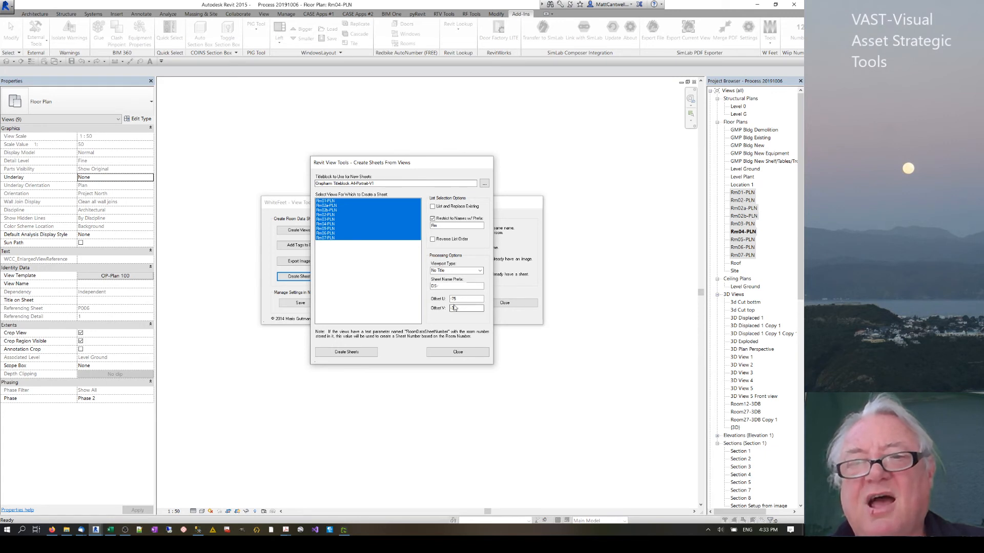
pyautogui.moveTo(459, 302); pyautogui.dragTo(431, 295)
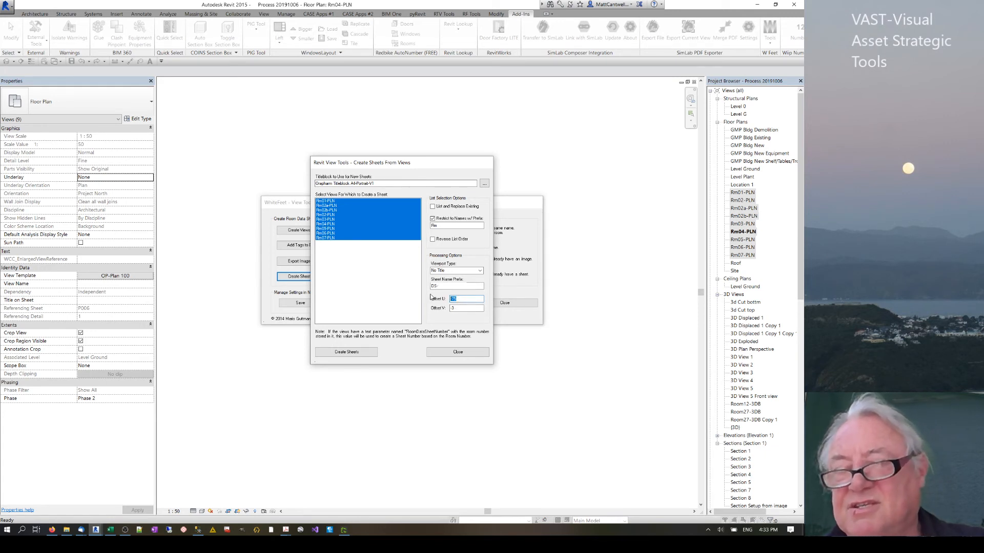
pyautogui.write('0')
pyautogui.press('Tab')
pyautogui.write('0')
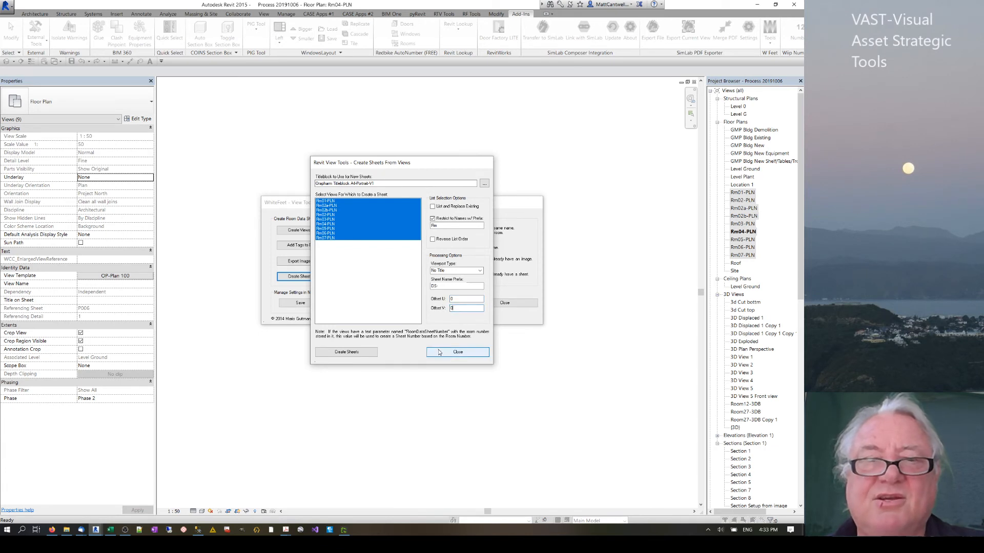
pyautogui.click(366, 352)
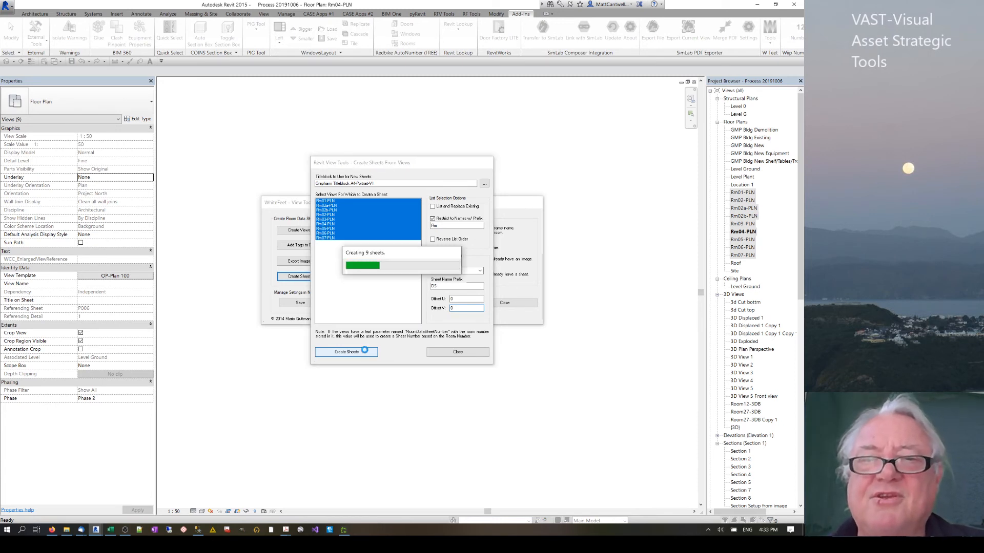
pyautogui.click(458, 353)
pyautogui.click(505, 303)
# Open sheet DS-Rm01-PLN and move its Rm01-PLN viewport down and slightly right over the sheet frame.
pyautogui.scroll(-15, 745, 288)
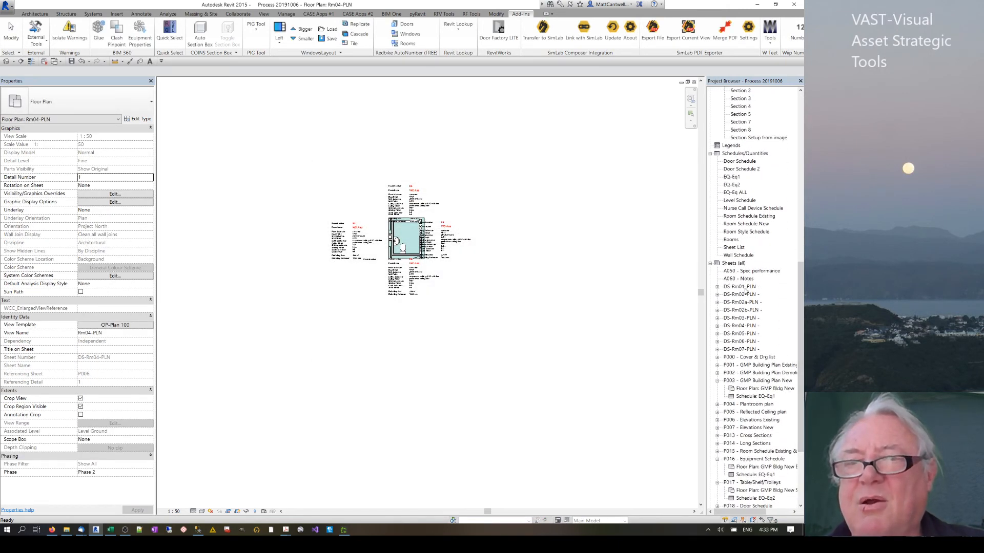
pyautogui.doubleClick(743, 286)
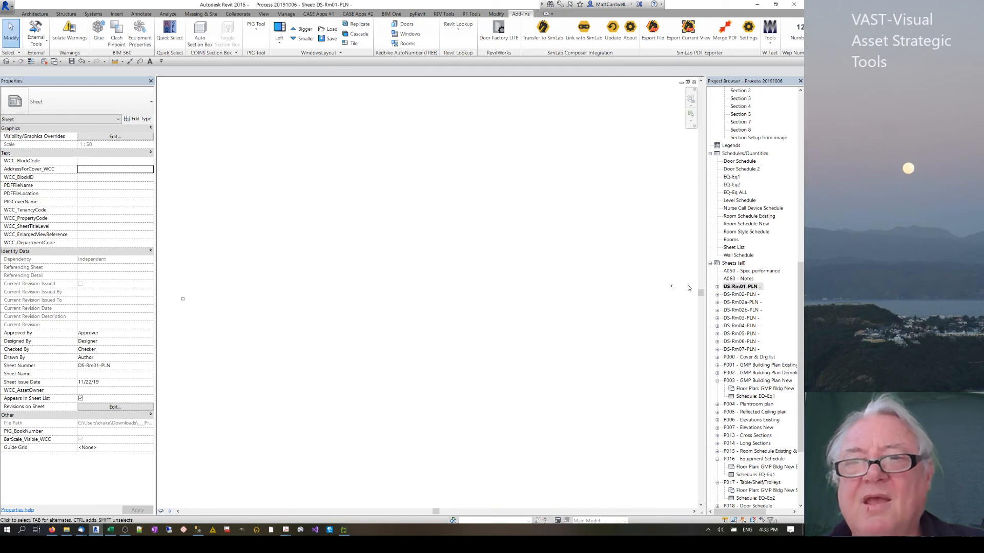
pyautogui.click(672, 288)
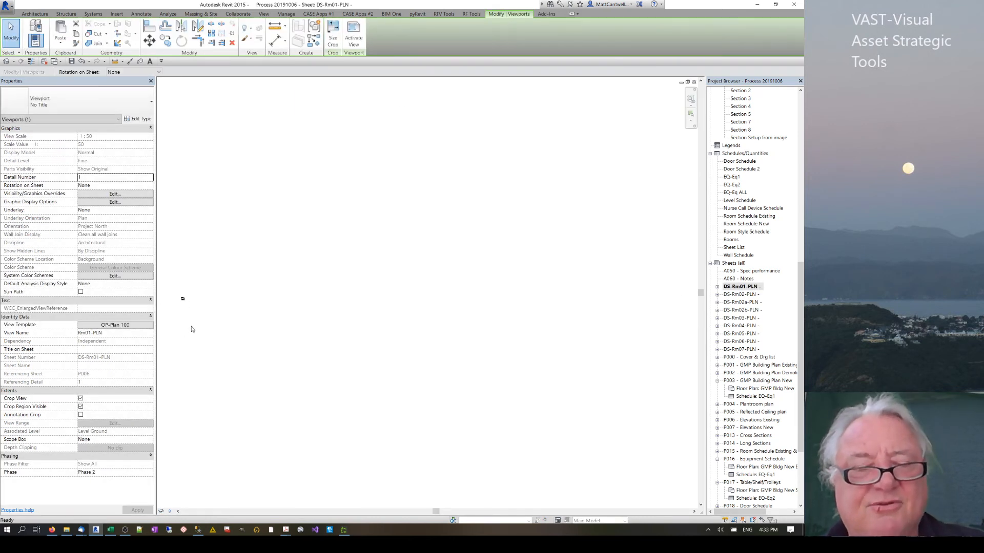
pyautogui.scroll(-4, 282, 265)
pyautogui.scroll(3, 282, 266)
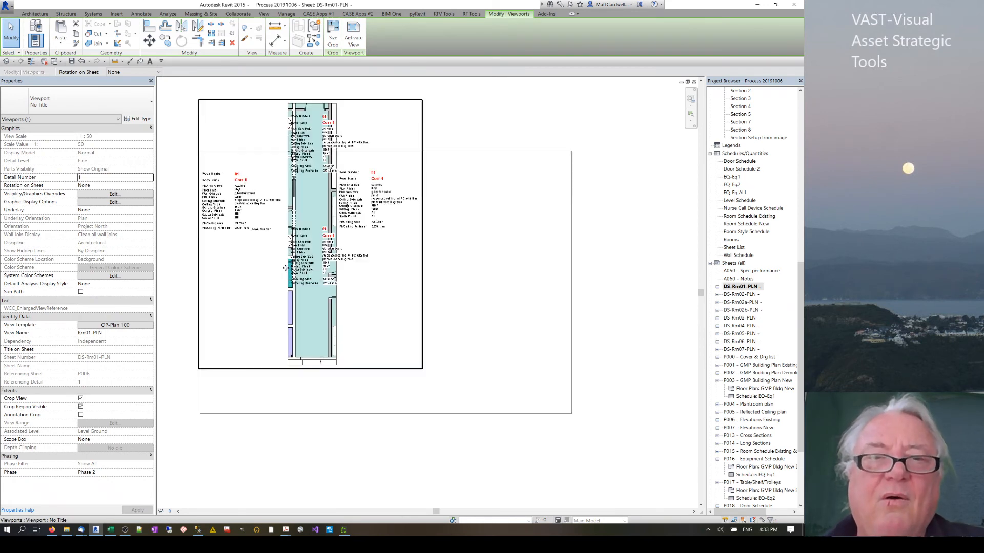
pyautogui.moveTo(417, 284); pyautogui.dragTo(438, 339)
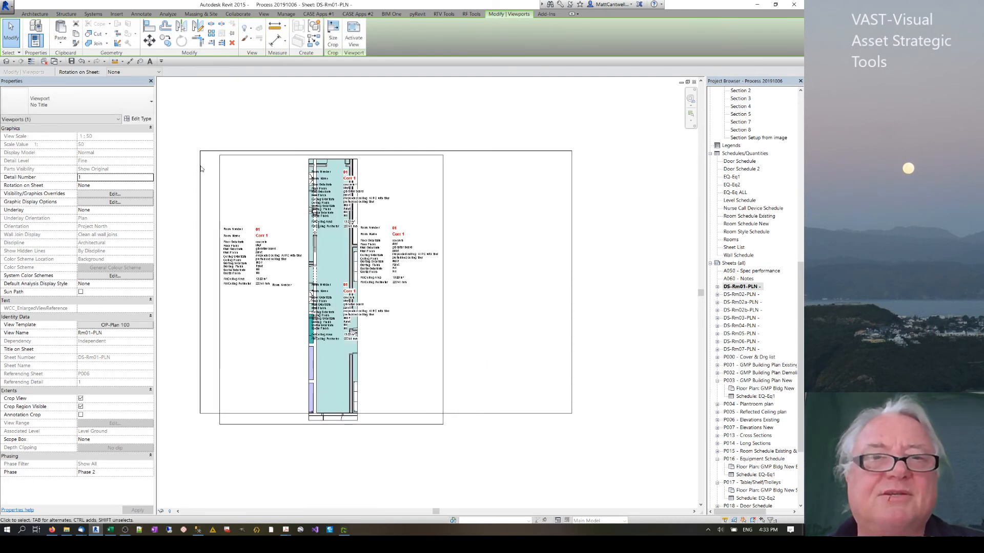
# Activate the Rm01-PLN viewport and turn off North Viz, South Viz and West Viz in the RoomTagMax type, leaving only EastViz on.
pyautogui.doubleClick(225, 174)
pyautogui.click(346, 287)
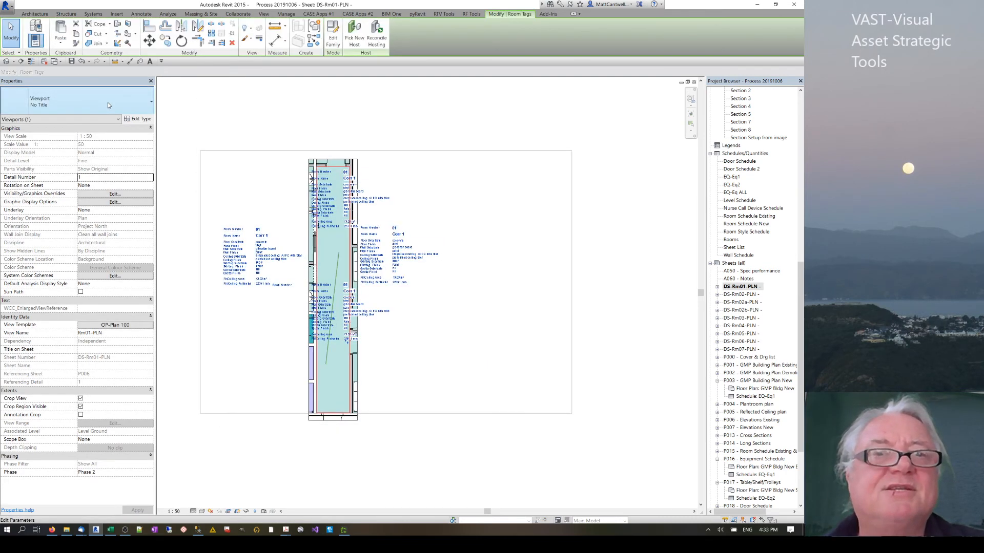
pyautogui.click(137, 118)
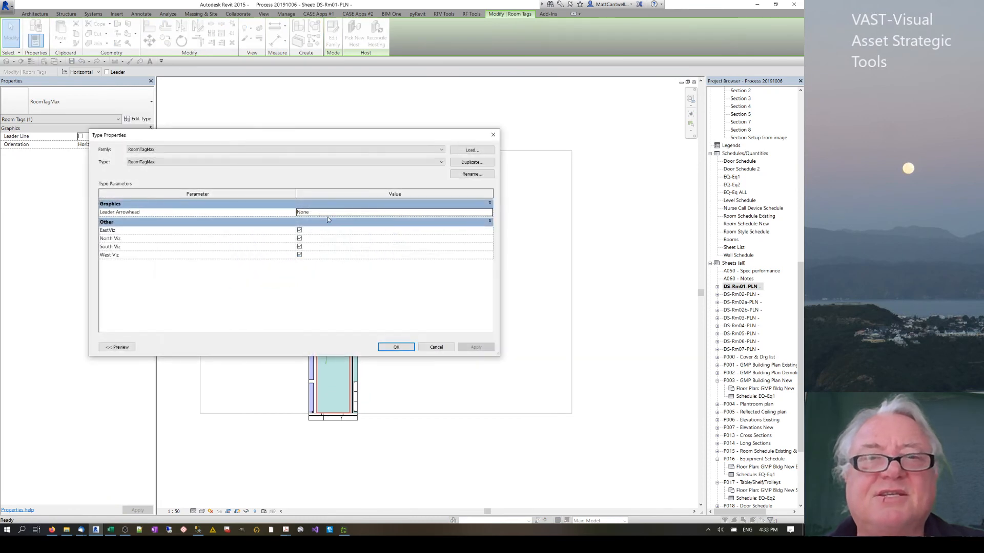
pyautogui.click(300, 246)
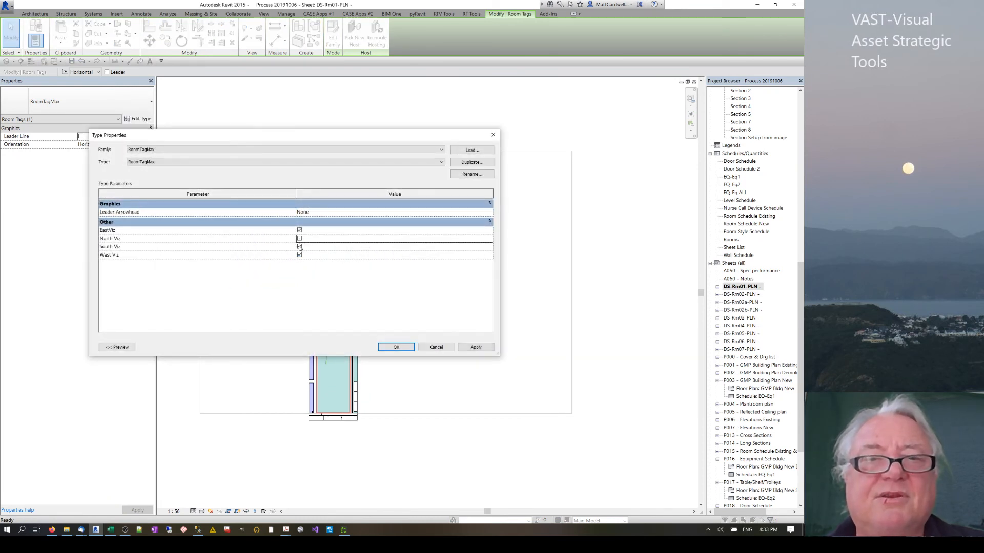
pyautogui.click(299, 255)
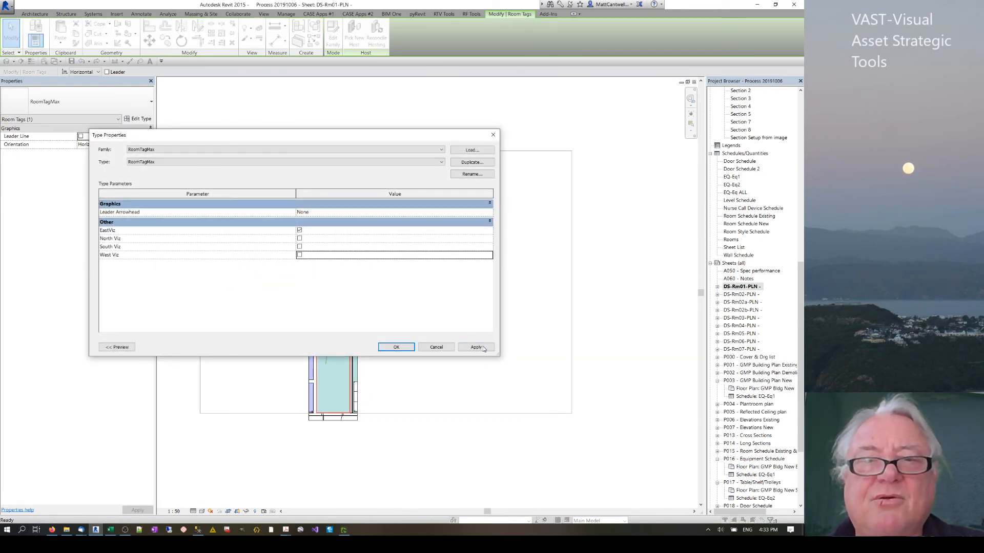
pyautogui.click(394, 347)
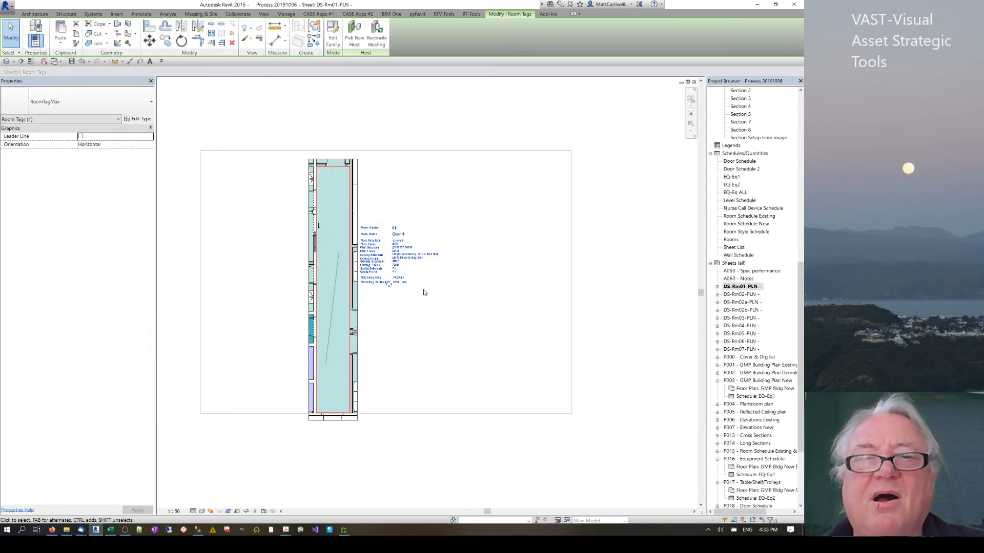
# Move the RoomTagMax tag of room 01 up beside the upper end of the corridor plan.
pyautogui.click(423, 292)
pyautogui.scroll(2, 424, 292)
pyautogui.scroll(-3, 423, 293)
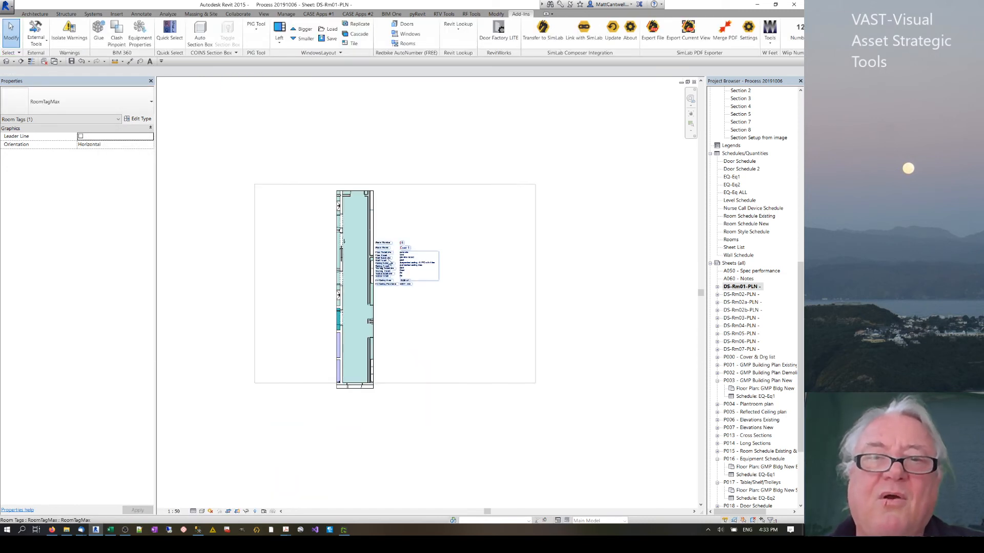
pyautogui.doubleClick(393, 252)
pyautogui.scroll(3, 390, 259)
pyautogui.click(407, 311)
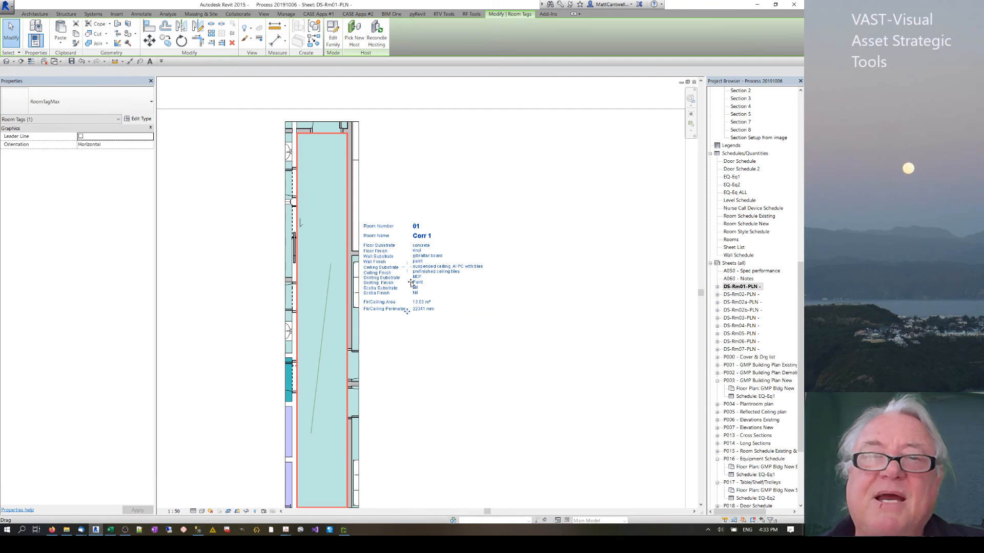
pyautogui.moveTo(407, 311); pyautogui.dragTo(407, 204)
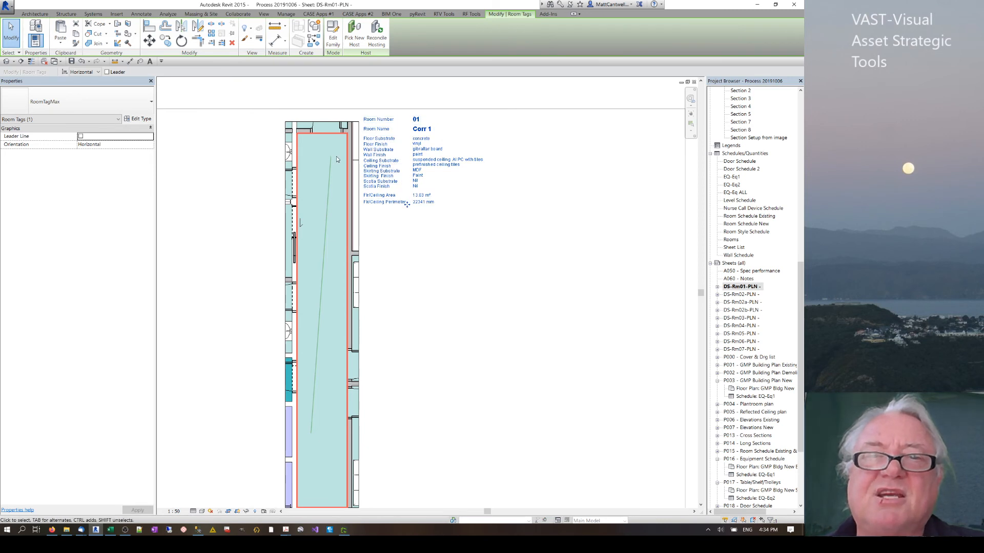
# Try to move the tag beyond the room's upper end, then use Move to Room to bring it back inside the room.
pyautogui.moveTo(408, 207); pyautogui.dragTo(408, 178)
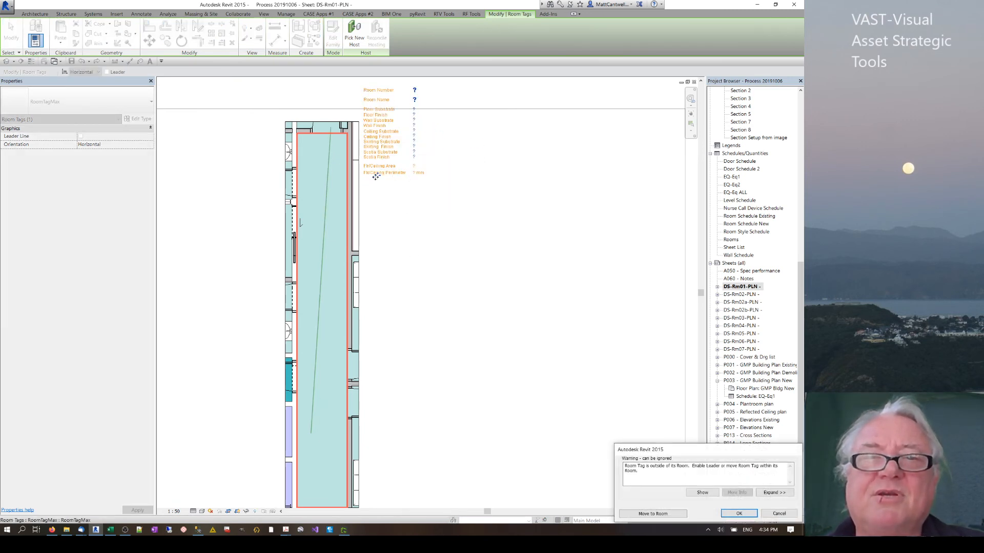
pyautogui.click(665, 513)
pyautogui.click(405, 438)
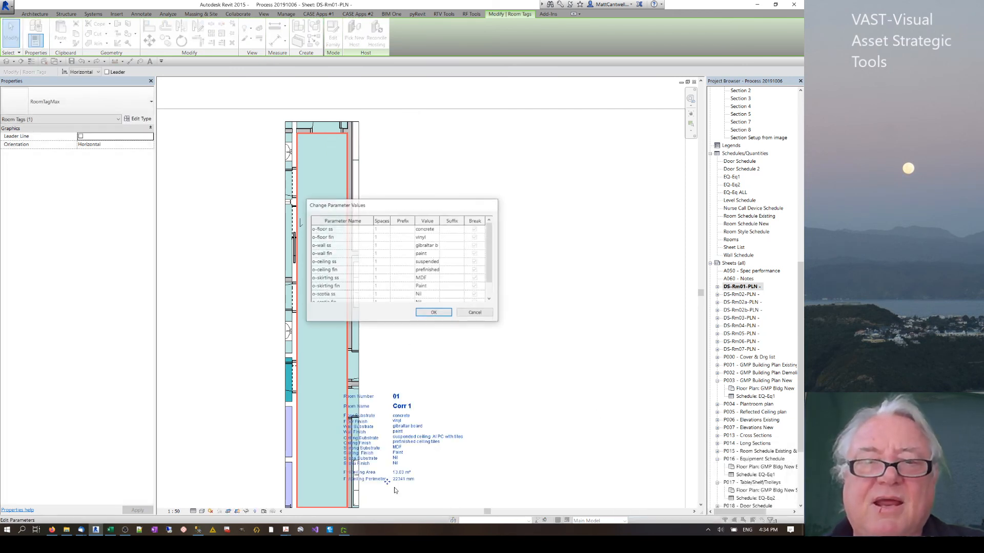
pyautogui.click(462, 315)
# Shift the room tag right, clear of the plan near the corridor's lower end.
pyautogui.scroll(-3, 492, 255)
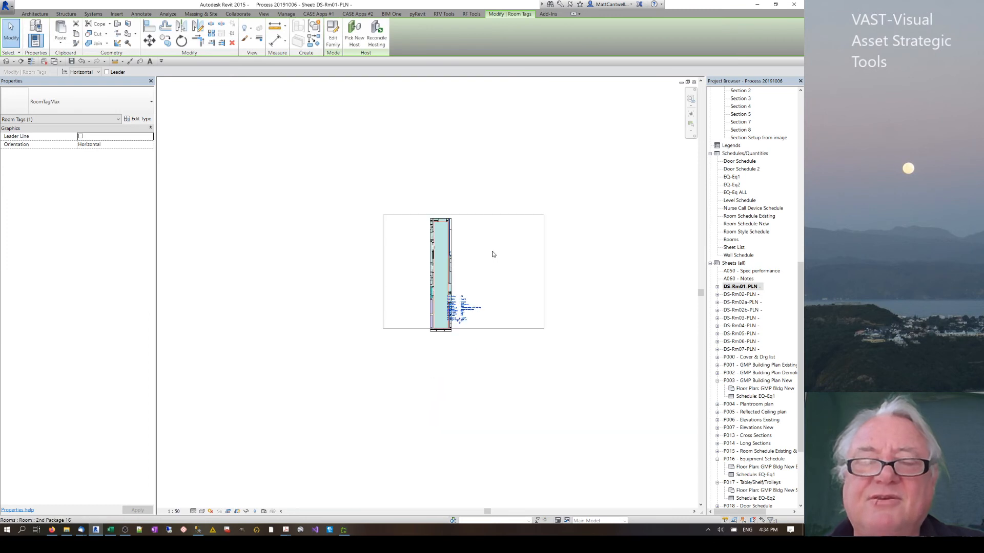
pyautogui.moveTo(451, 333); pyautogui.dragTo(459, 333)
pyautogui.scroll(3, 461, 353)
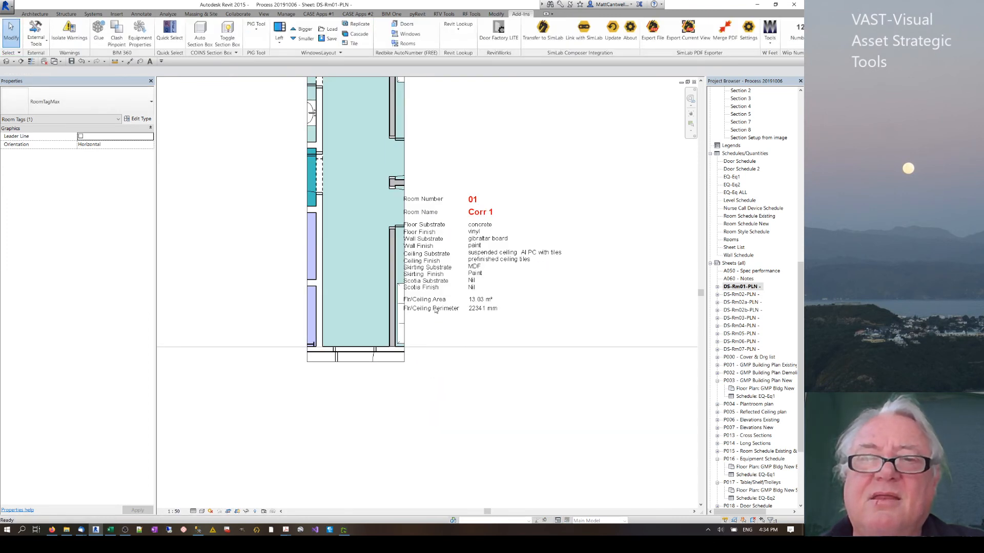
pyautogui.moveTo(460, 313); pyautogui.dragTo(475, 314)
pyautogui.click(473, 325)
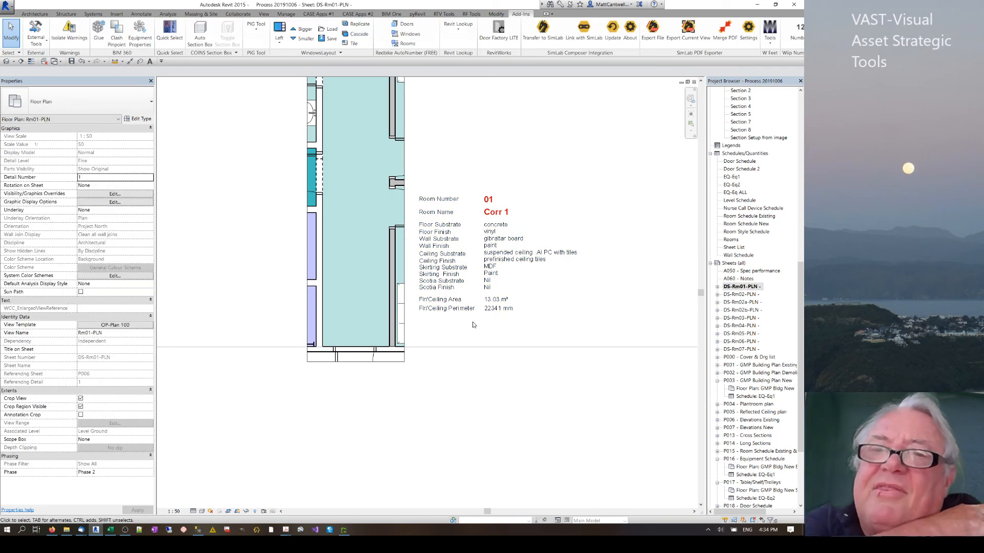
# Open the RoomTagMax family for editing and examine the parameters combined in the uppermost block's finishes label.
pyautogui.click(512, 257)
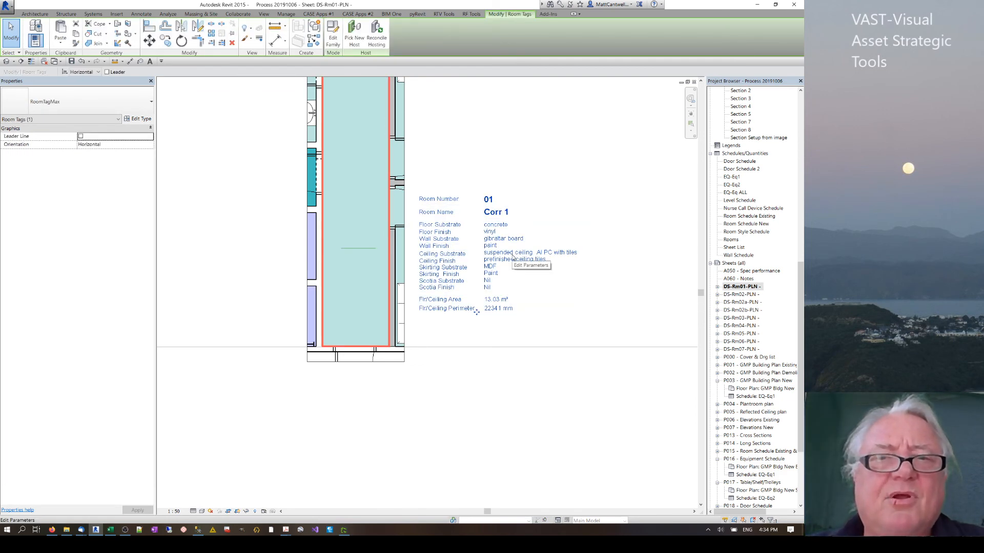
pyautogui.click(340, 41)
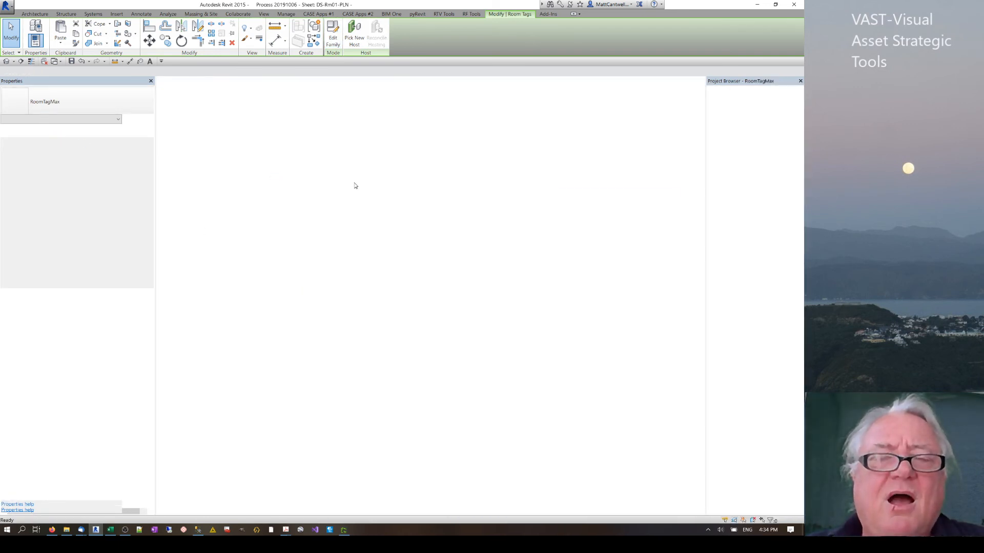
pyautogui.click(413, 222)
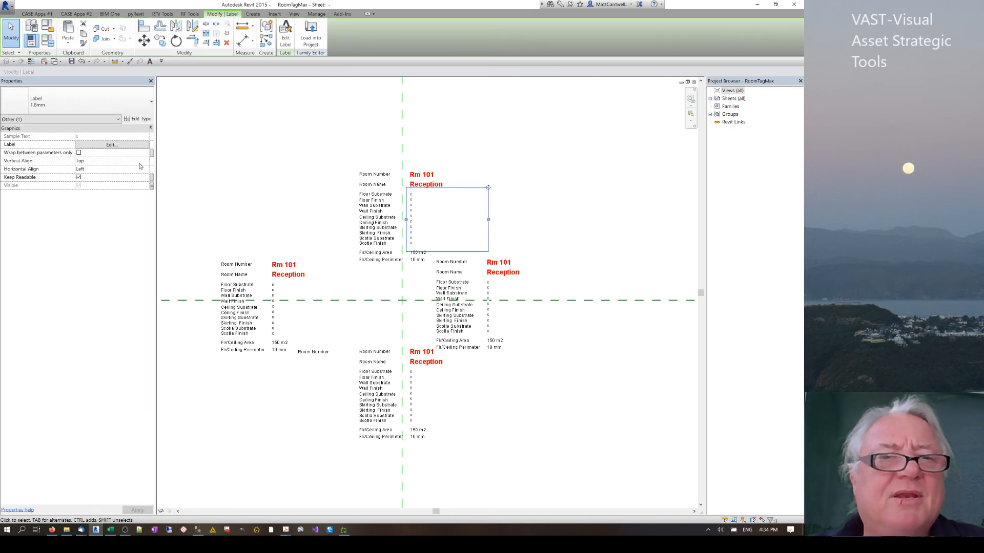
pyautogui.click(113, 145)
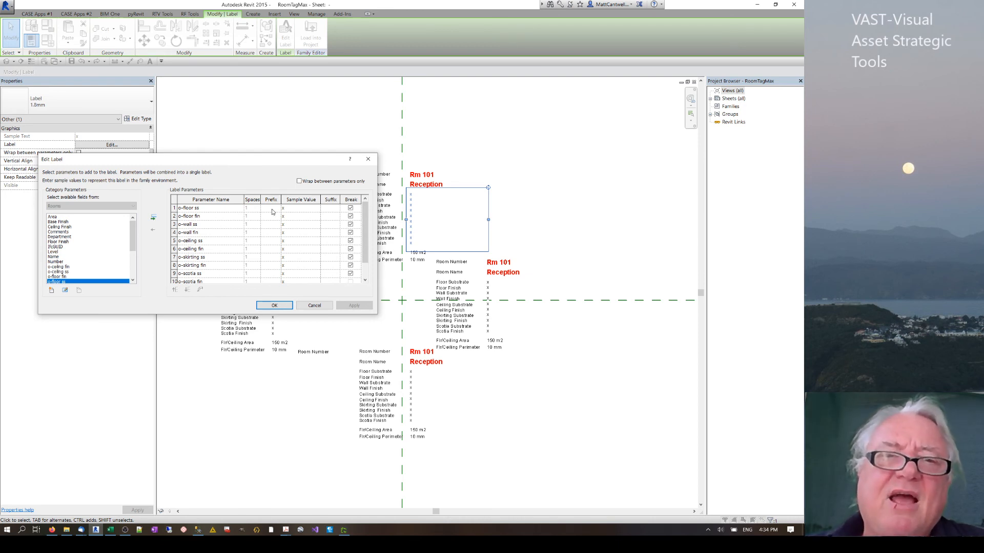
pyautogui.click(290, 209)
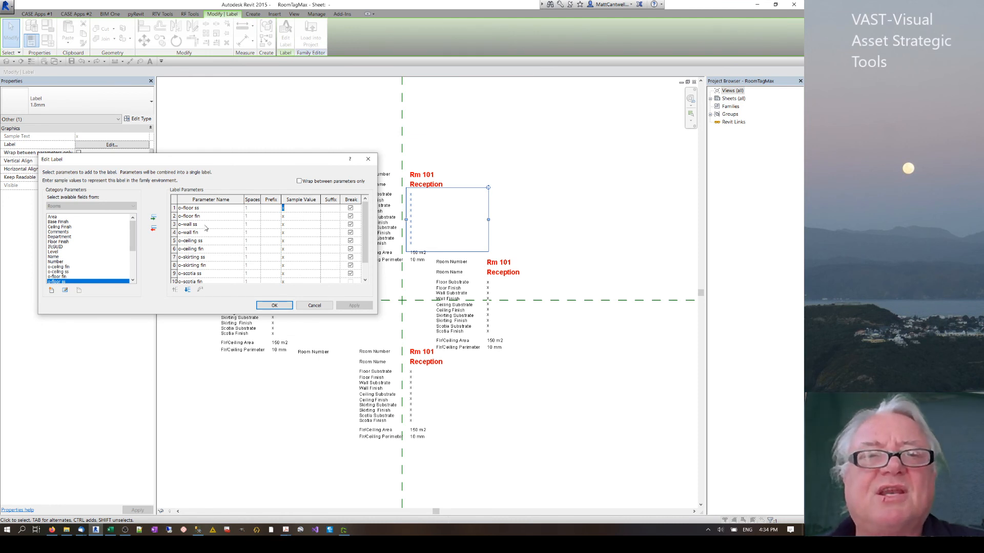
pyautogui.click(368, 159)
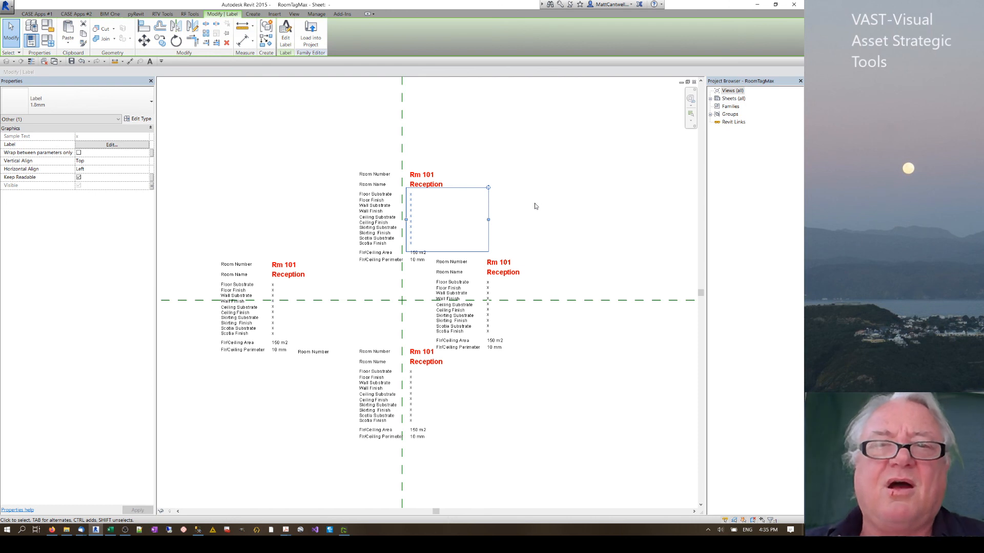
# Examine how the uppermost block's finishes label lines up with its row captions from Floor Substrate to Scotia Finish.
pyautogui.click(545, 183)
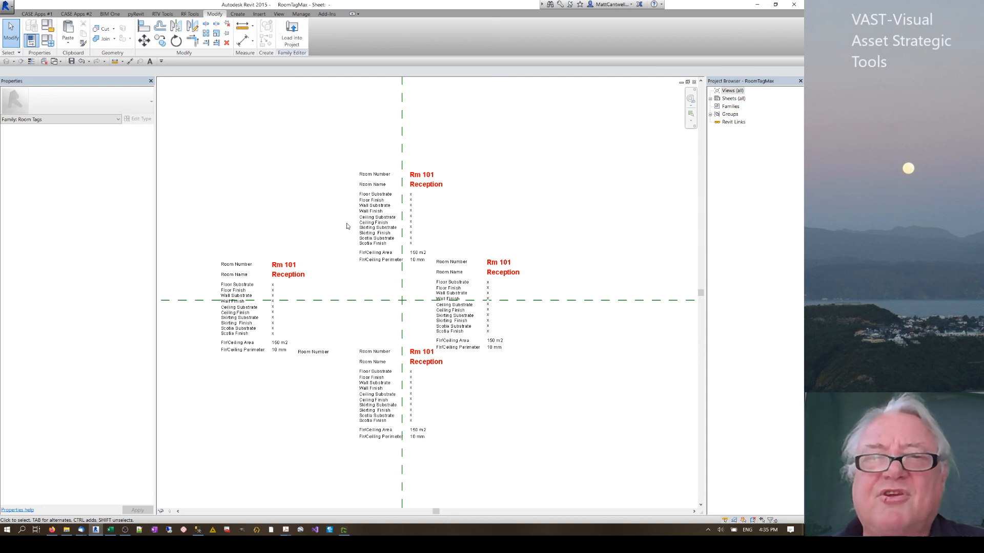
pyautogui.click(416, 208)
pyautogui.scroll(3, 416, 205)
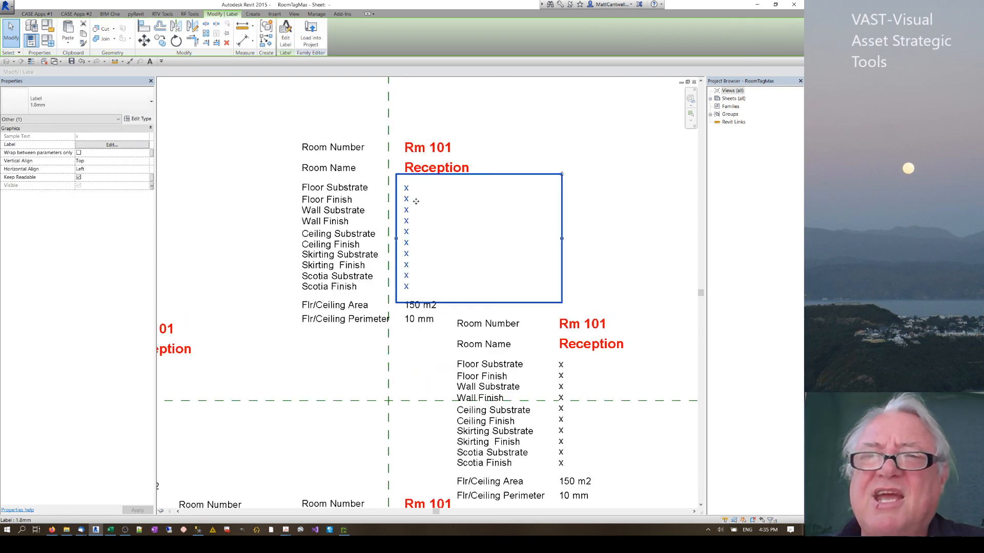
pyautogui.click(470, 217)
pyautogui.scroll(-3, 472, 209)
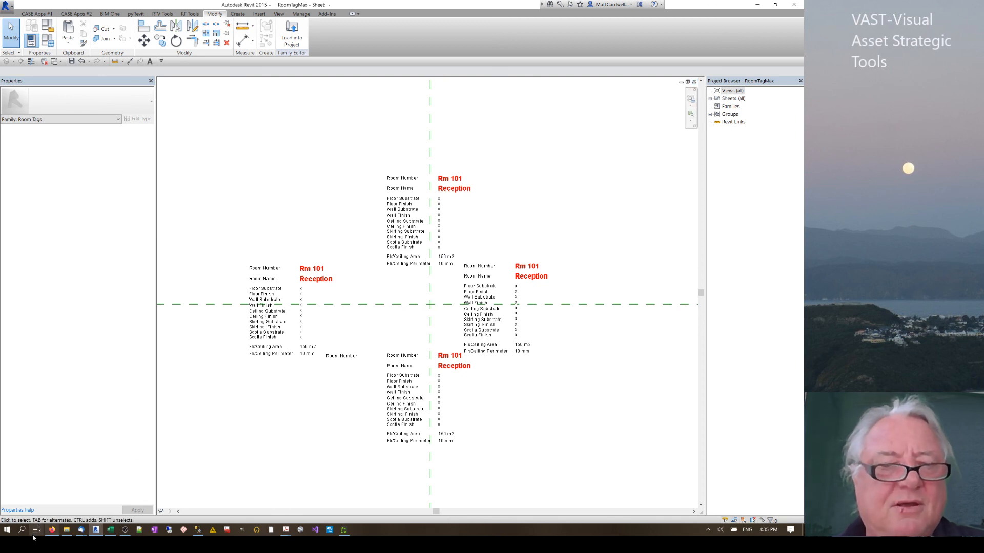
# Switch to Firefox and view the YouTube page "Room Data Sheet creation with Revit & WhiteFeet Plugin".
pyautogui.click(96, 531)
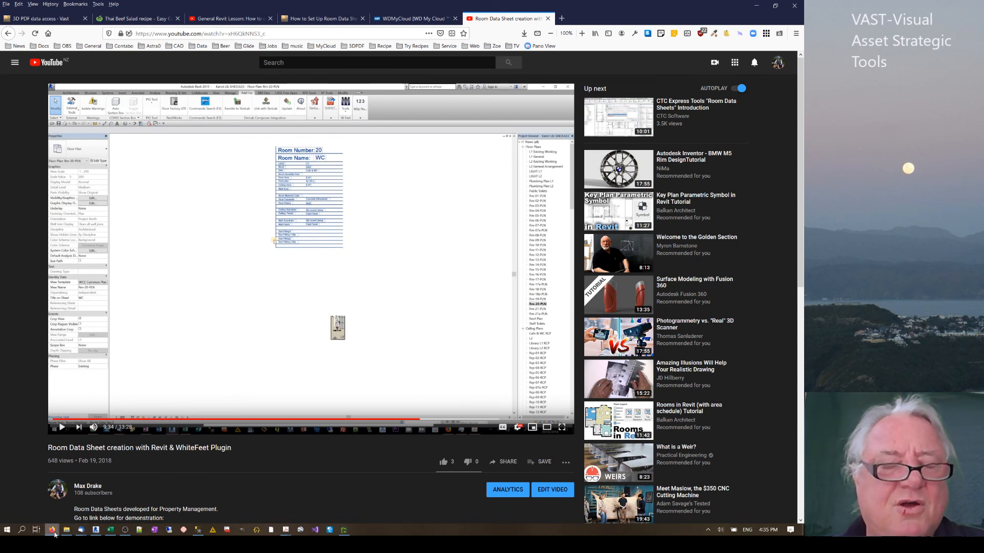
pyautogui.moveTo(55, 534)
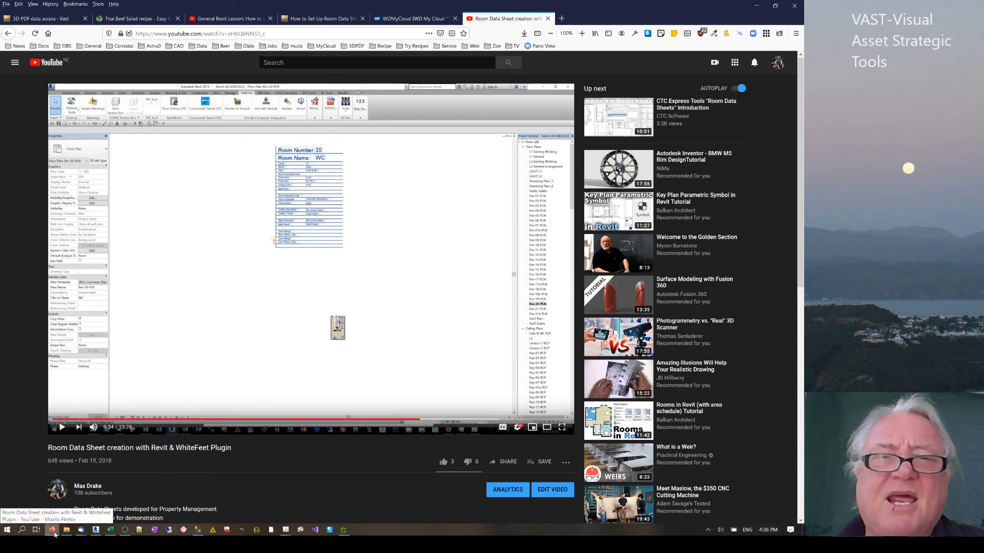
pyautogui.click(81, 530)
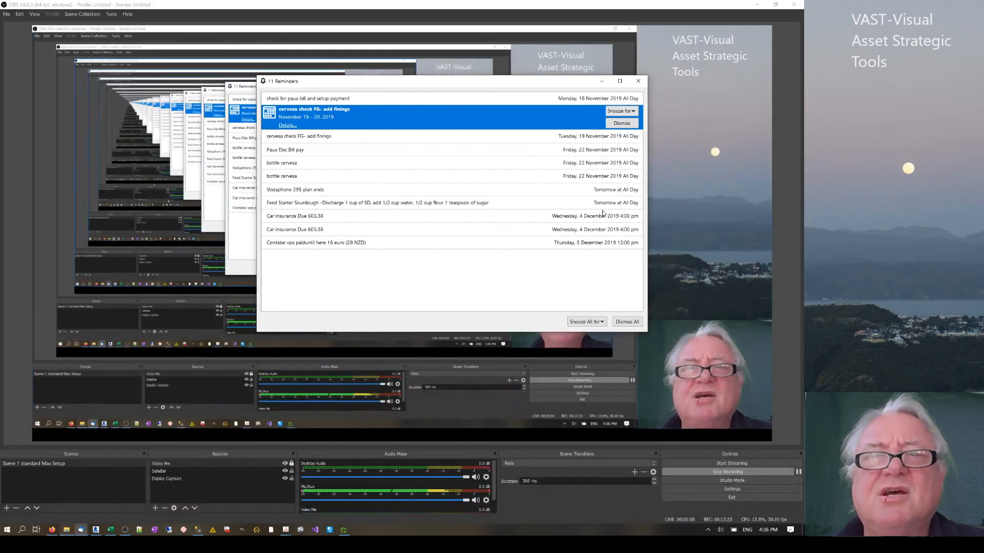
pyautogui.click(76, 484)
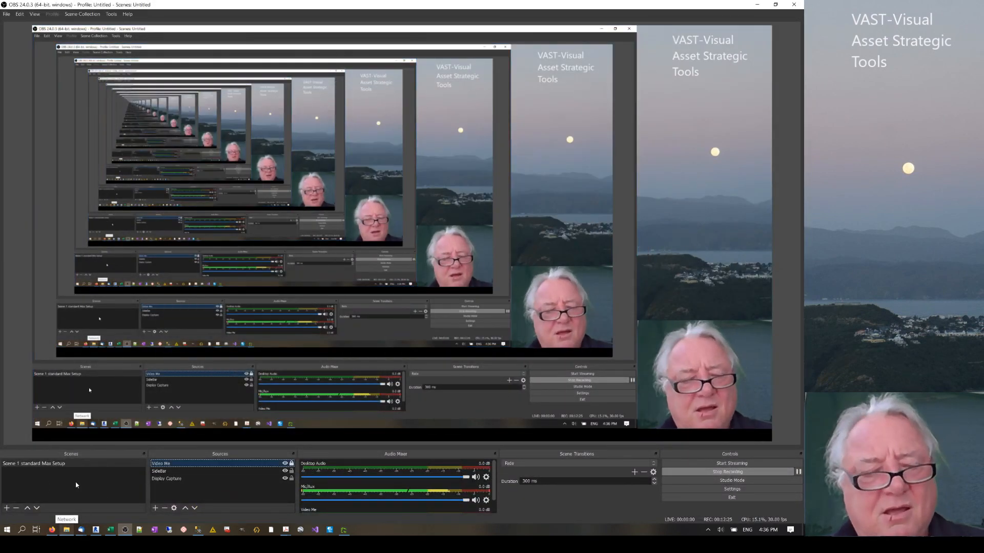